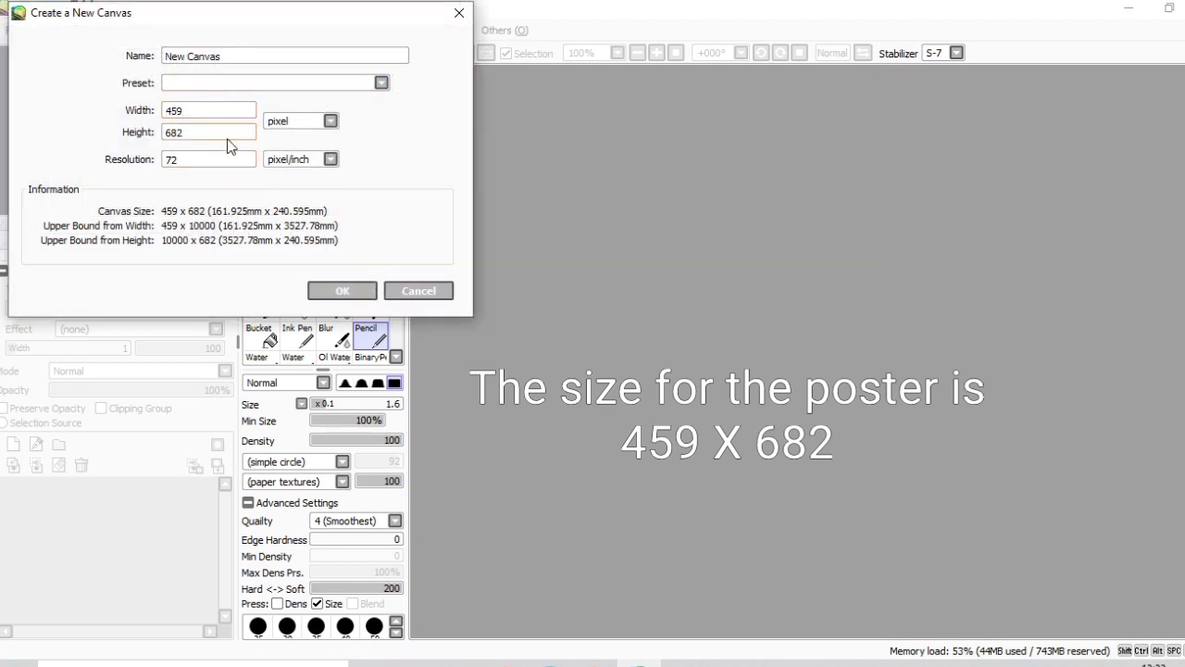
Create a 459 x 682 pixel canvas at 72 pixel/inch and open Arty.jpg as the reference poster
left_click(339, 293)
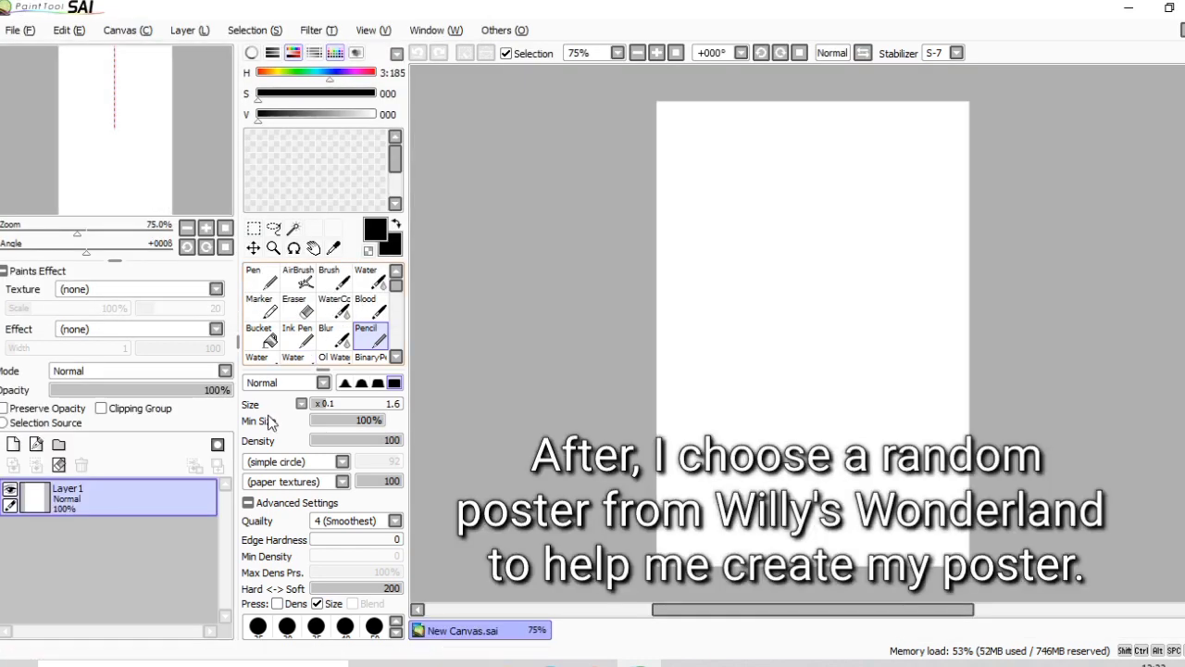
left_click(20, 29)
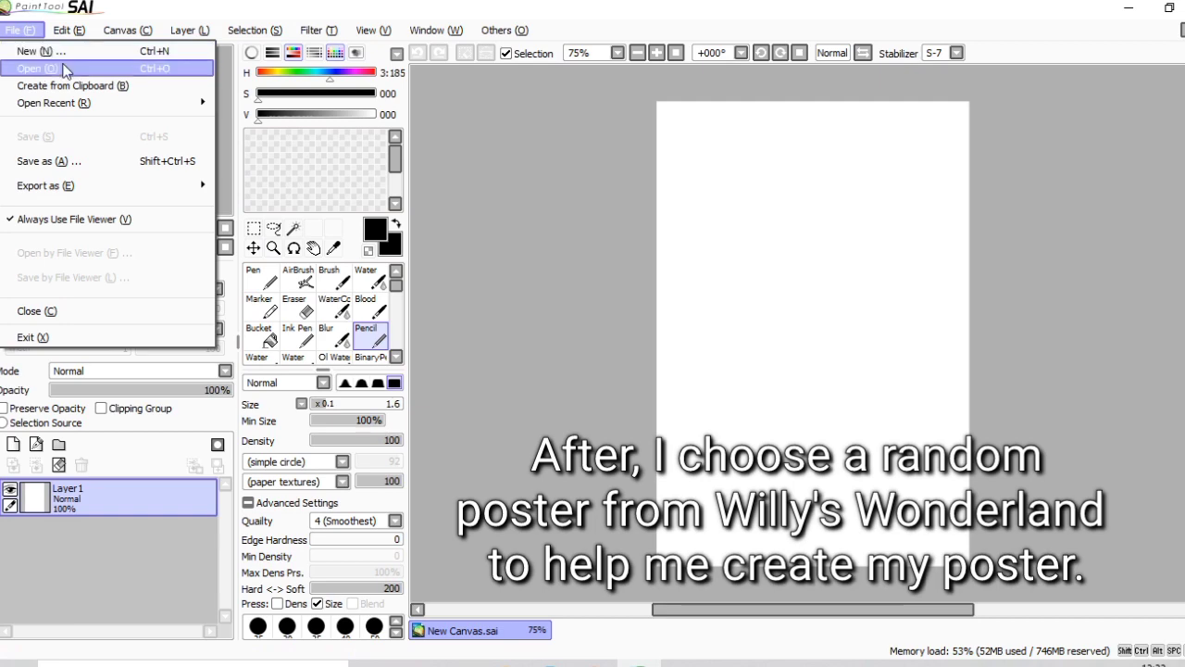
left_click(64, 69)
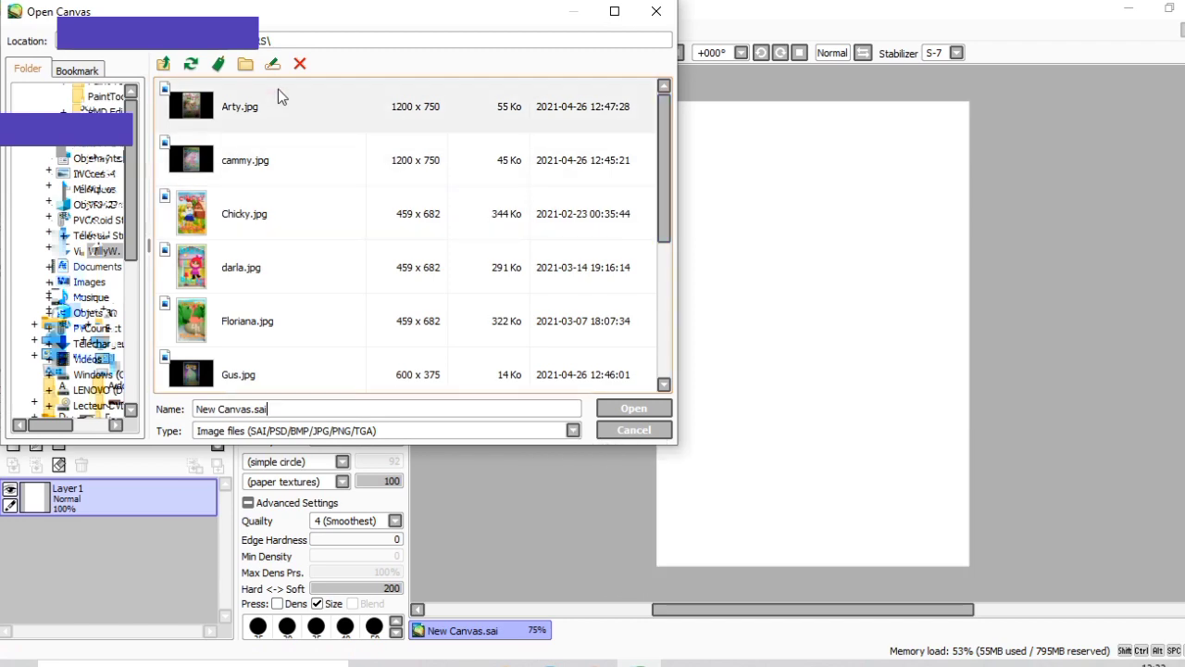
double_click(278, 95)
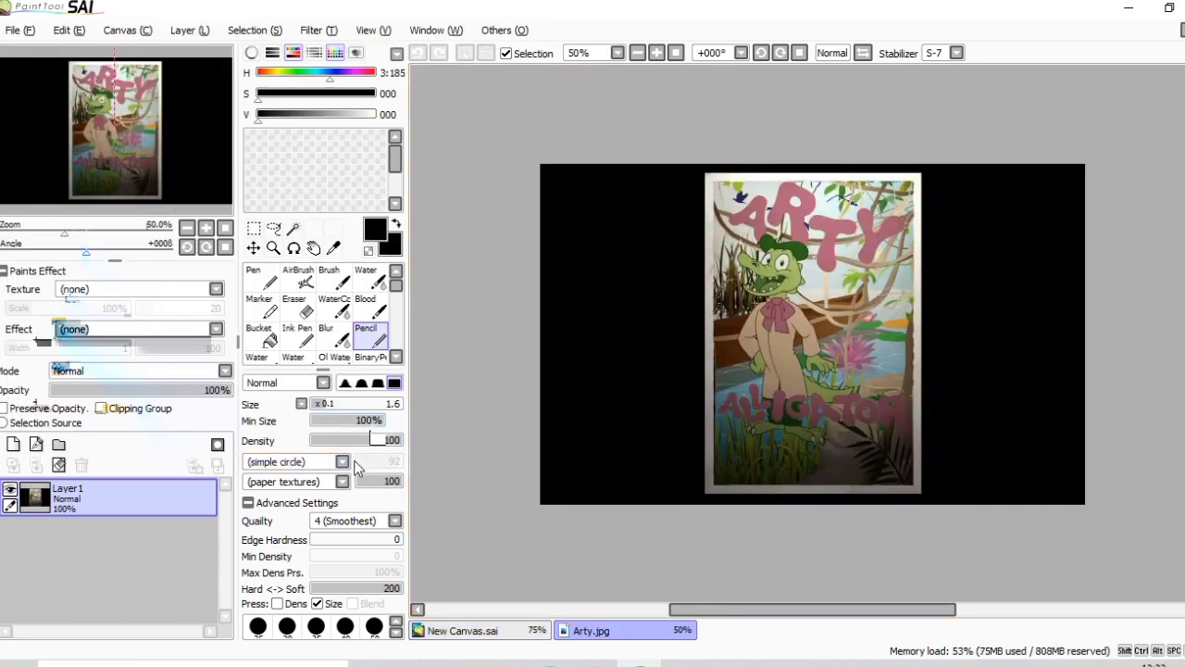
Copy the poster area of Arty.jpg with a rectangular selection, paste it into New Canvas and move it over the canvas
key("m")
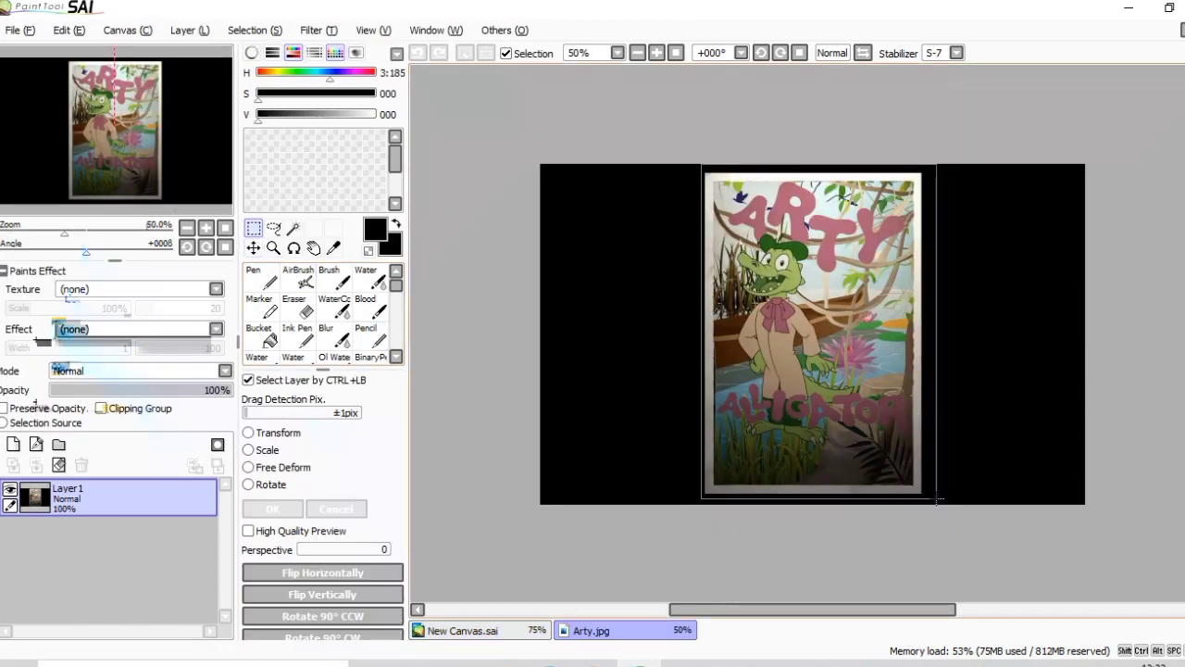
left_click(48, 35)
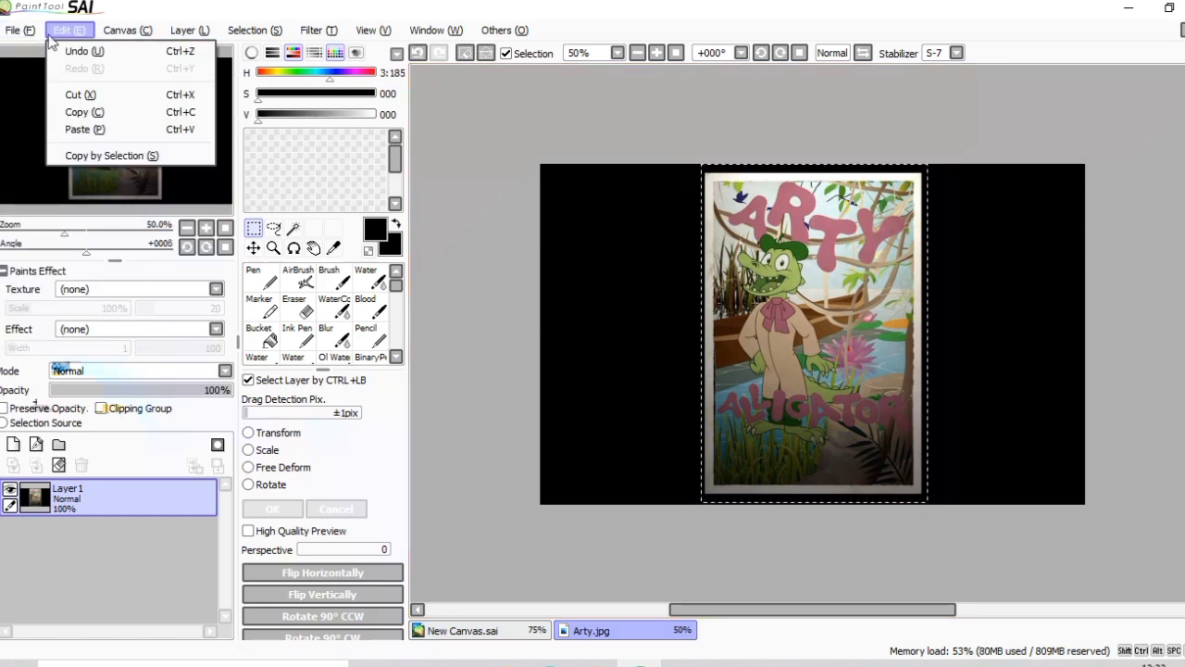
left_click(83, 111)
left_click(462, 629)
left_click(69, 29)
left_click(84, 129)
left_click_drag(897, 411, 664, 410)
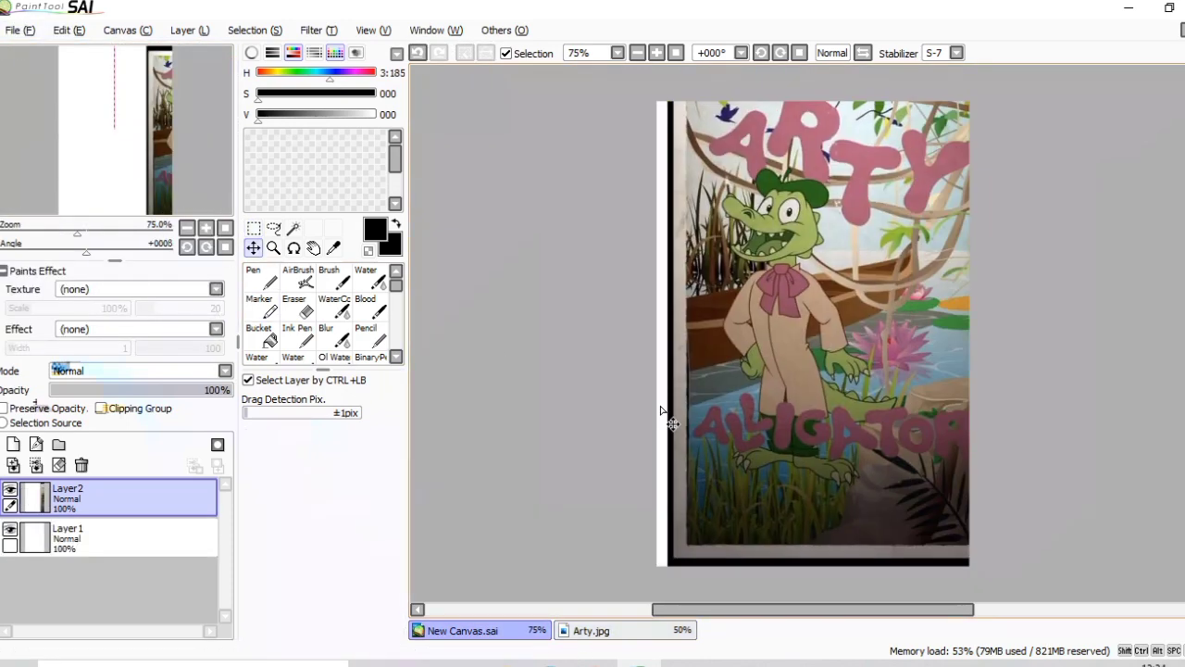
Scale and reposition the pasted poster so its white border fills the whole canvas and the black margins fall outside
key("ctrl+t")
left_click(248, 449)
left_click_drag(667, 84, 723, 145)
left_click_drag(785, 255, 734, 221)
left_click_drag(953, 547, 969, 577)
left_click_drag(661, 340, 652, 342)
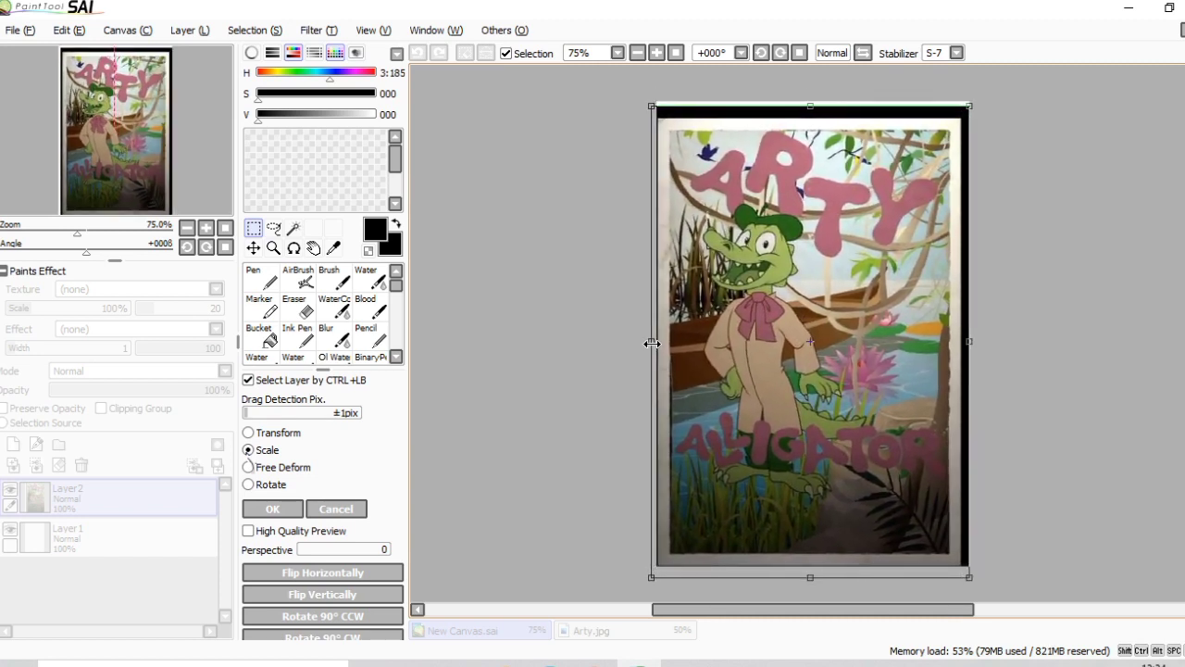
left_click_drag(969, 341, 981, 340)
left_click_drag(813, 105, 814, 89)
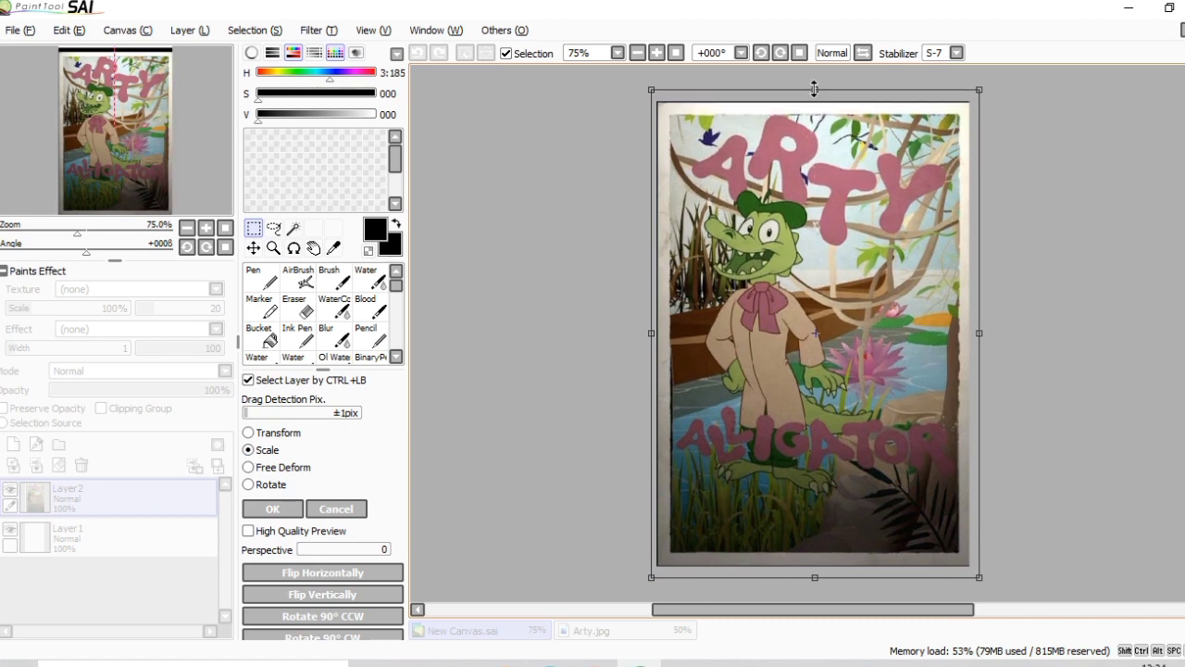
left_click(268, 510)
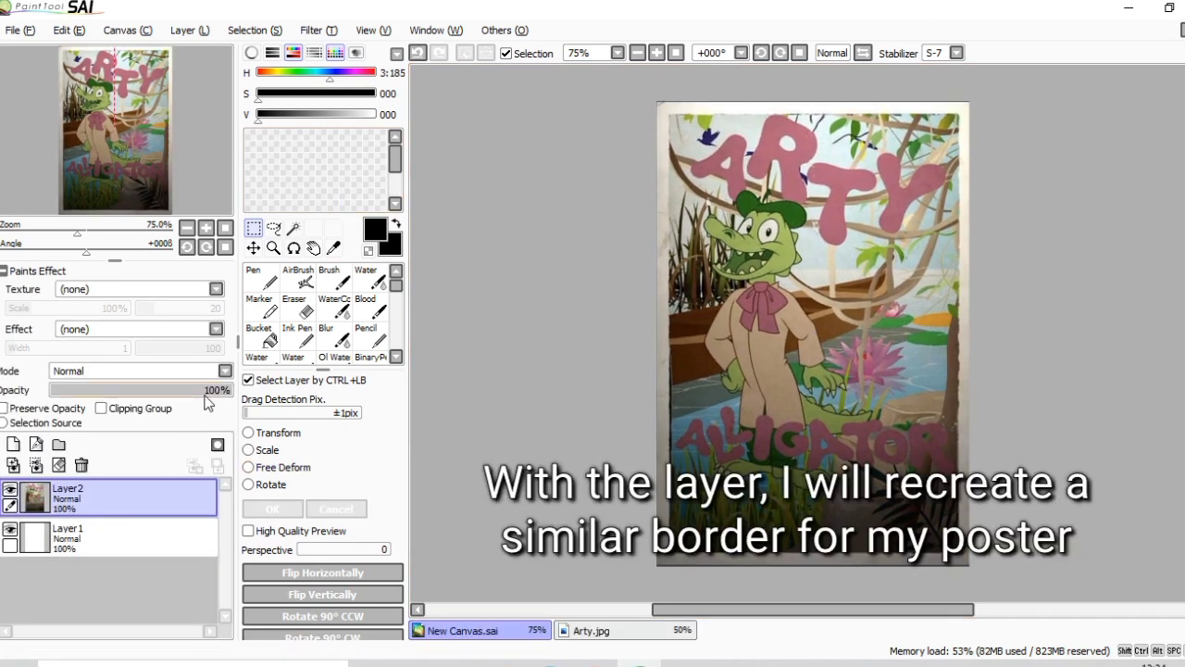
Lower the poster layer's opacity to 65% and place Layer1 above it
left_click_drag(208, 400, 183, 398)
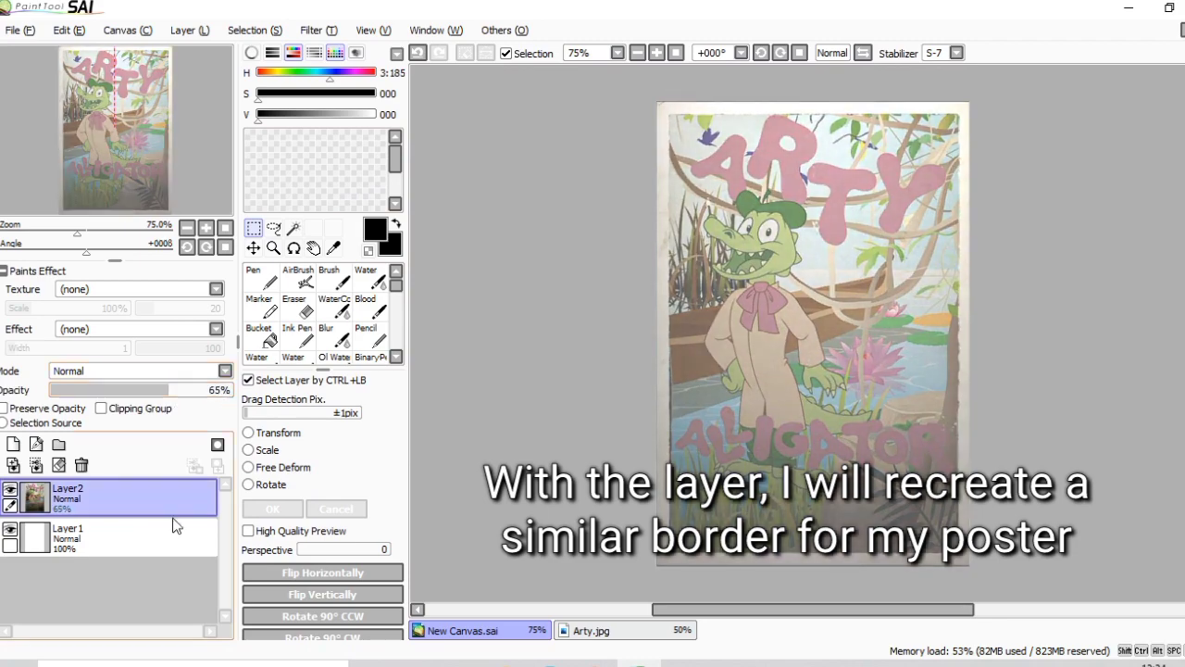
left_click_drag(175, 525, 176, 488)
Trace the poster border's upper left side and top inner edge on Layer1 with a white 1.6 px Pencil
left_click(365, 333)
scroll(681, 333, "up", 1)
left_click(130, 496)
scroll(681, 333, "up", 2)
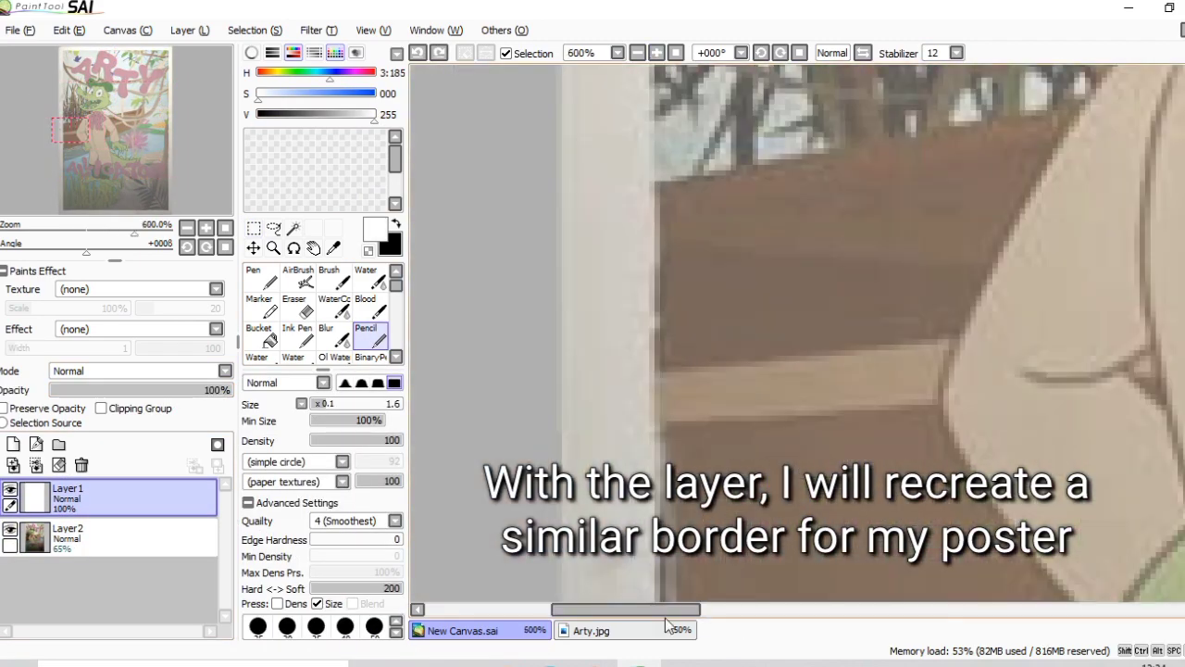
scroll(681, 334, "up", 4)
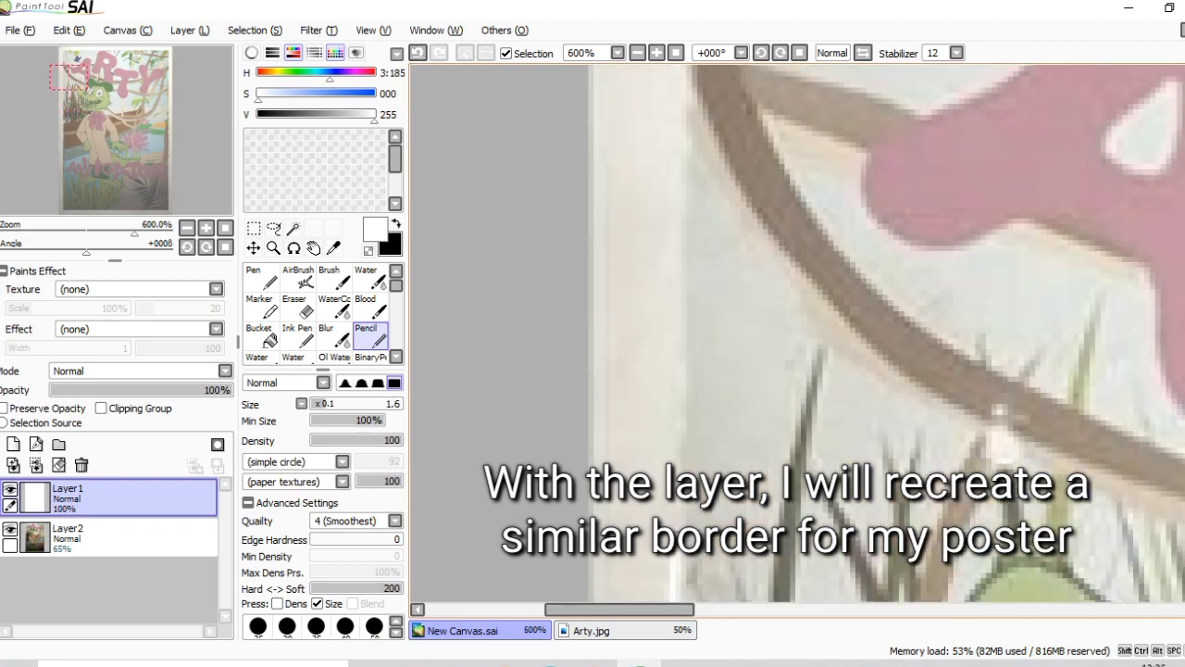
scroll(681, 333, "up", 3)
left_click_drag(577, 608, 679, 602)
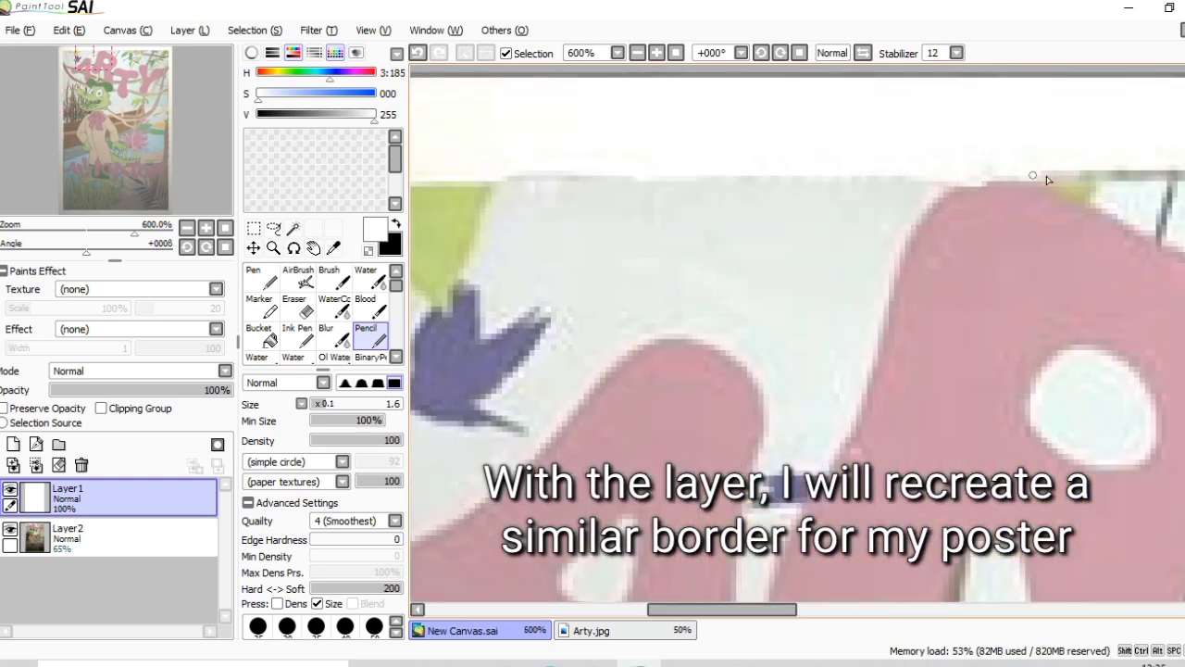
scroll(1048, 178, "right", 5)
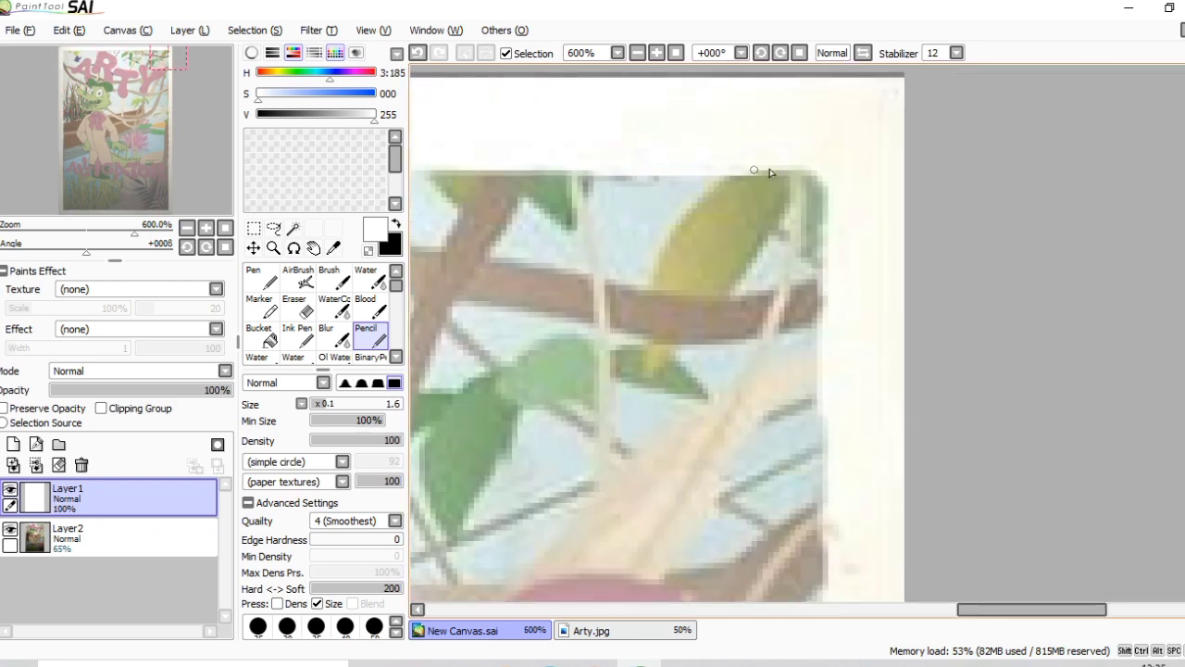
Trace the border's wavy inner edge in white down the right side and around the lower right corner
scroll(827, 317, "down", 2)
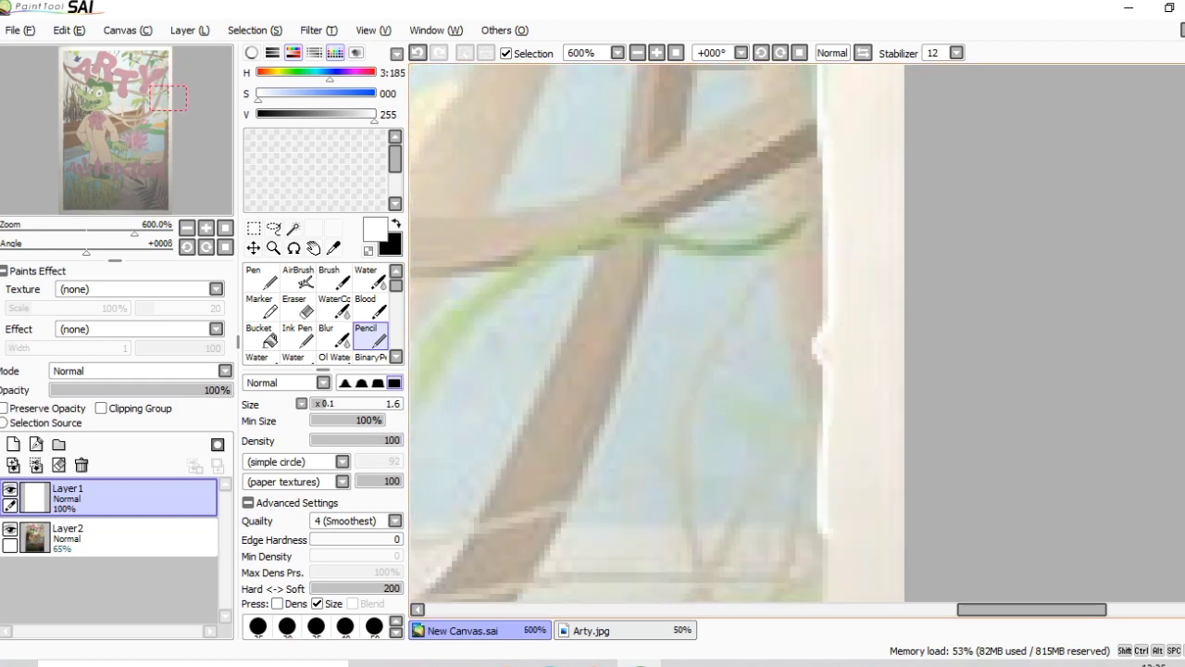
scroll(819, 352, "down", 4)
scroll(814, 463, "down", 6)
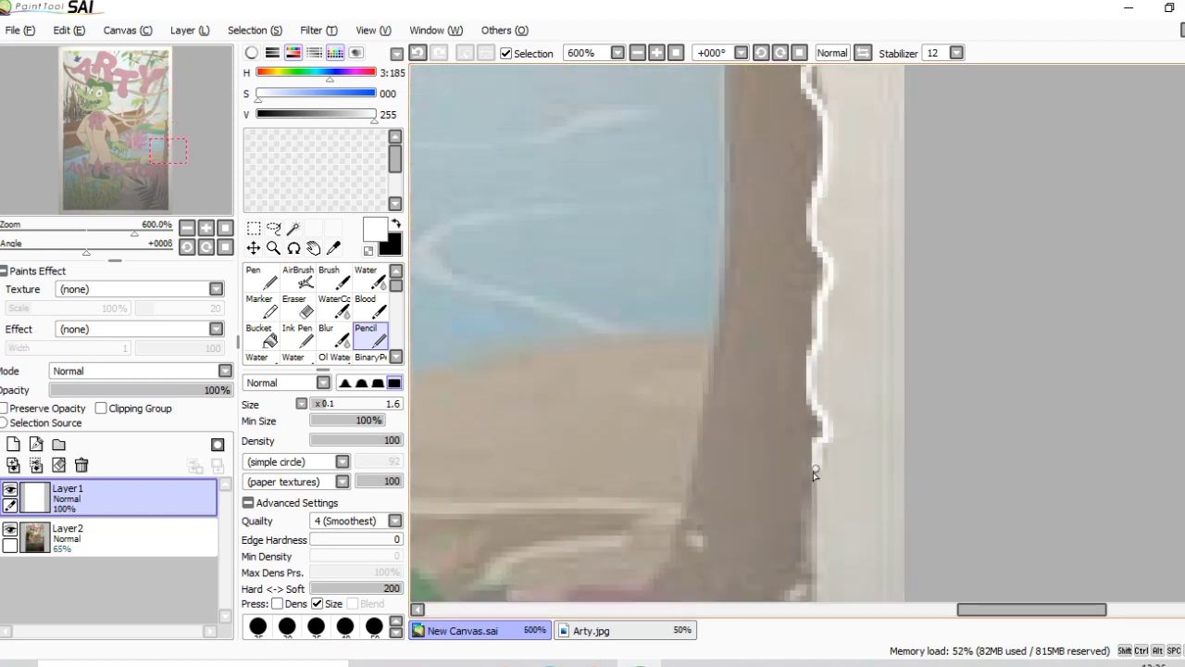
scroll(815, 417, "down", 3)
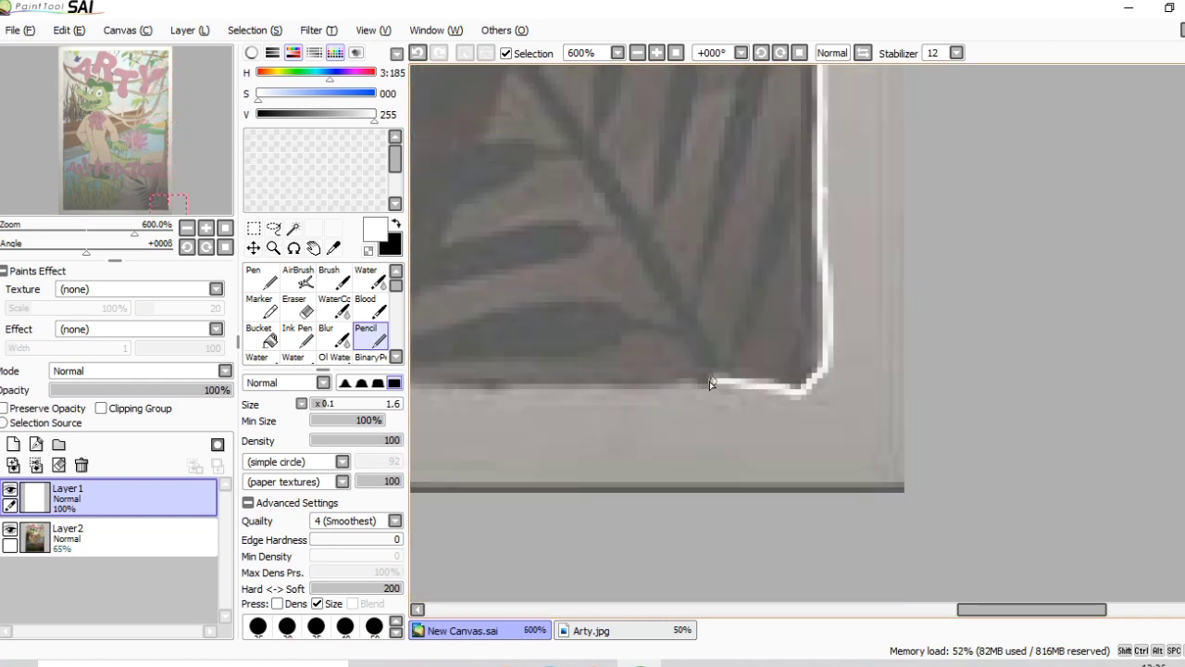
left_click_drag(709, 381, 946, 390)
left_click_drag(468, 380, 729, 384)
Complete the white border outline along the rest of the bottom edge and up the left side
left_click_drag(936, 604, 628, 609)
mouse_move(869, 385)
left_mouse_down()
mouse_move(641, 293)
mouse_move(640, 100)
left_mouse_up()
mouse_move(641, 100)
left_mouse_down()
mouse_move(642, 551)
mouse_move(639, 204)
left_mouse_up()
scroll(639, 203, "up", 3)
mouse_move(639, 560)
left_mouse_down()
mouse_move(639, 111)
mouse_move(639, 205)
left_mouse_up()
scroll(639, 111, "up", 3)
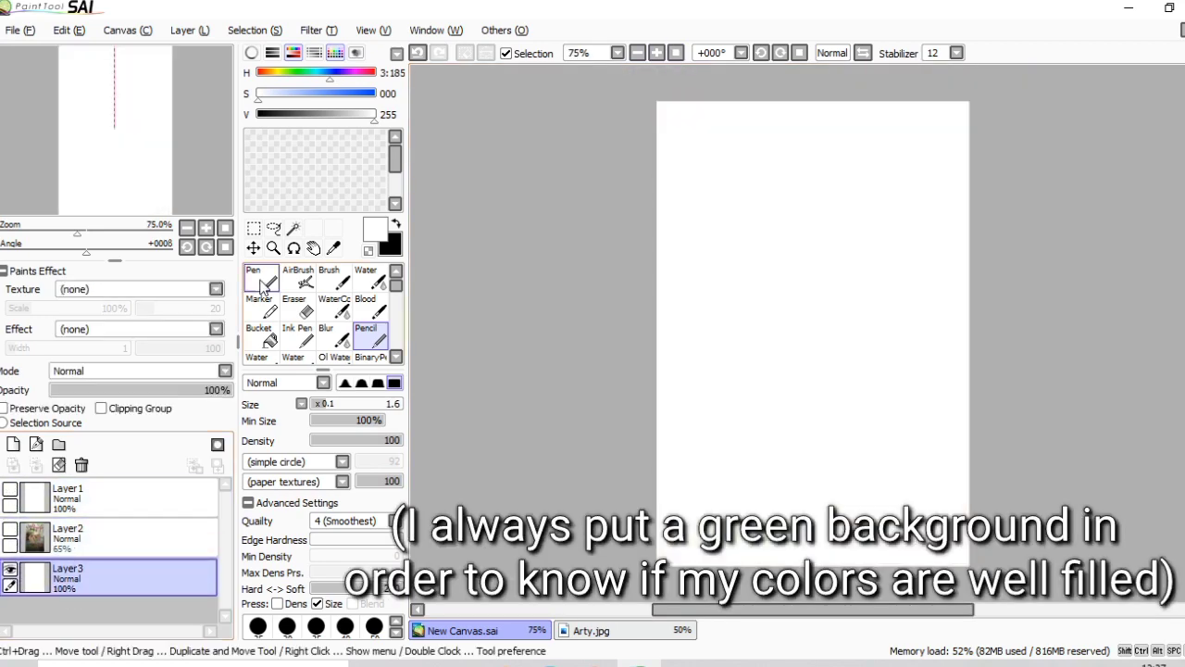
Fill Layer3 with bright green as a background using the Bucket, and show the border outline on Layer1
left_click(318, 94)
left_click(266, 336)
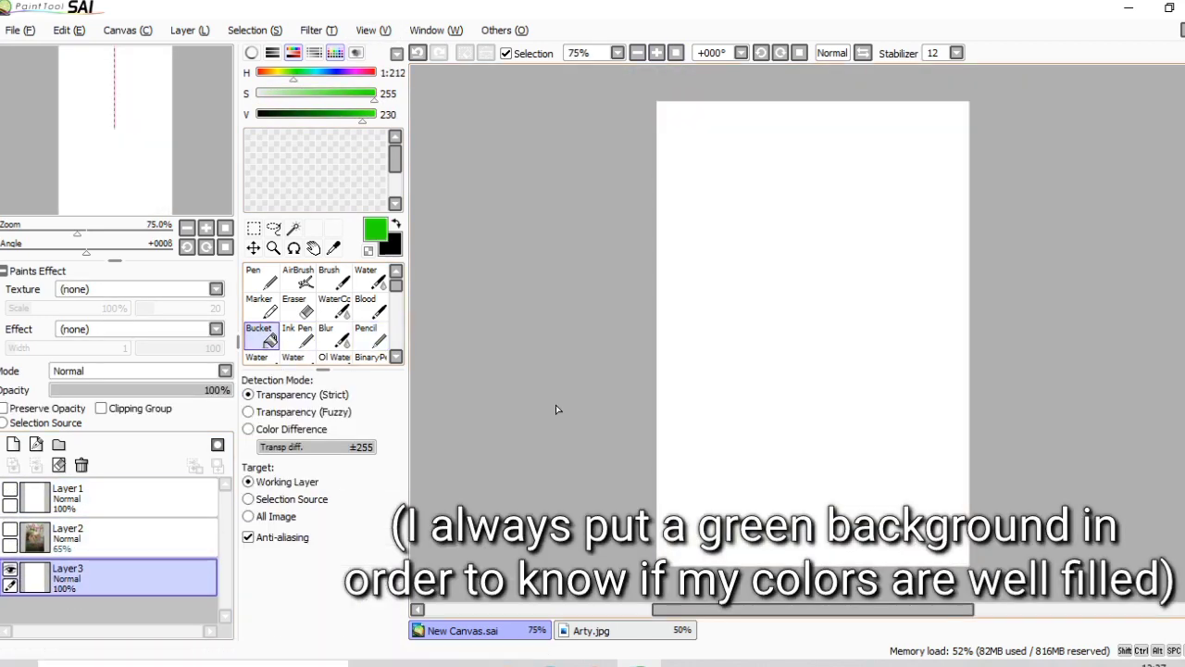
left_click(555, 404)
left_click(9, 493)
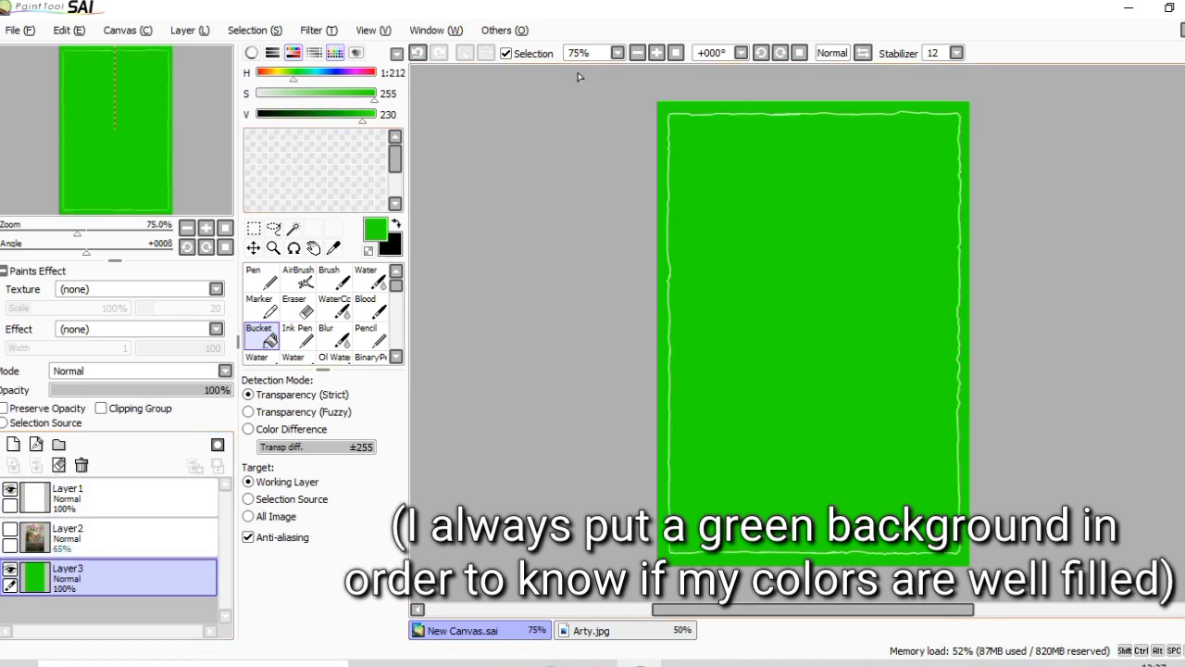
Select the area outside the traced outline on Layer1 with the Magic Wand, fill it with white and deselect
key("ctrl+plus")
left_click(373, 118)
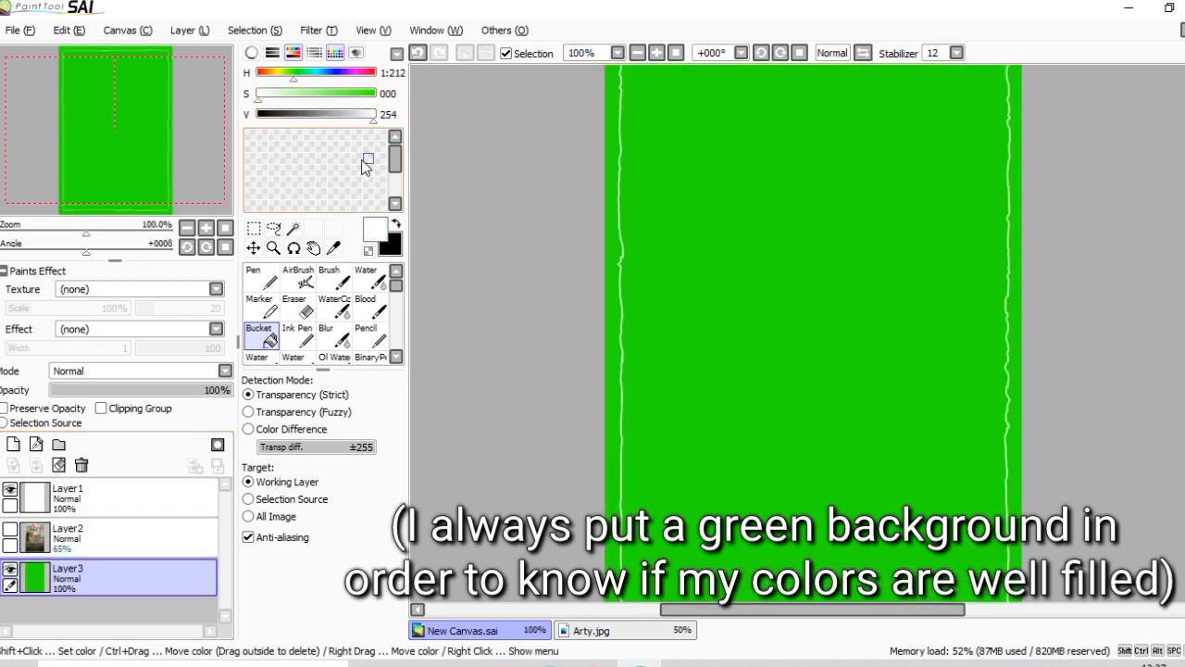
key("Up")
key("Up")
left_click(609, 290)
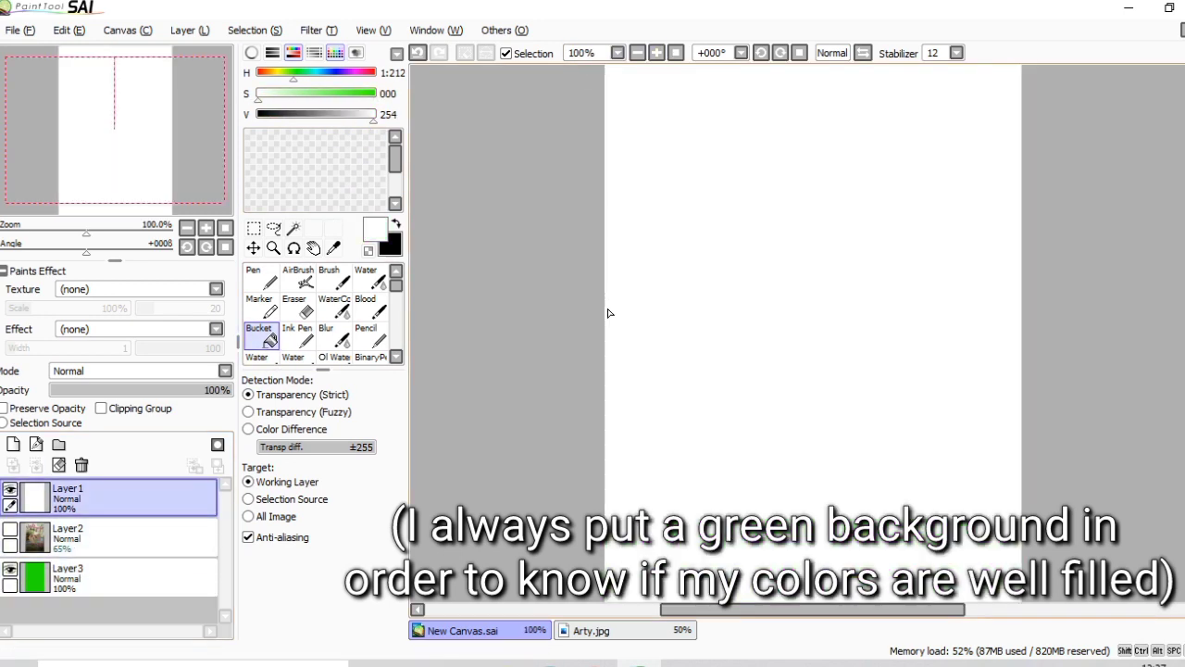
key("ctrl+z")
left_click(293, 227)
left_click(610, 298)
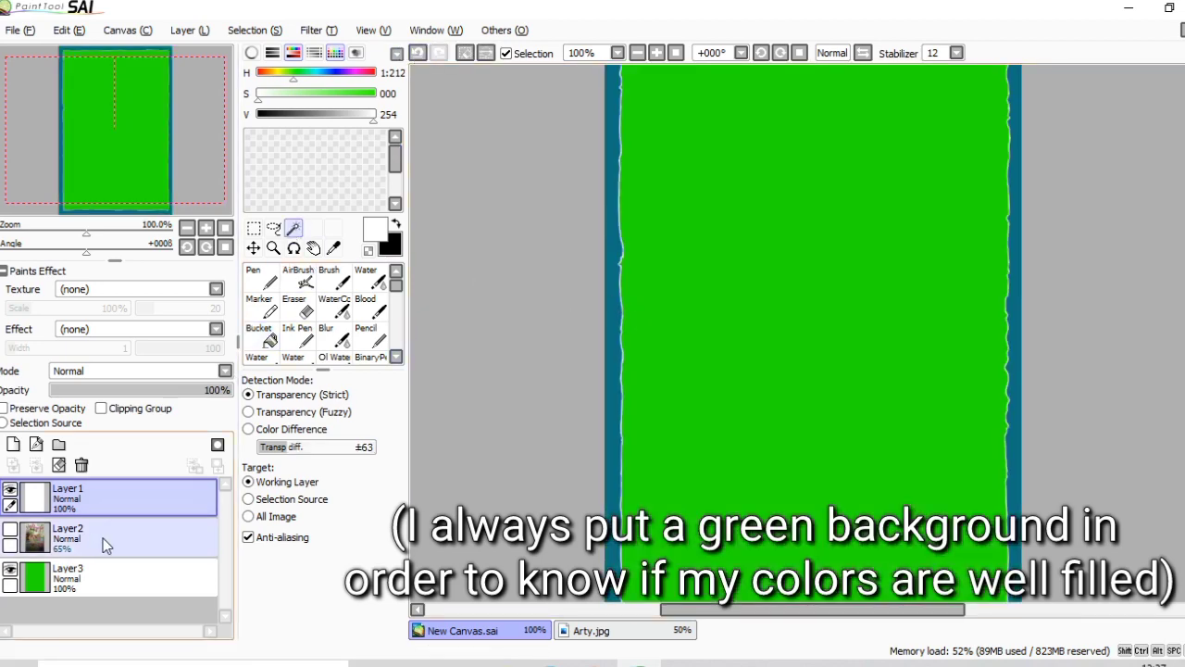
left_click(264, 336)
left_click(612, 311)
left_click(223, 34)
left_click(269, 71)
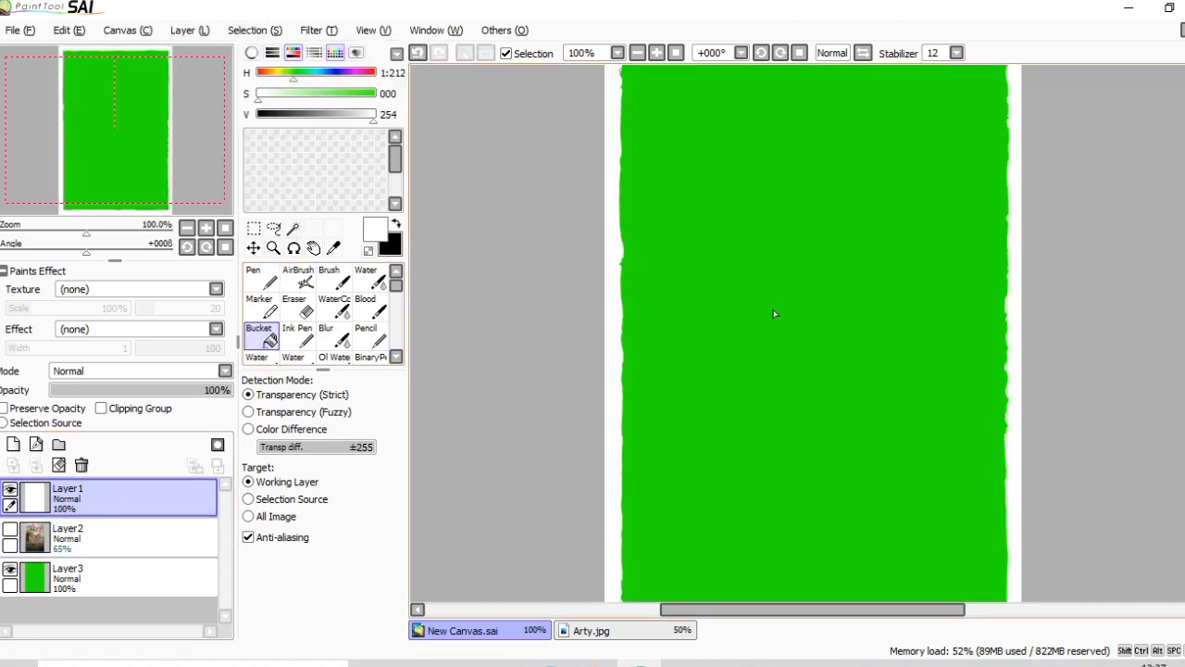
scroll(812, 333, "up", 3)
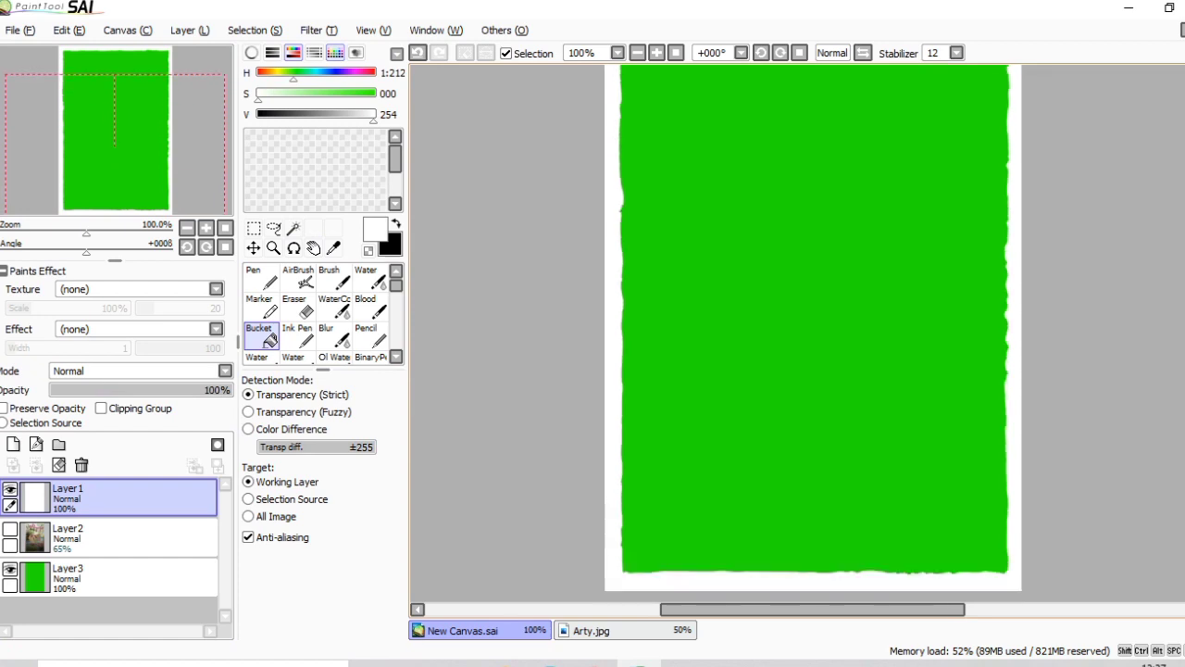
left_click(637, 53)
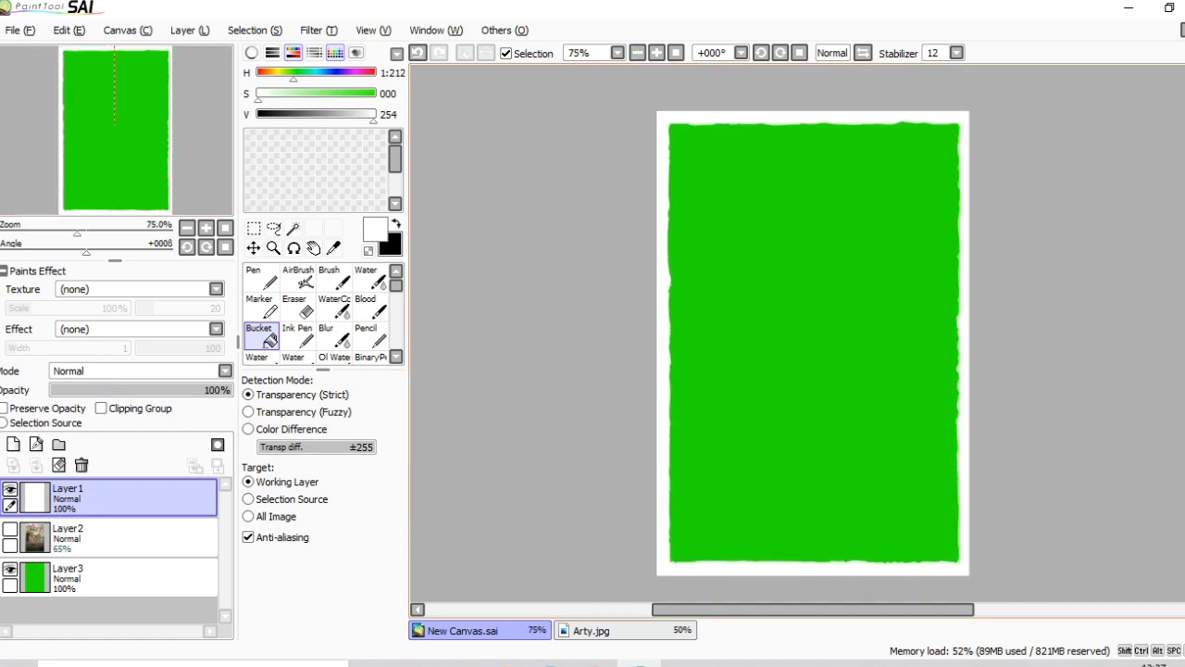
left_click(208, 31)
left_click(236, 372)
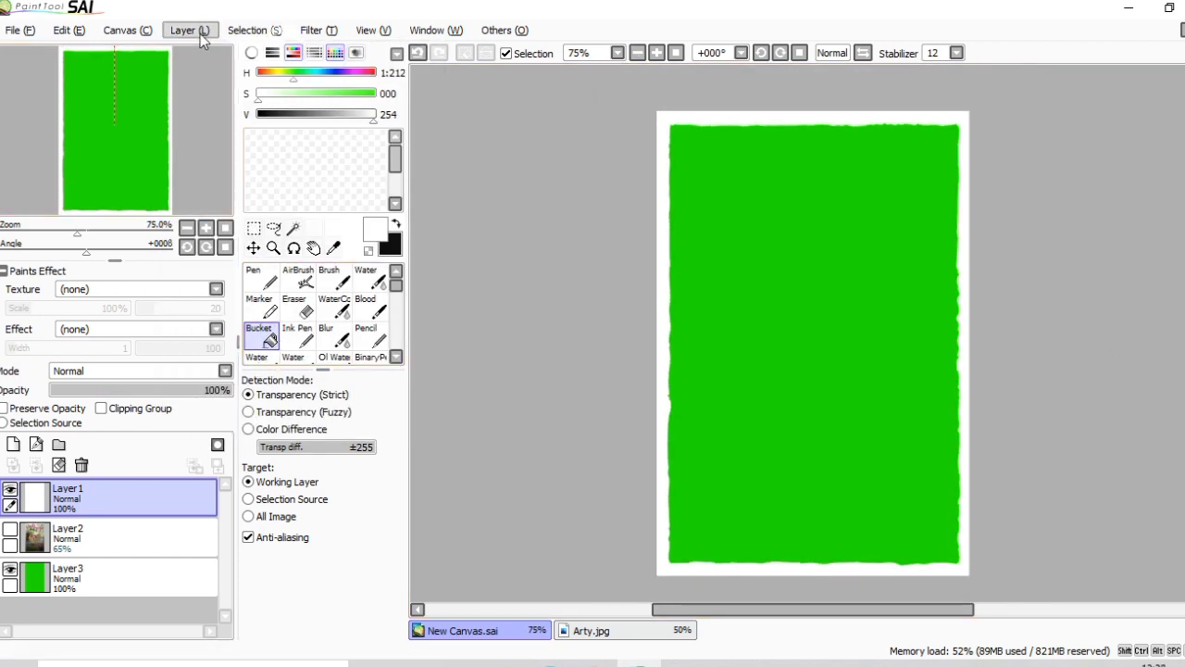
left_click(200, 33)
left_click(254, 357)
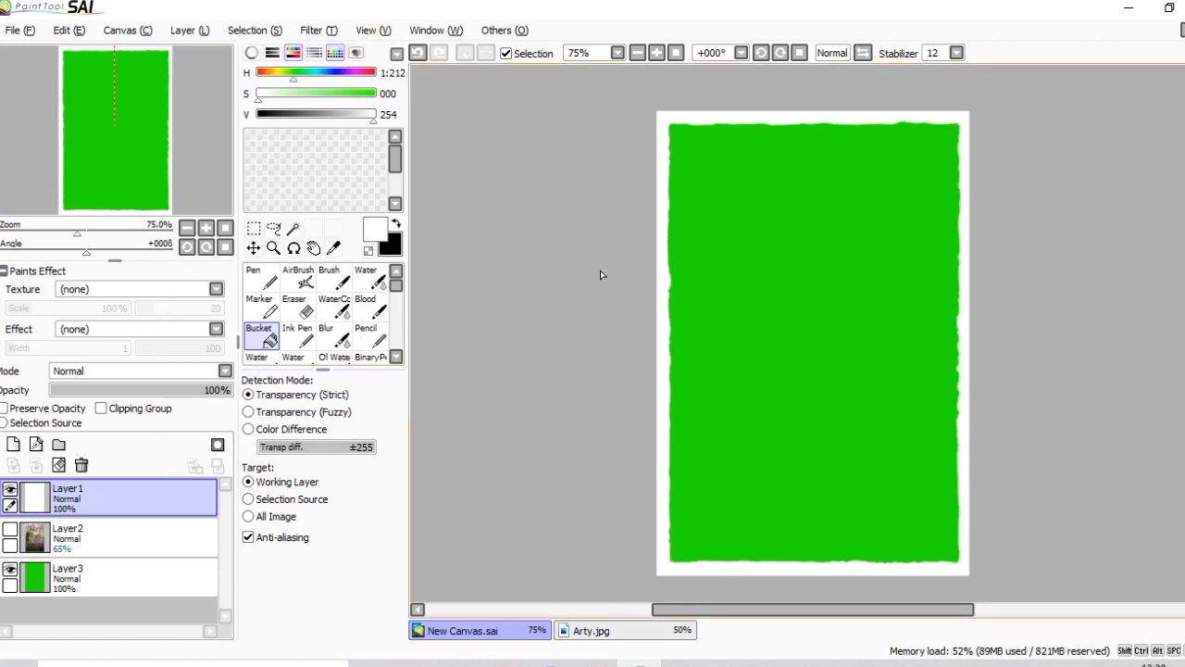
Make the semi-transparent Arty poster on Layer2 visible again
left_click(65, 537)
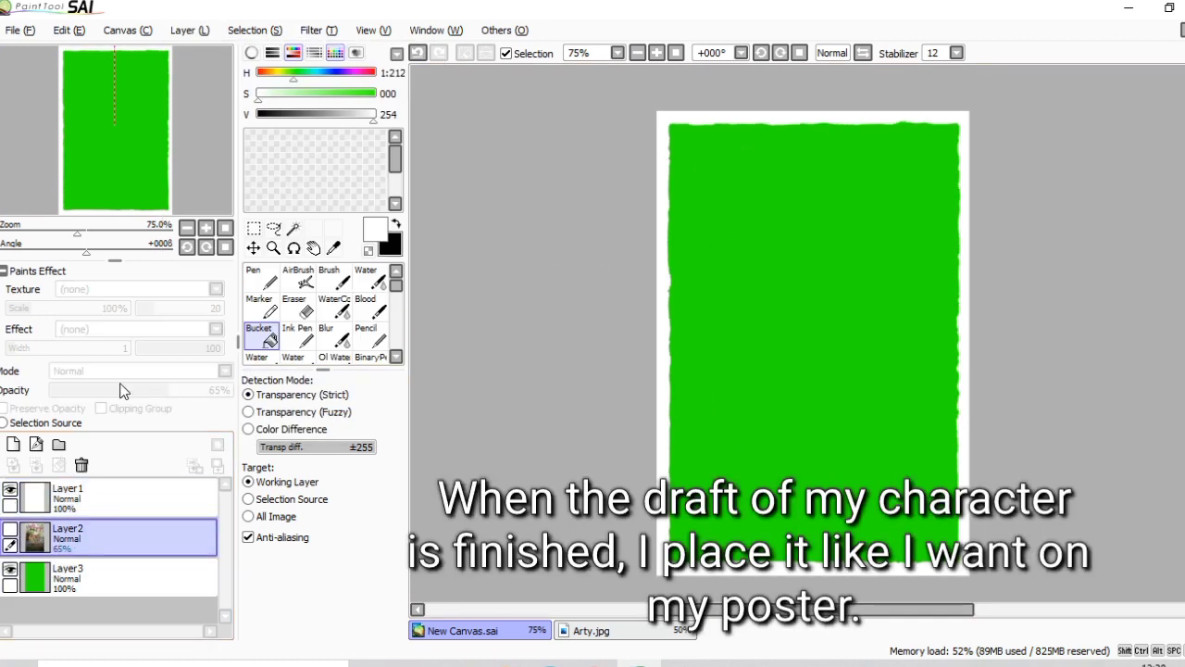
left_click(9, 528)
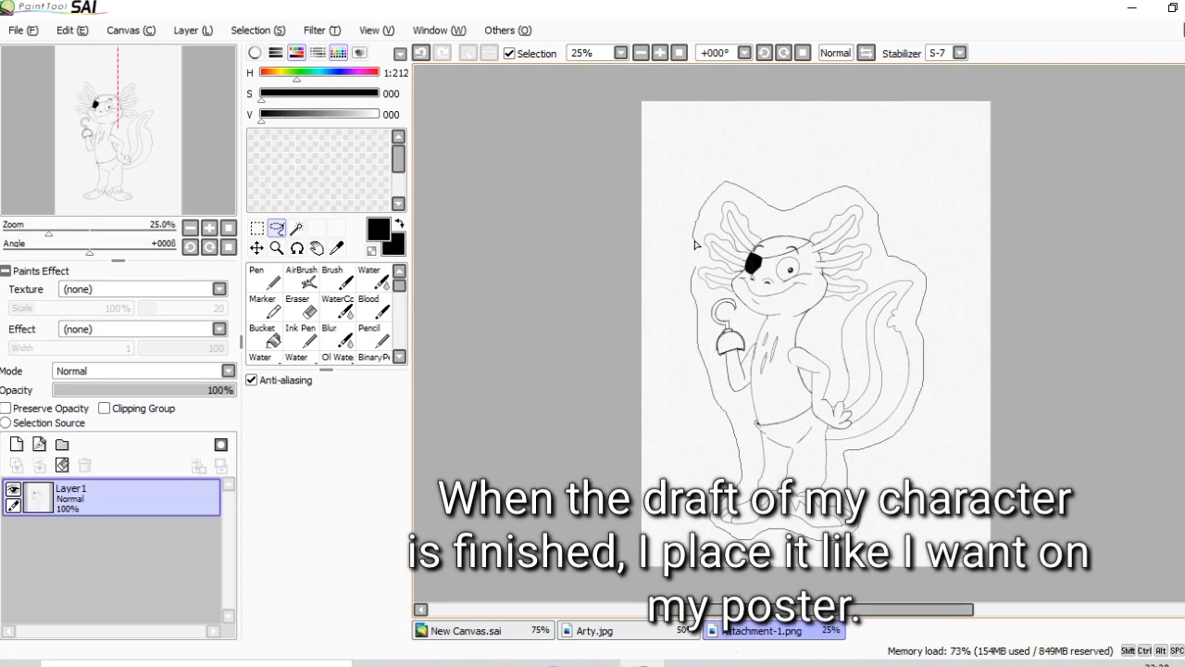
Copy the lasso-selected character draft from Attachment-1.png, paste it into New Canvas and move it over the poster
left_click(72, 29)
left_click(75, 111)
left_click(466, 630)
key("ctrl+v")
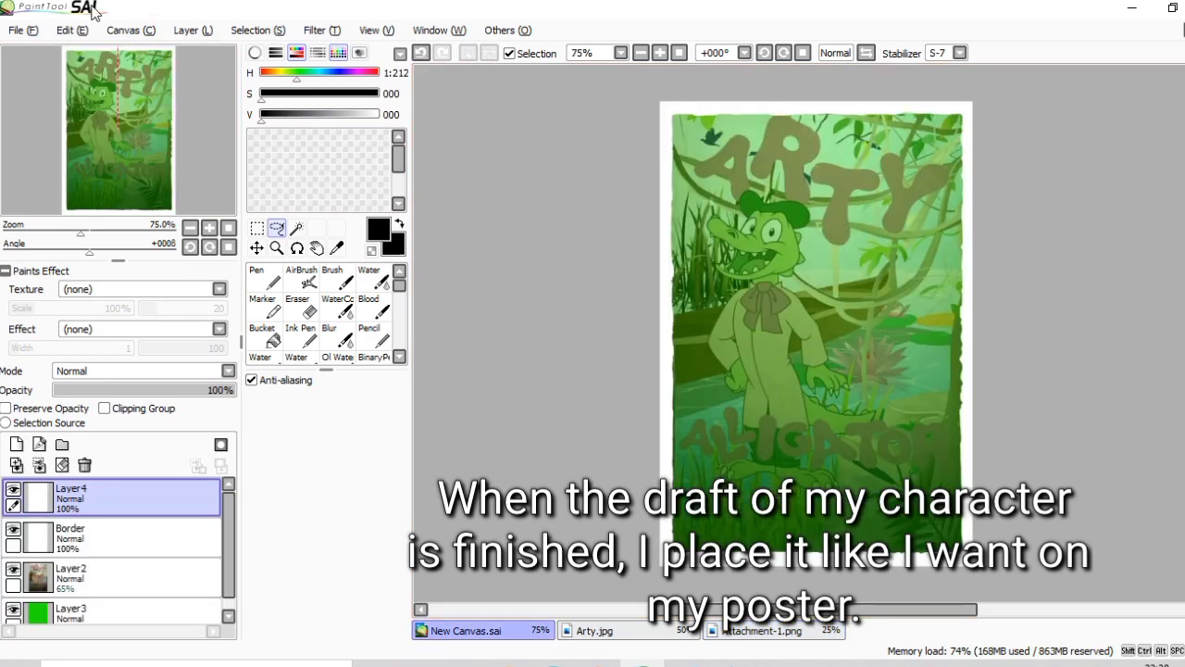
key("ctrl+v")
left_click_drag(896, 500, 574, 305)
Scale the pasted character draft down to fit inside the border over the alligator, and lower its layer opacity to 66%
key("ctrl+t")
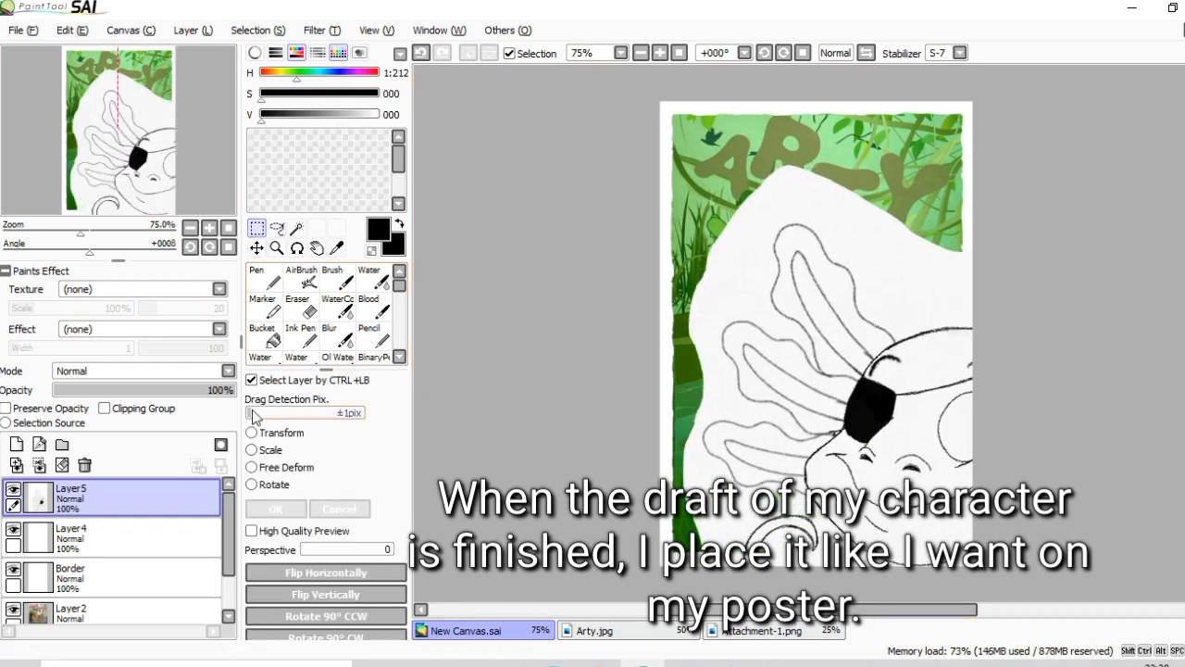
mouse_move(954, 548)
left_mouse_down()
mouse_move(709, 177)
mouse_move(889, 555)
mouse_move(856, 559)
mouse_move(761, 313)
left_mouse_up()
mouse_move(736, 122)
left_mouse_down()
mouse_move(718, 181)
mouse_move(732, 153)
mouse_move(768, 158)
mouse_move(752, 183)
left_mouse_up()
mouse_move(783, 298)
left_mouse_down()
mouse_move(761, 280)
mouse_move(792, 315)
left_mouse_up()
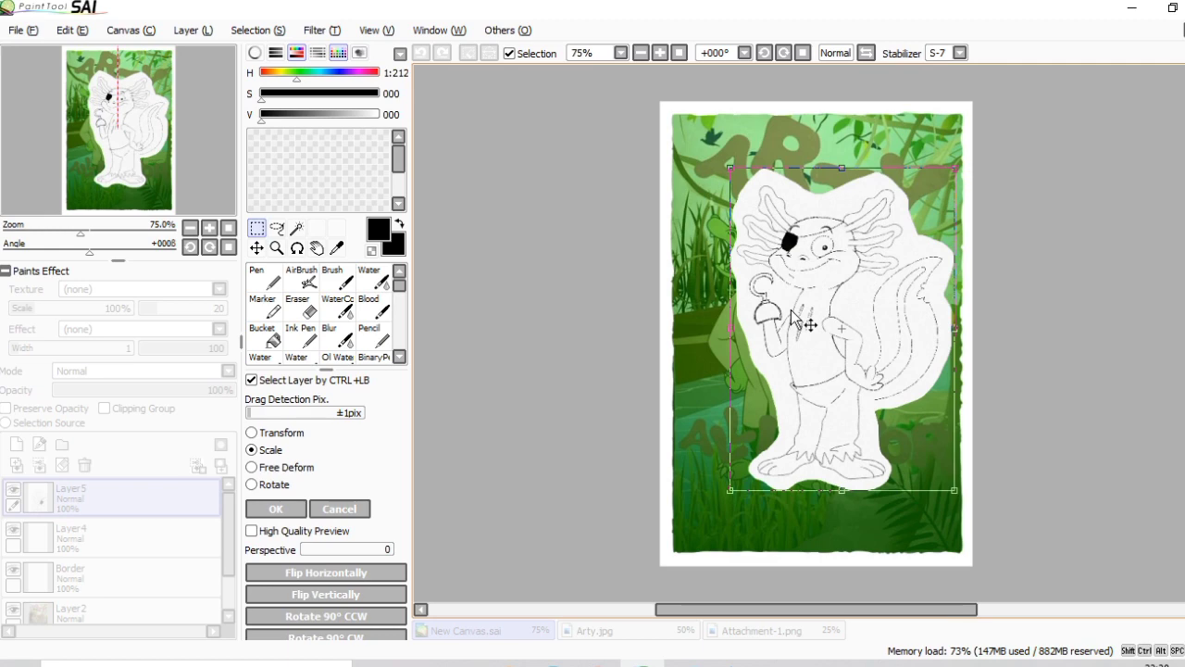
left_click(275, 508)
key("ctrl+plus")
left_click(175, 391)
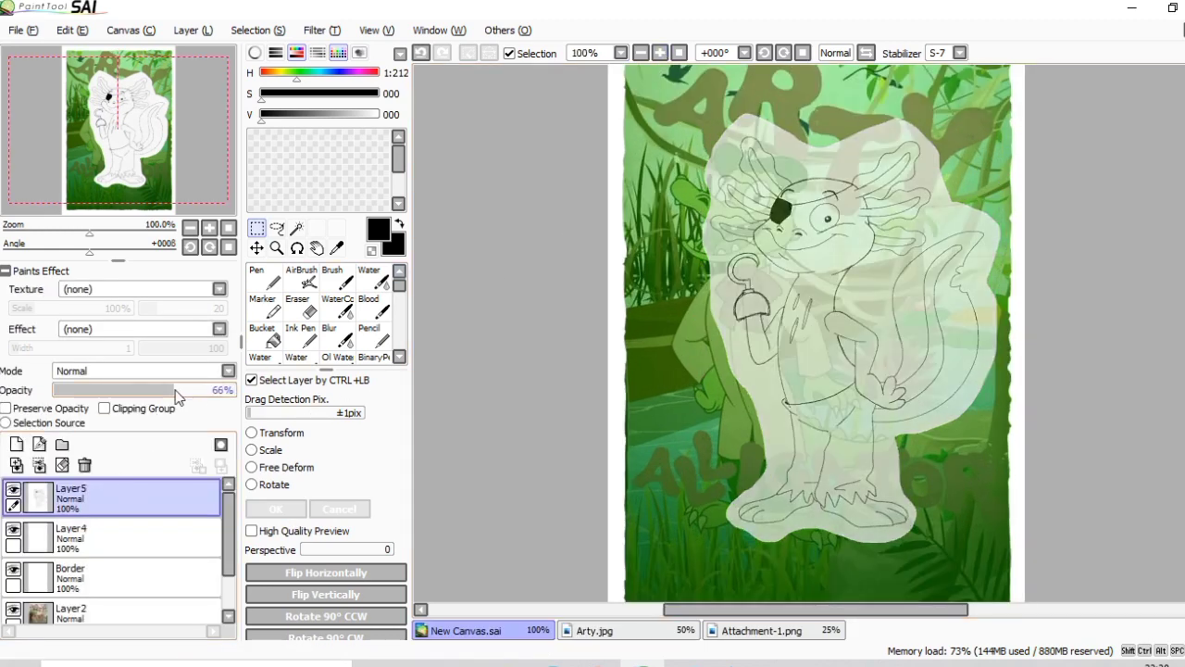
Set the character draft layer's opacity to 65% and fine-tune the draft's size and position inside the border with Scale
left_click_drag(175, 391, 173, 390)
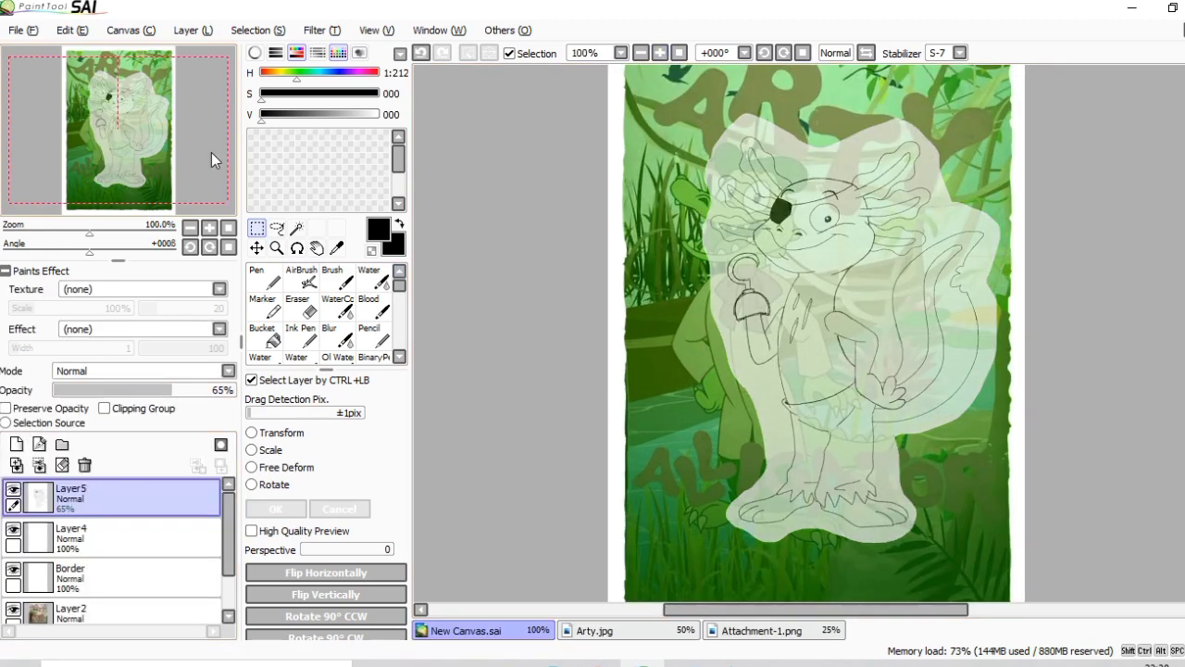
left_click(252, 450)
left_click_drag(828, 521, 807, 389)
left_click_drag(842, 120, 688, 329)
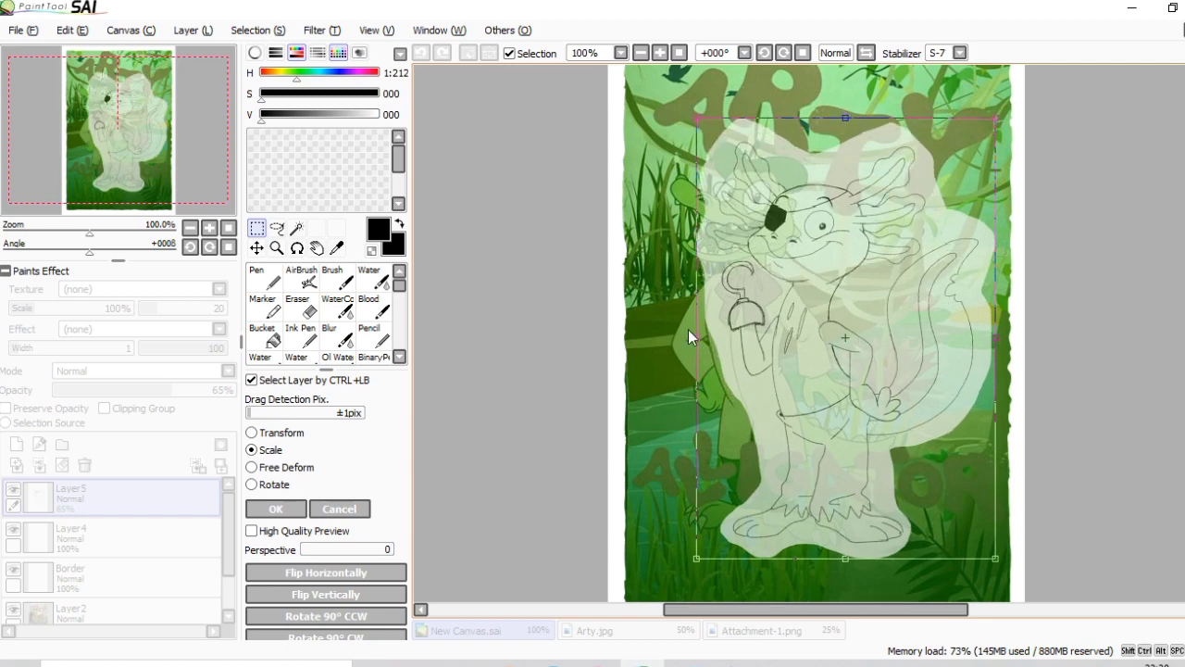
left_click_drag(783, 392, 794, 394)
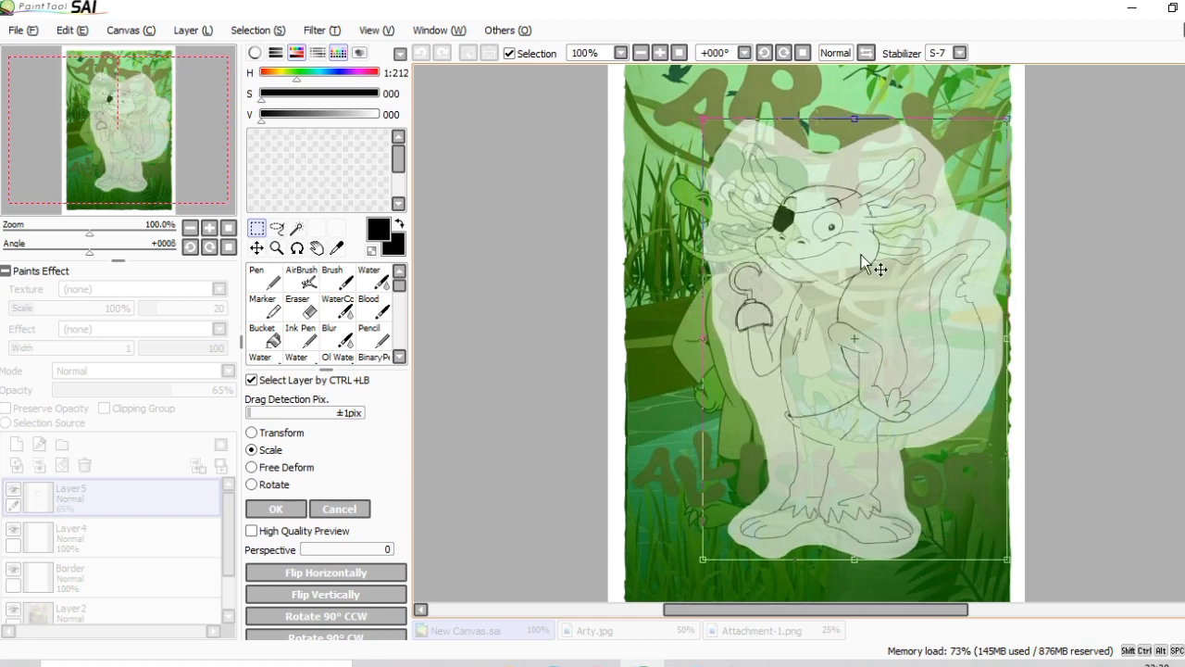
left_click(275, 509)
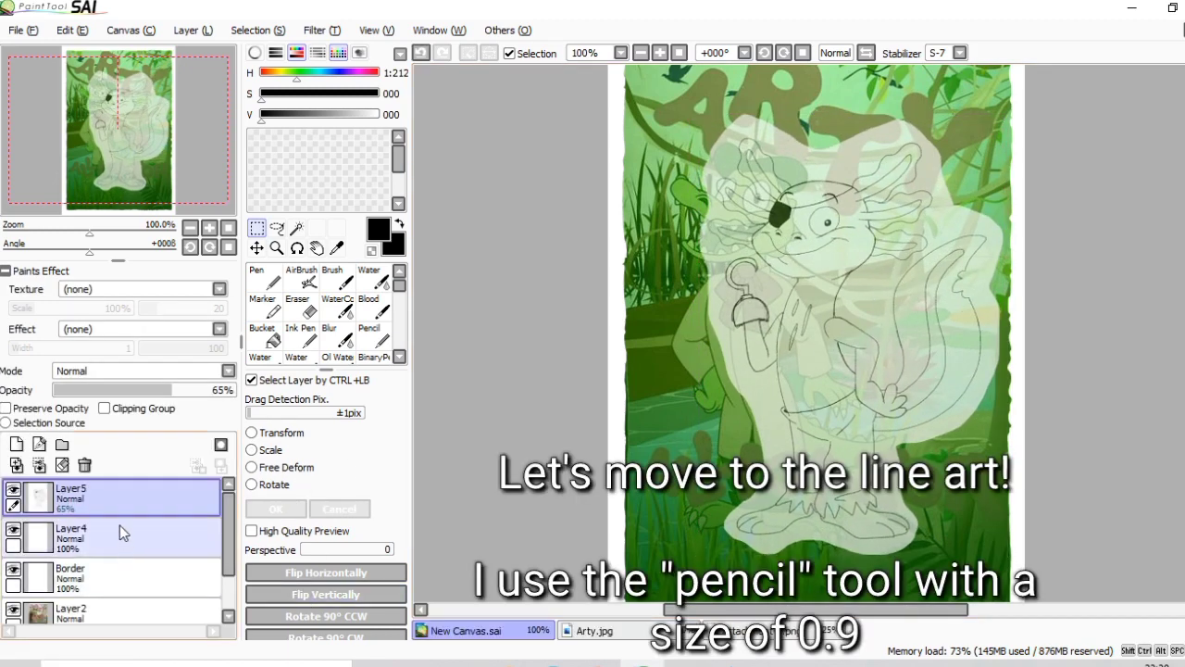
Hide the Arty poster on Layer2 and move the empty Layer4 above the draft on Layer5
scroll(213, 554, "down", 2)
left_click(13, 569)
scroll(211, 526, "up", 2)
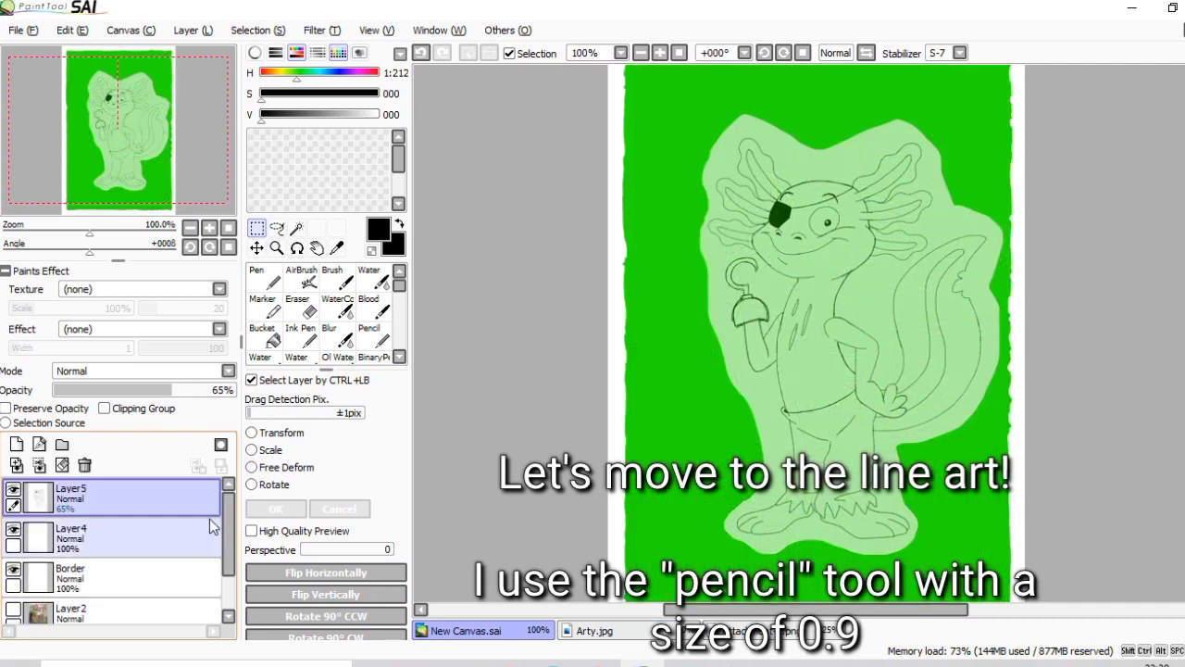
left_click_drag(58, 553, 57, 498)
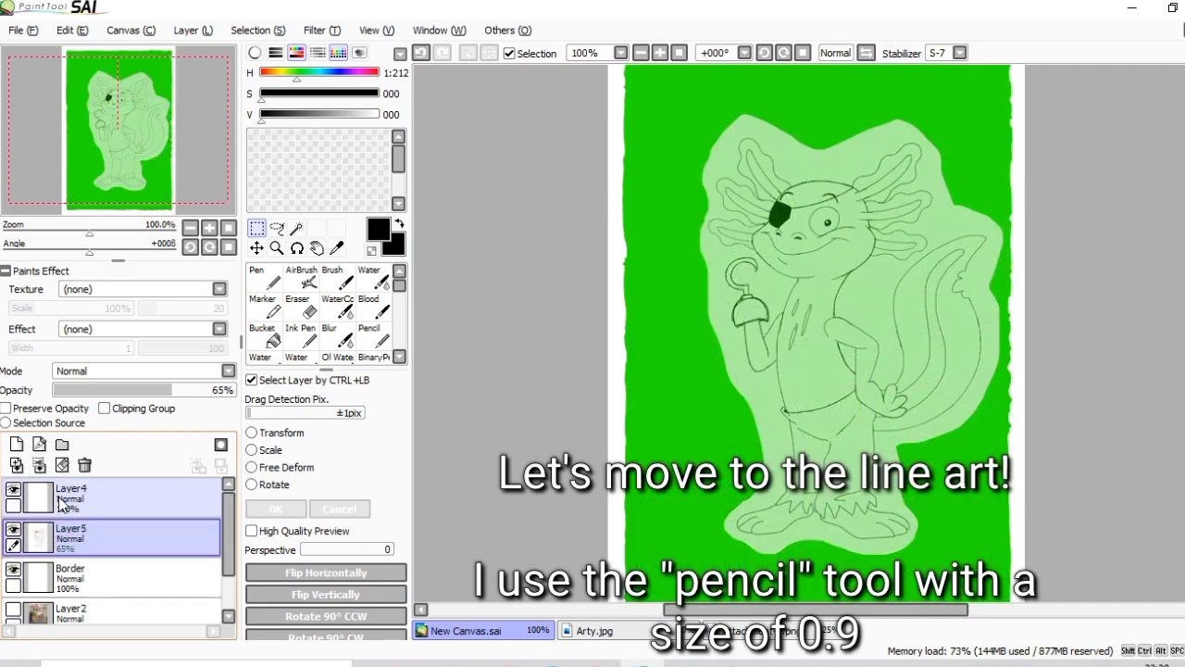
Lower Layer5's opacity to 29% and trace the open eye, its pupil and lower lid on Layer4 with the 0.9 Pencil
left_click(370, 333)
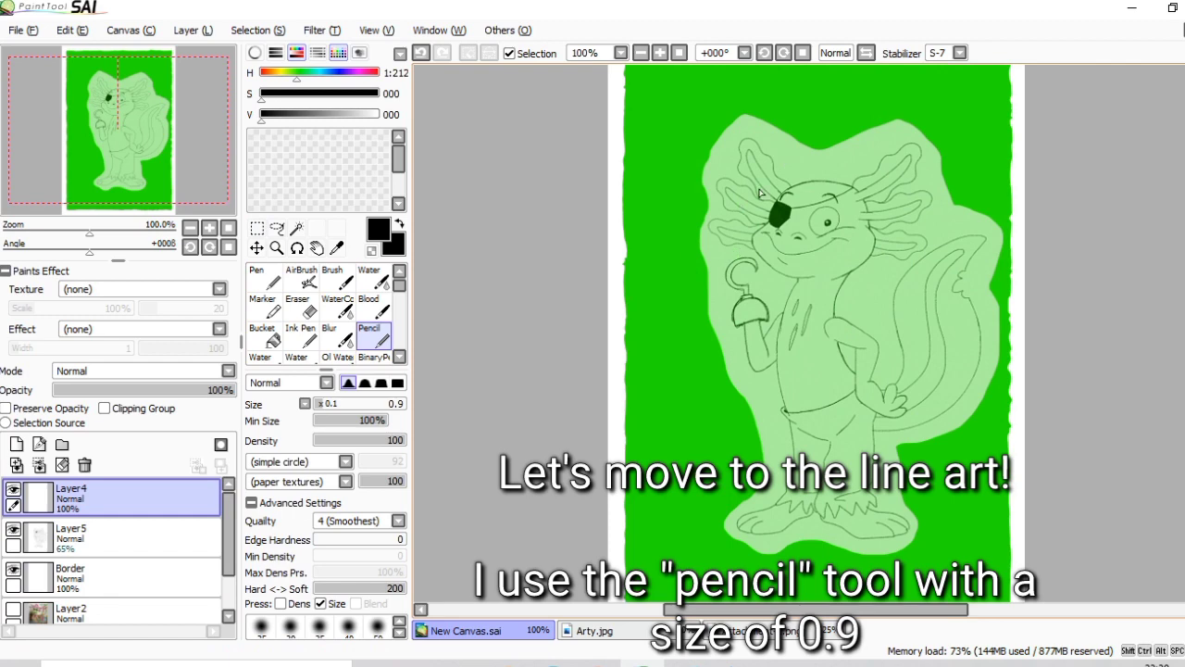
scroll(824, 222, "up", 8)
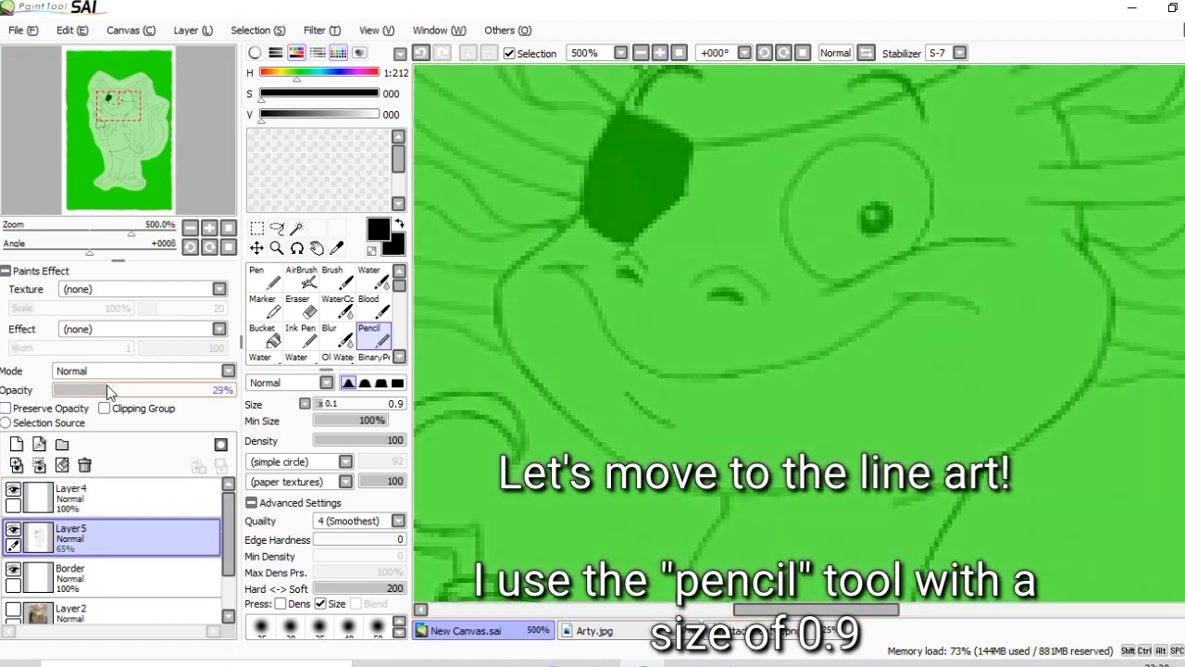
left_click_drag(926, 139, 1009, 352)
left_click_drag(685, 287, 648, 472)
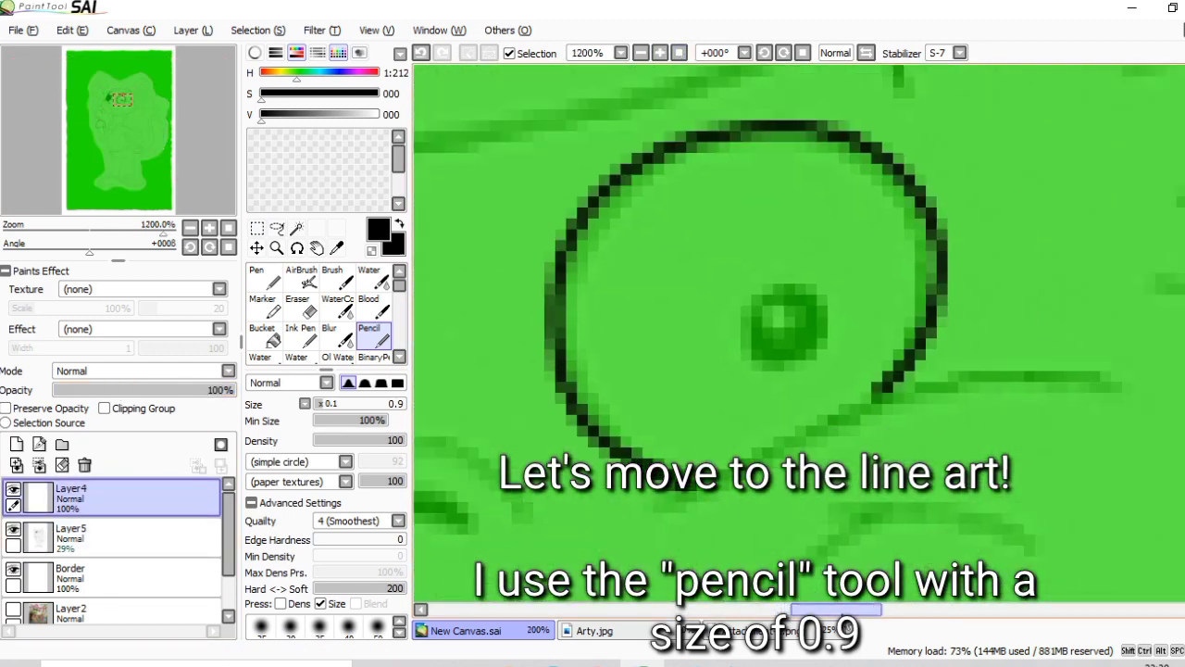
key("ctrl+z")
mouse_move(935, 158)
left_mouse_down()
mouse_move(861, 398)
mouse_move(698, 138)
mouse_move(639, 472)
left_mouse_up()
key("ctrl+z")
mouse_move(731, 333)
left_mouse_down()
mouse_move(742, 353)
mouse_move(787, 352)
left_mouse_up()
scroll(769, 306, "down", 2)
left_click_drag(648, 362, 1009, 266)
scroll(421, 247, "down", 2)
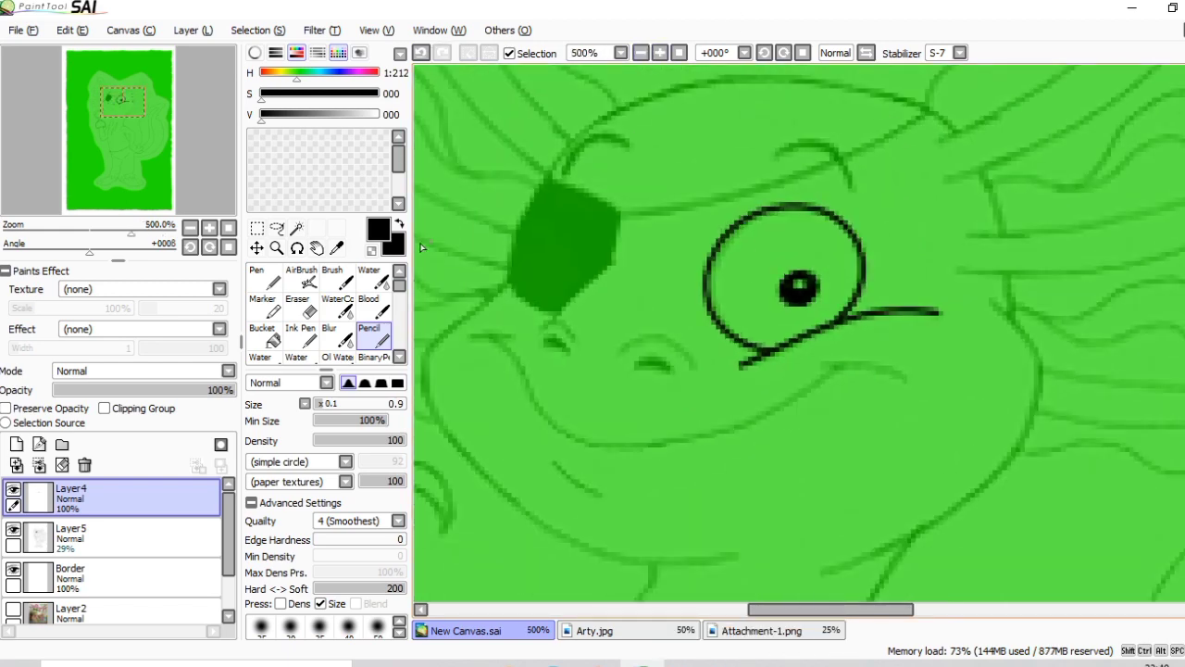
Trace the eyebrow above the open eye, the lower edge of the eye patch, the nostrils and the smiling mouth
scroll(796, 186, "up", 1)
left_click_drag(763, 162, 852, 121)
scroll(829, 174, "up", 1)
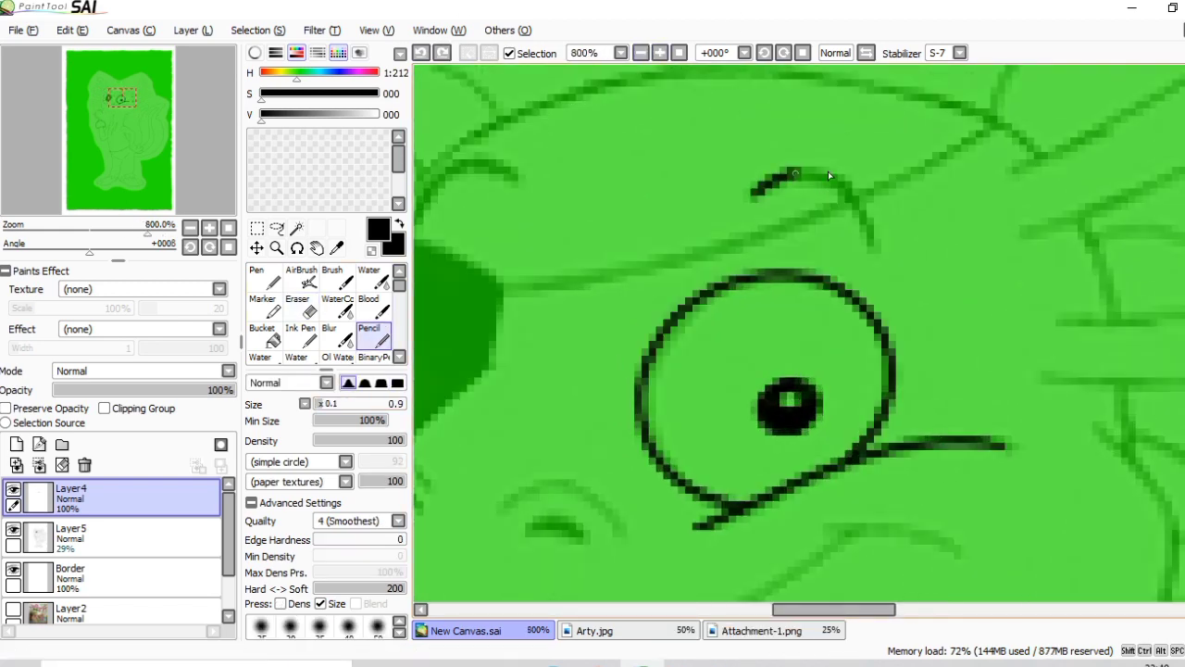
left_click_drag(829, 175, 866, 242)
mouse_move(593, 398)
left_mouse_down()
mouse_move(741, 278)
mouse_move(801, 200)
left_mouse_up()
left_click_drag(641, 233, 686, 162)
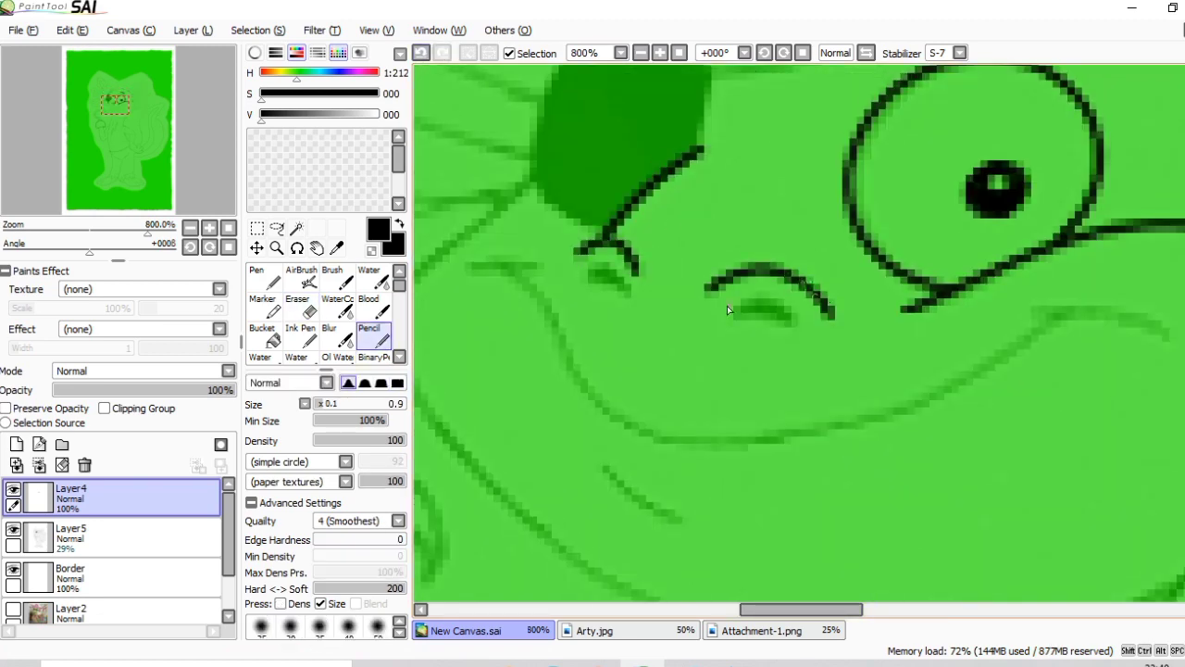
left_click(600, 276)
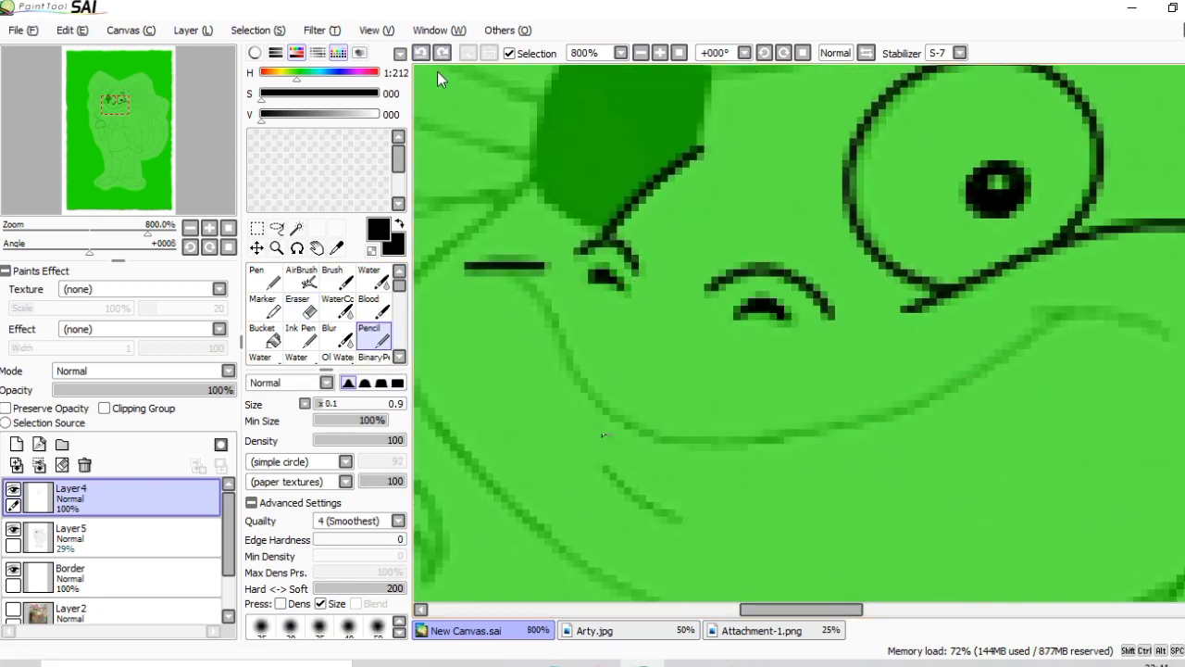
left_click_drag(437, 71, 729, 463)
Trace the rest of the eye patch outline and the eyebrow above it, cleaning up with the Eraser
left_click_drag(727, 173, 820, 358)
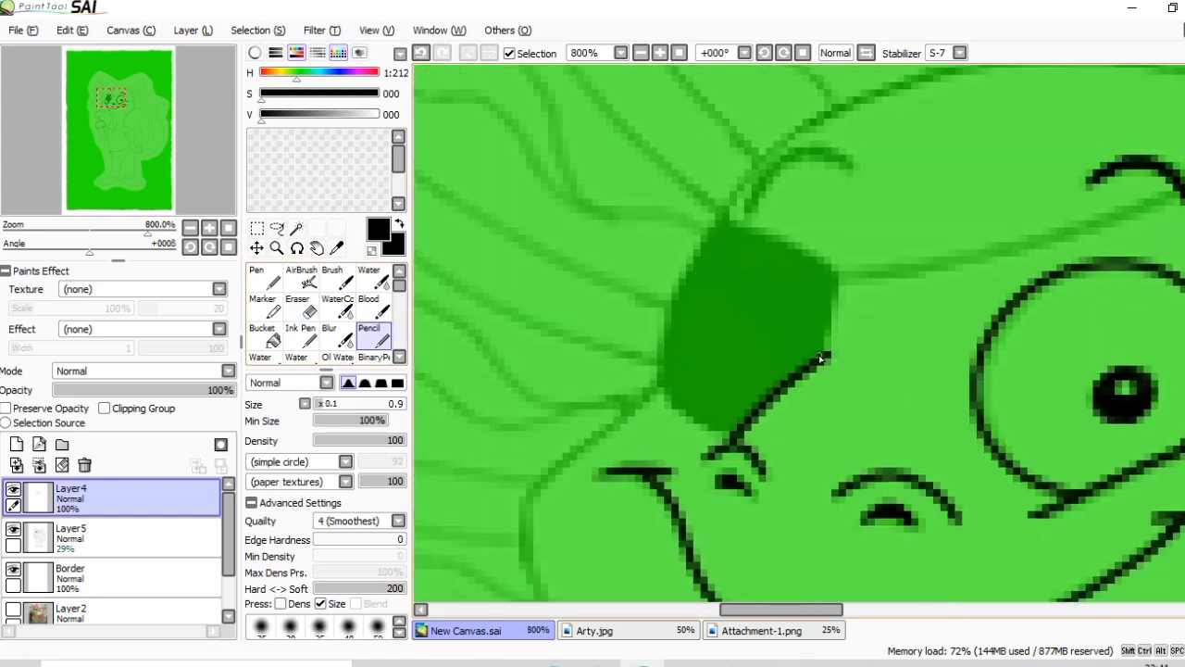
mouse_move(725, 418)
left_mouse_down()
mouse_move(828, 352)
mouse_move(661, 351)
left_mouse_up()
mouse_move(684, 171)
left_mouse_down()
mouse_move(630, 150)
mouse_move(582, 209)
left_mouse_up()
key("e")
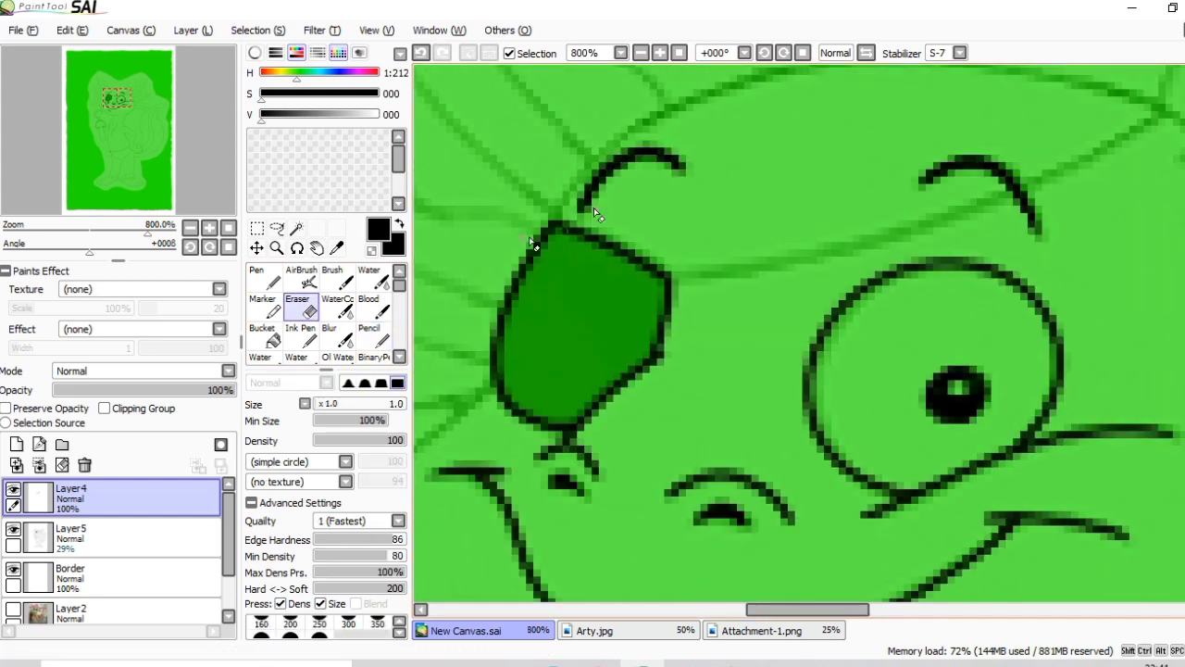
Trace the eye patch strap across the forehead and the curved top of the head with the Pencil
key("n")
scroll(588, 264, "down", 1)
left_click_drag(626, 285, 1018, 173)
left_click_drag(556, 250, 1046, 196)
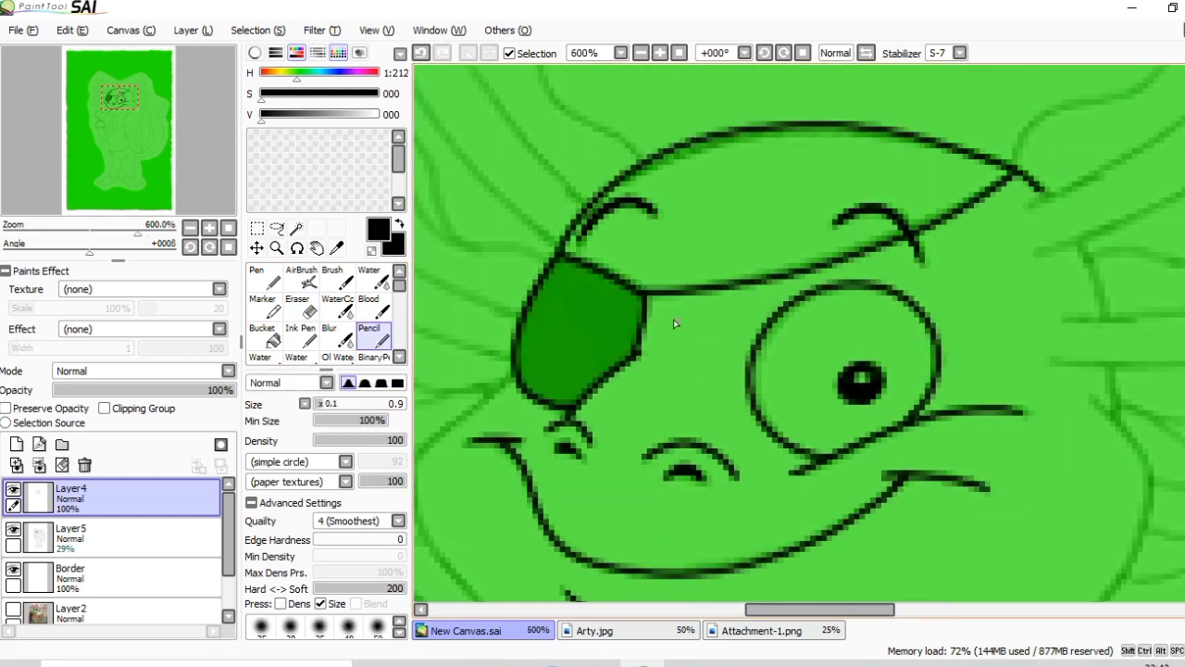
left_click_drag(873, 433, 938, 257)
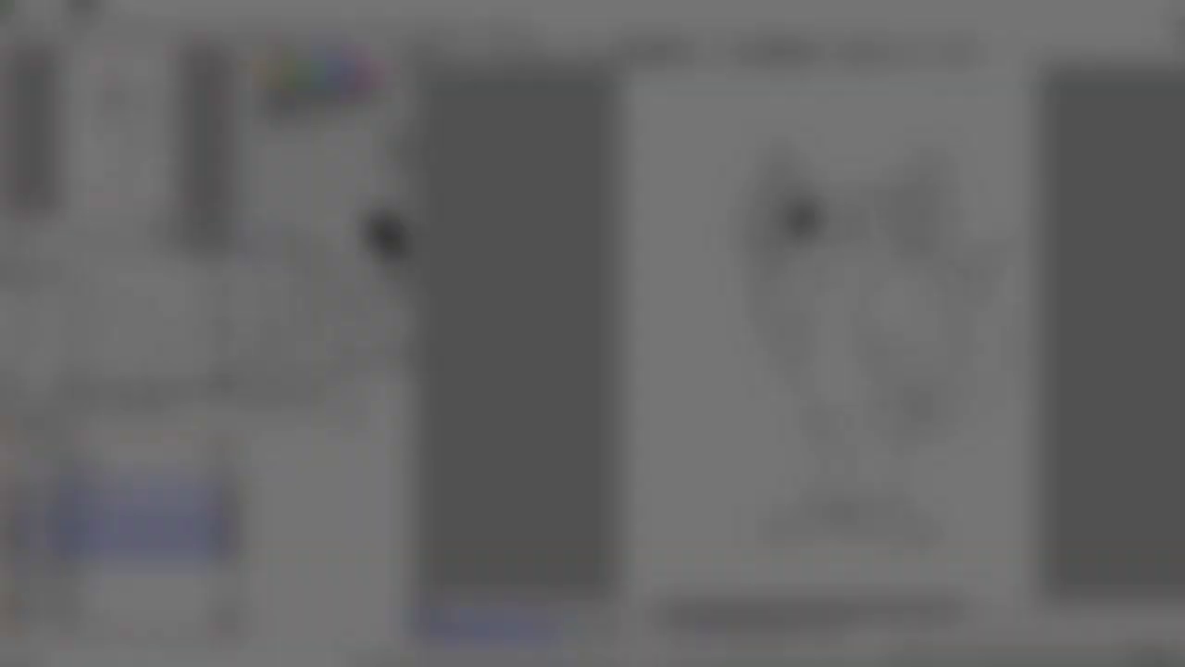
Select the inside of the open eye on the Layer4 line art and fill it with white on Layer6
scroll(12, 612, "down", 1)
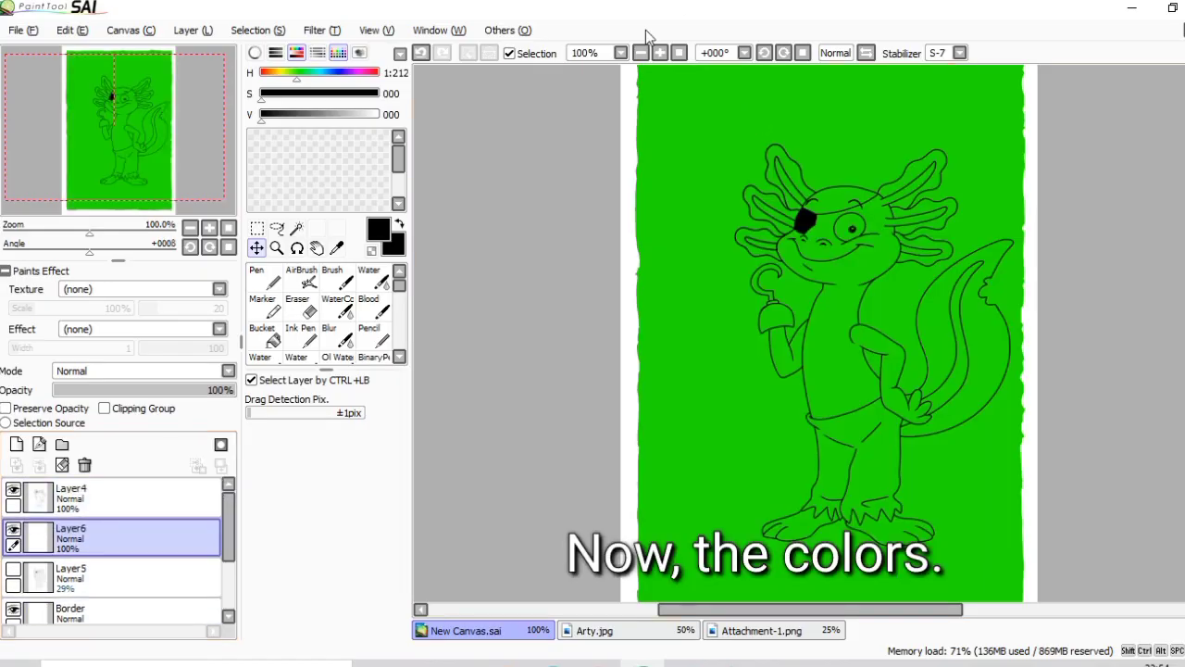
scroll(800, 333, "up", 2)
scroll(800, 334, "up", 3)
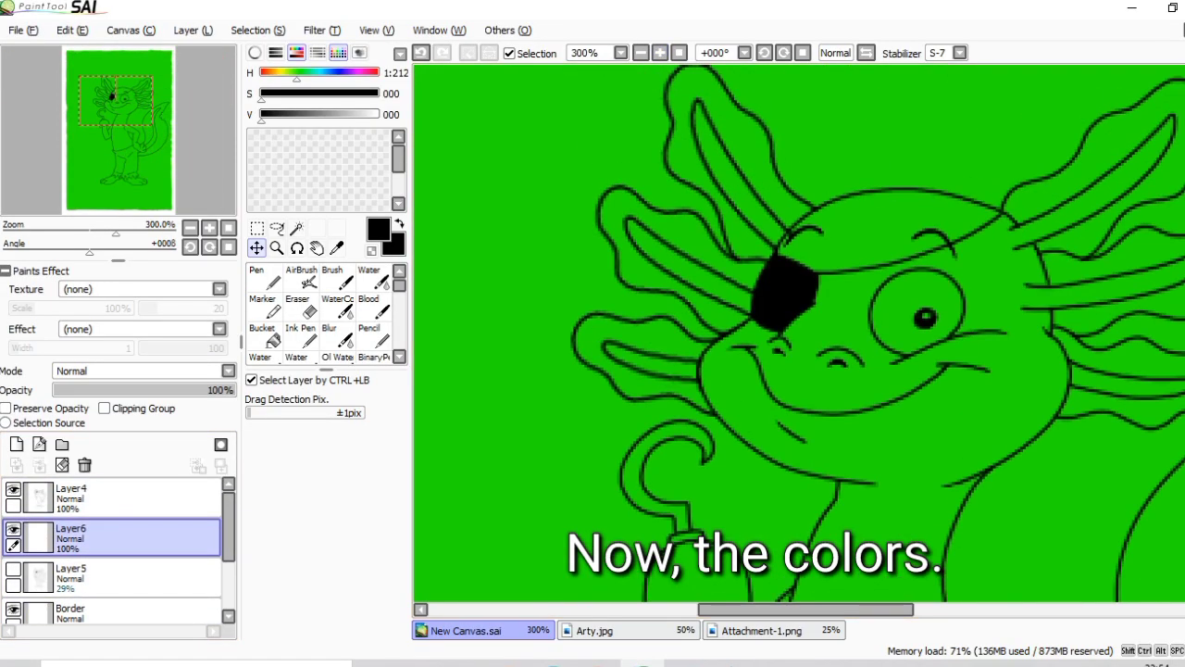
left_click(375, 114)
left_click(262, 333)
left_click(69, 497)
left_click(926, 321)
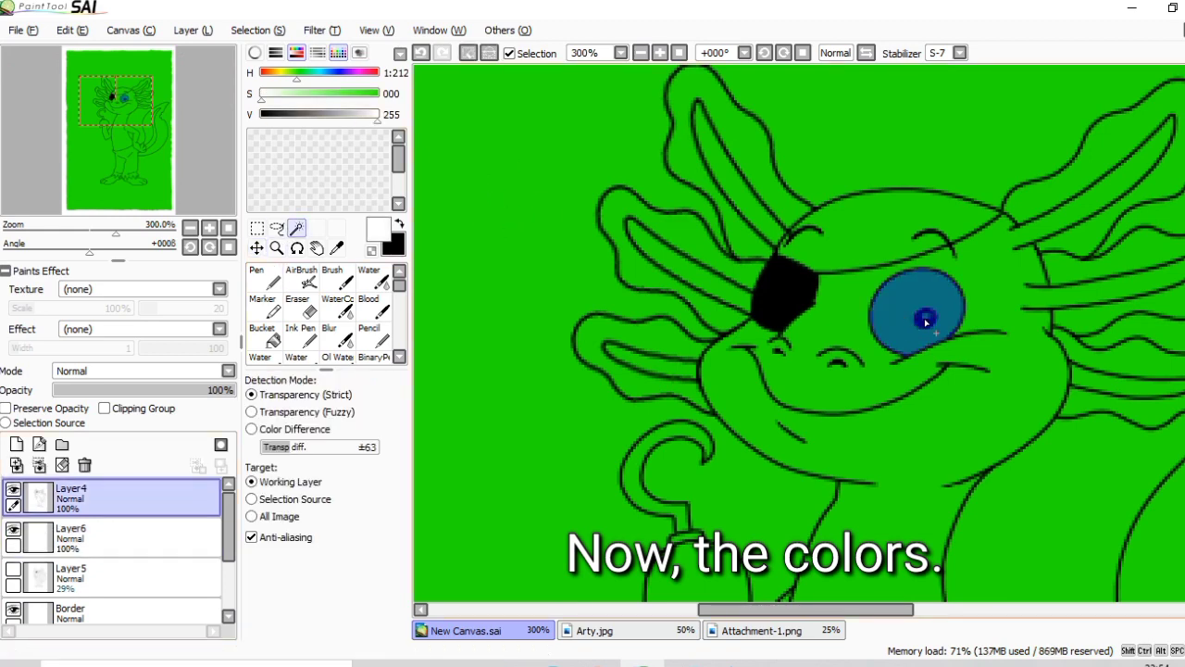
left_click_drag(815, 609, 829, 609)
left_click(421, 55)
Select the hook with the Magic Wand, fill it with white on Layer6 and deselect
left_click(296, 228)
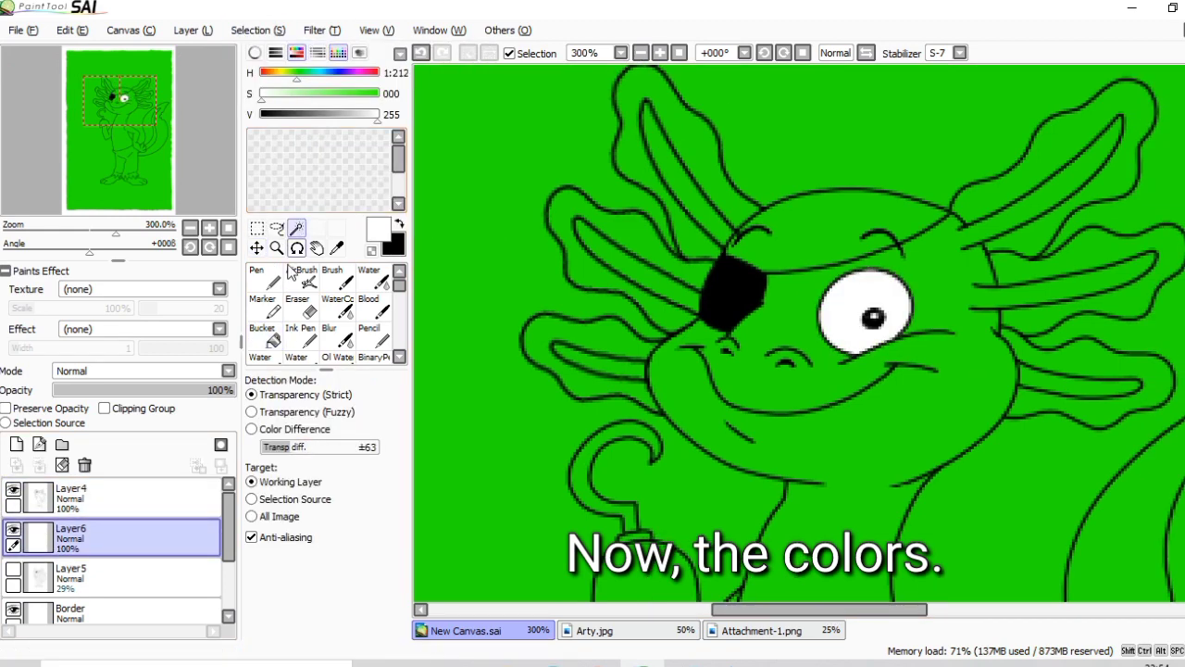
left_click(181, 525)
left_click(314, 29)
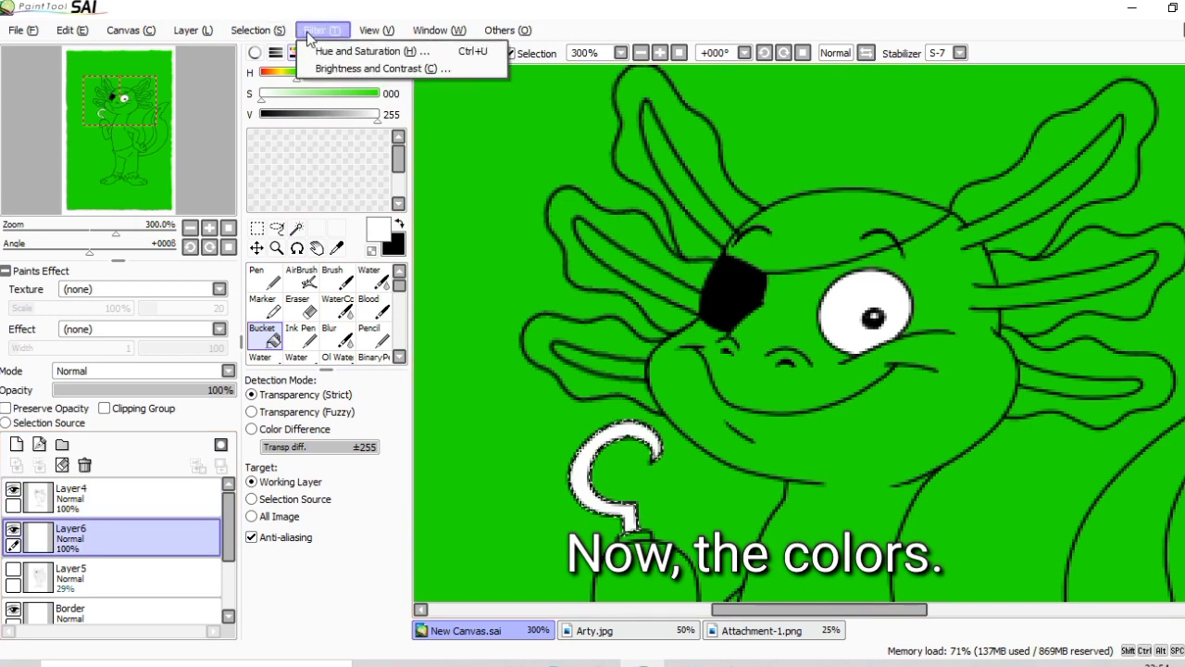
left_click(265, 119)
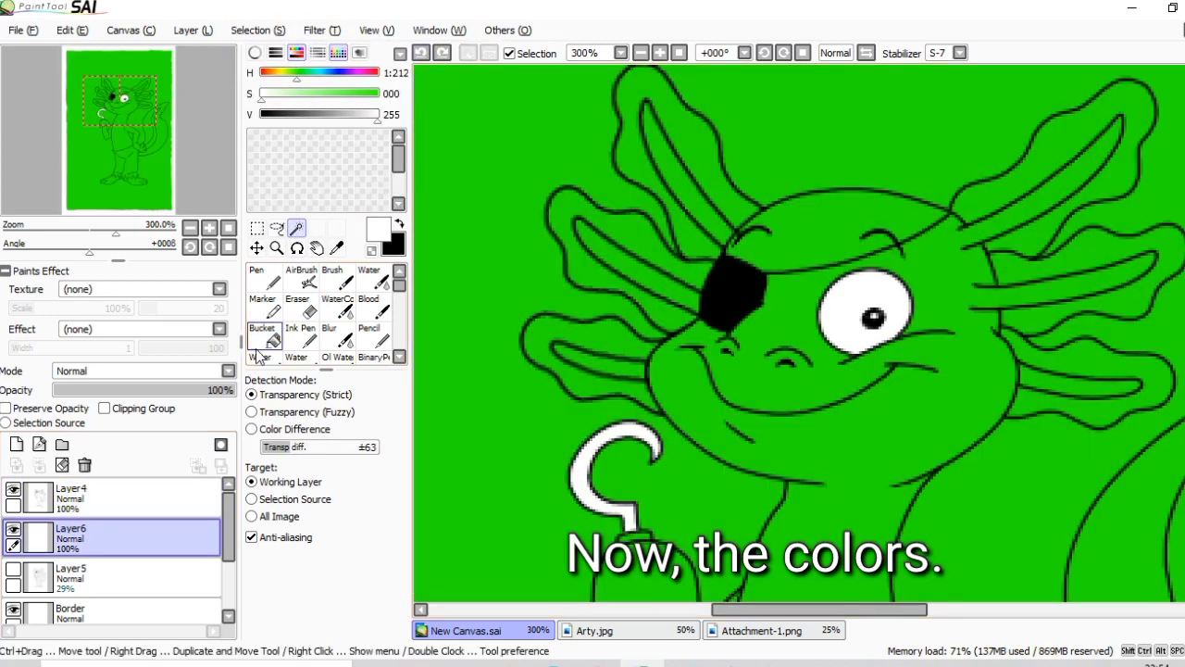
Select the head, gill stalks, torso, arms, feet and inner tail on Layer4 with the Magic Wand
left_click(173, 505)
left_click(863, 473)
left_click(692, 199)
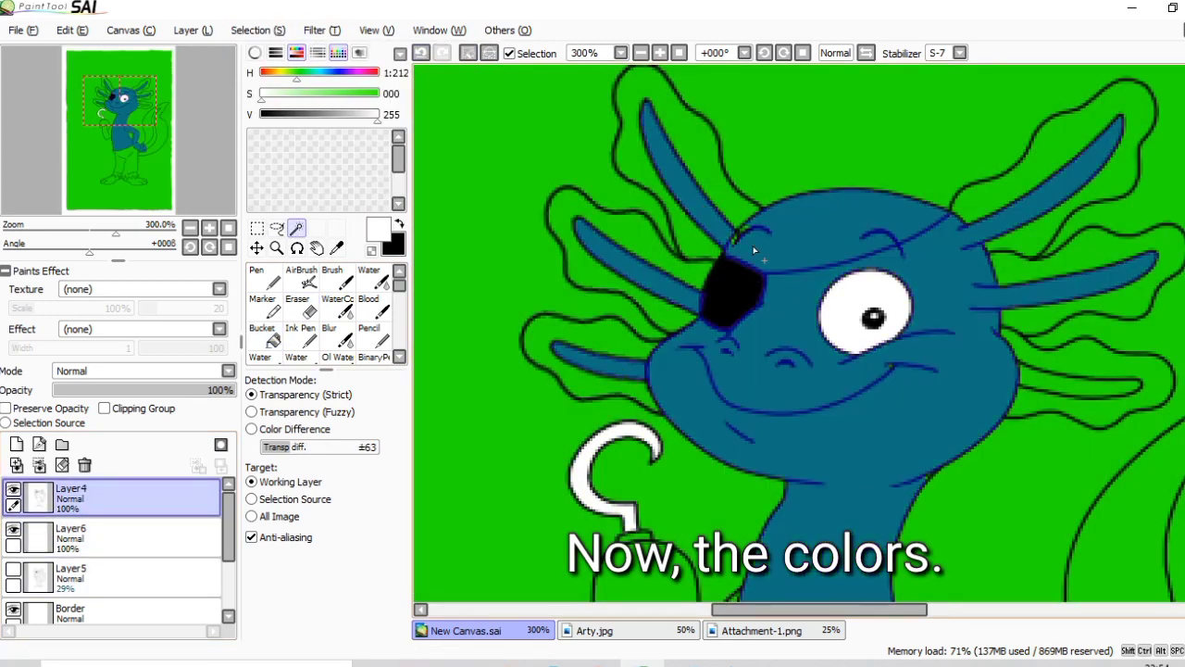
scroll(747, 232, "down", 5)
scroll(799, 333, "down", 2)
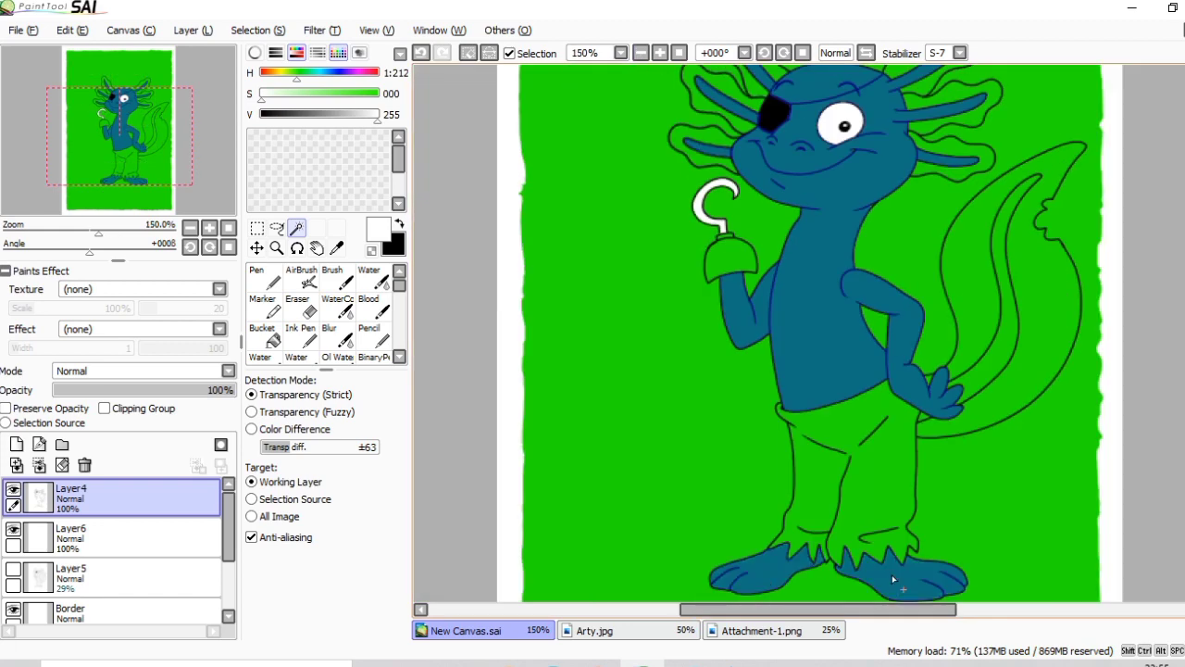
scroll(799, 333, "up", 1)
left_click(997, 314)
scroll(963, 525, "up", 1)
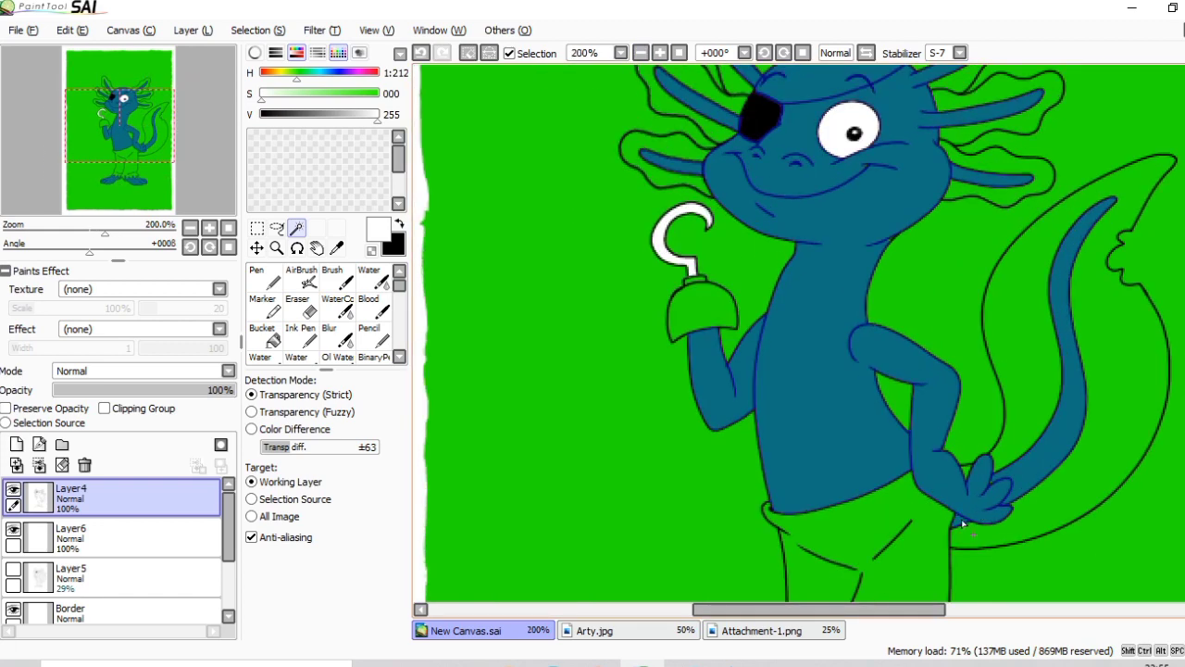
scroll(980, 524, "up", 2)
Fill the selected skin areas on Layer6 with cream (H 0:228, S 60, V 242) and deselect
left_click(336, 247)
left_click_drag(269, 92, 287, 96)
left_click(264, 336)
left_click(495, 123)
key("ctrl+z")
left_click(69, 535)
left_click(604, 177)
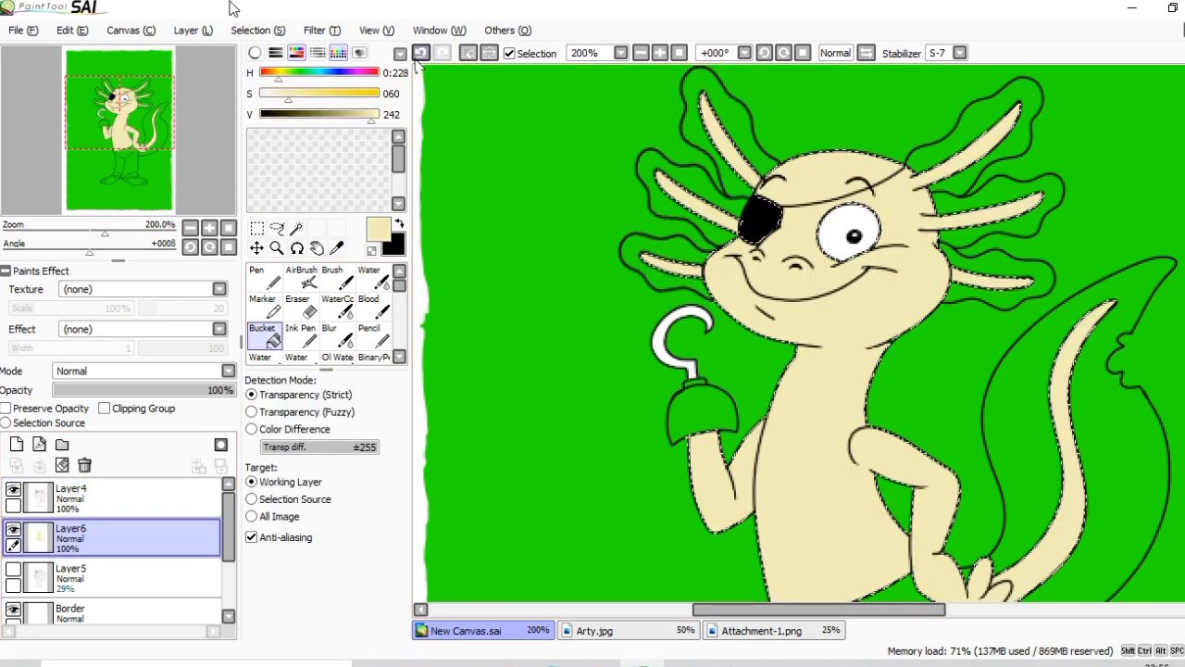
key("ctrl+d")
Fill the selected trousers on Layer6 with brown (H 0:120, S 100, V 154) and deselect
scroll(604, 177, "up", 3)
key("n")
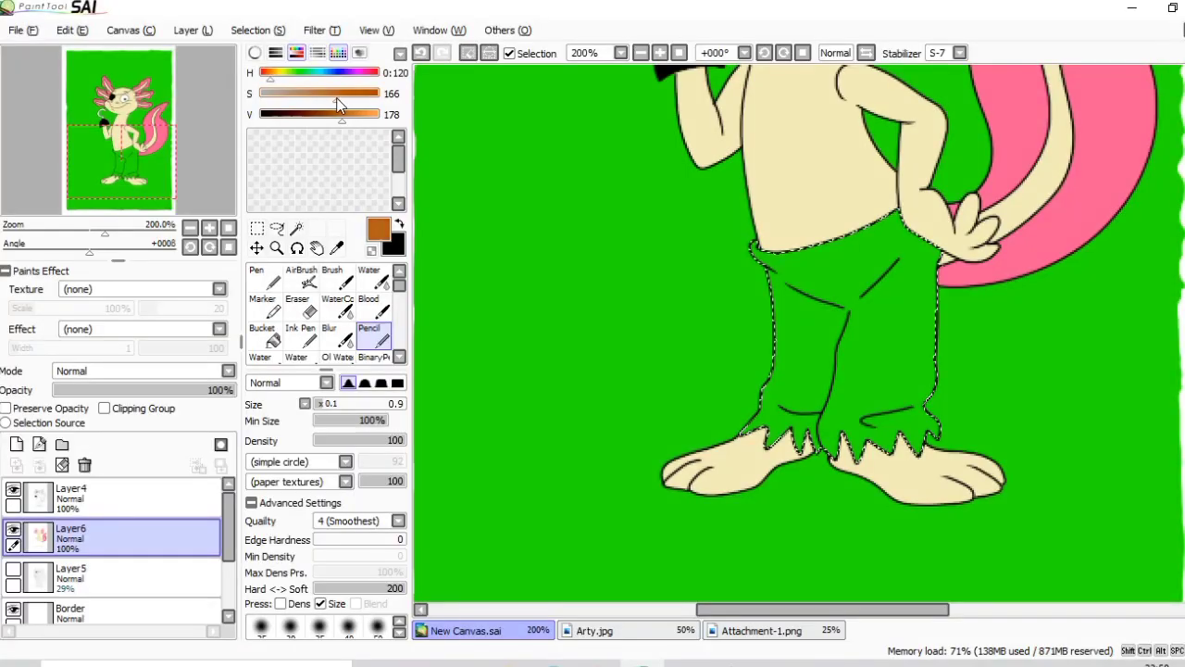
left_click_drag(306, 113, 330, 113)
left_click(265, 335)
left_click(861, 352)
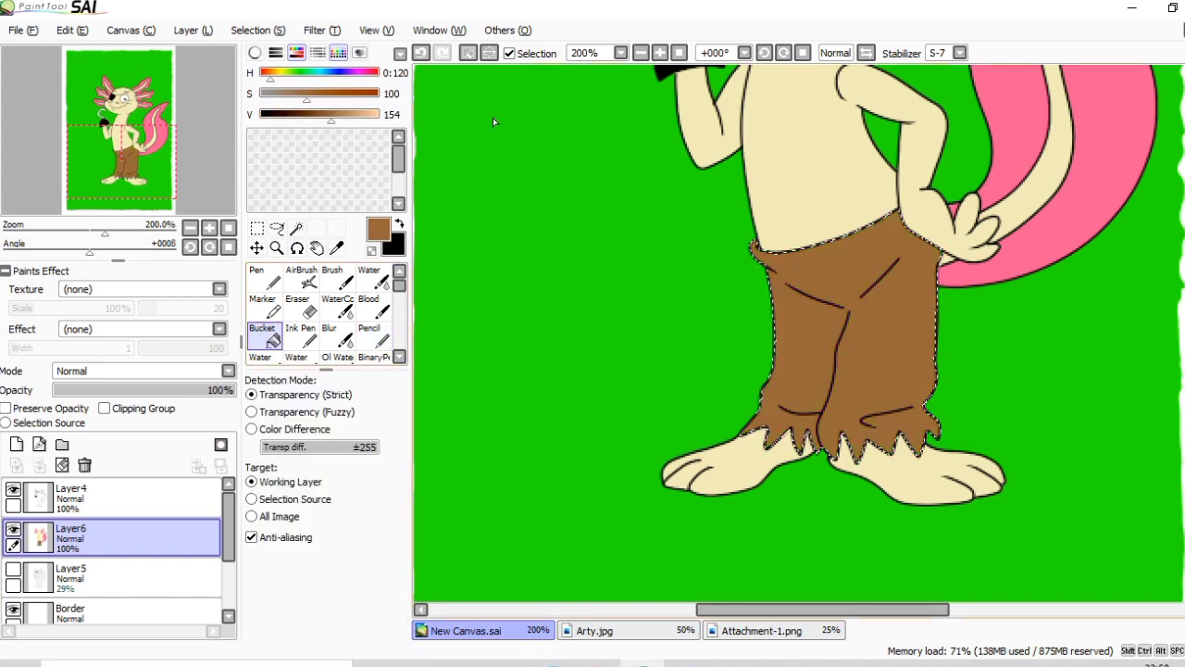
key("ctrl+d")
Delete the hidden draft layer, Layer5
scroll(817, 449, "up", 3)
key("ctrl+0")
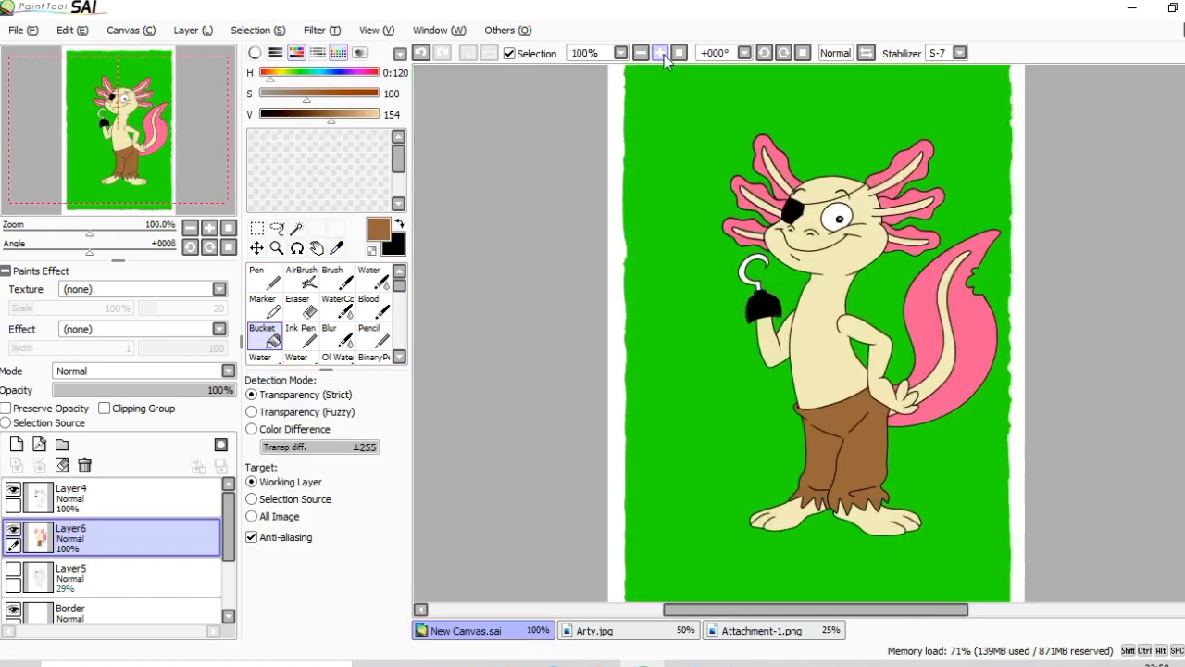
scroll(1173, 294, "down", 1)
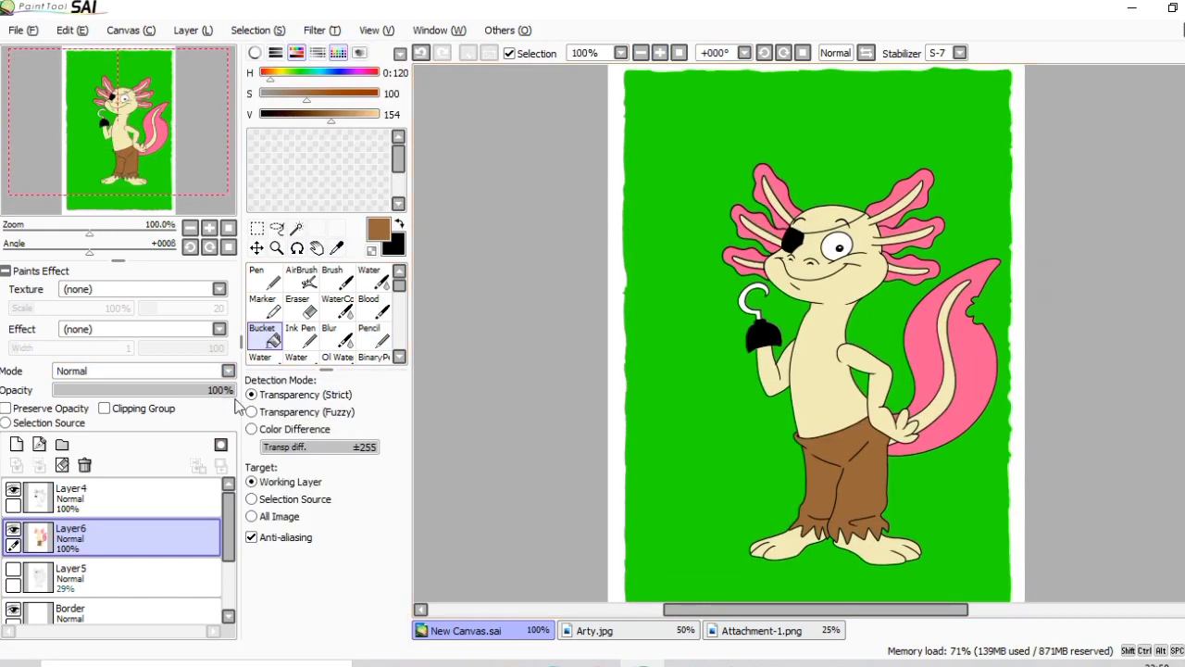
left_click(228, 615)
left_click(229, 615)
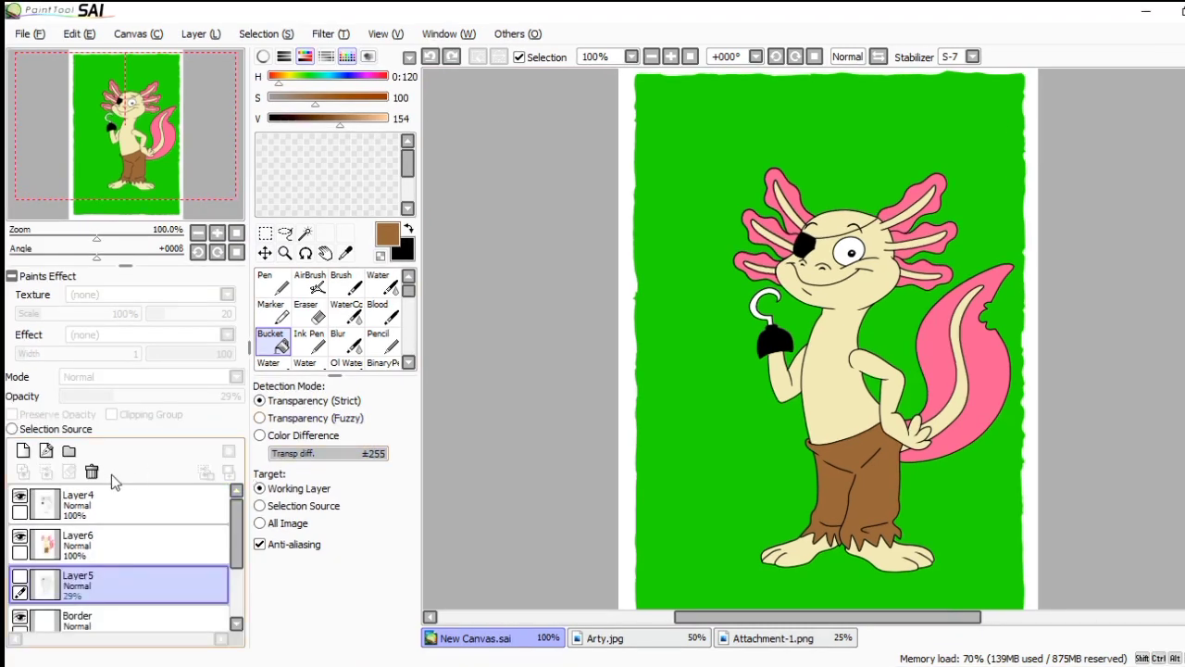
left_click(92, 472)
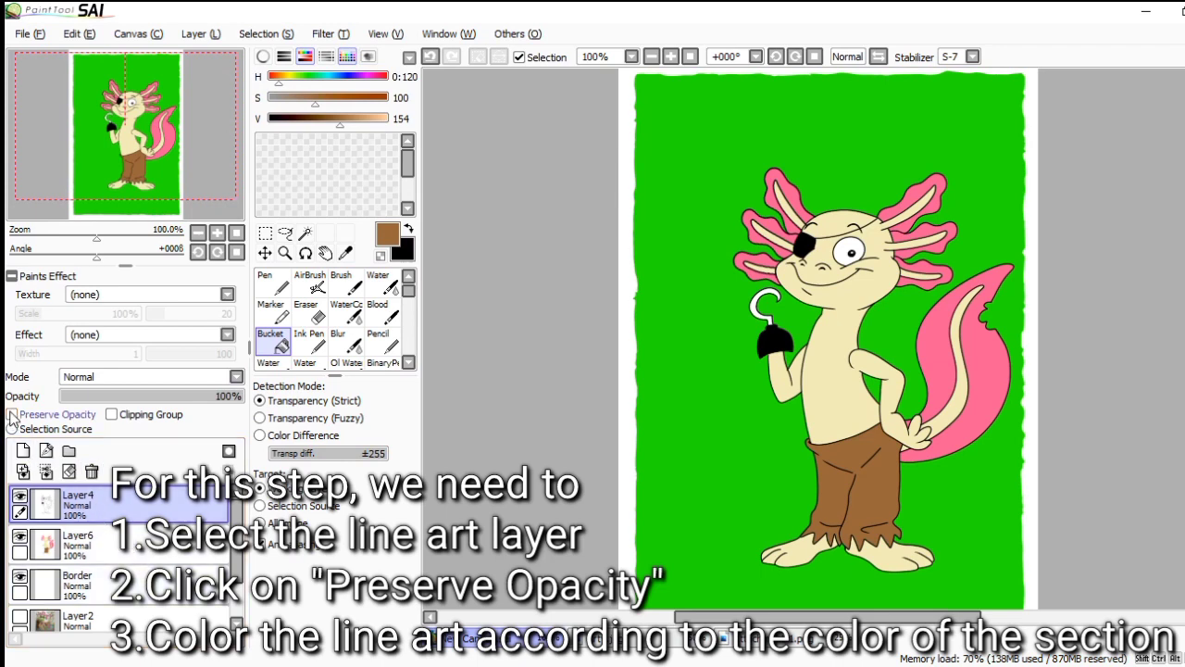
Preserve Layer4's opacity, sample the cream skin color, darken it to V 136 and set up the Pencil at size 6.6 for the line art
left_click(670, 57)
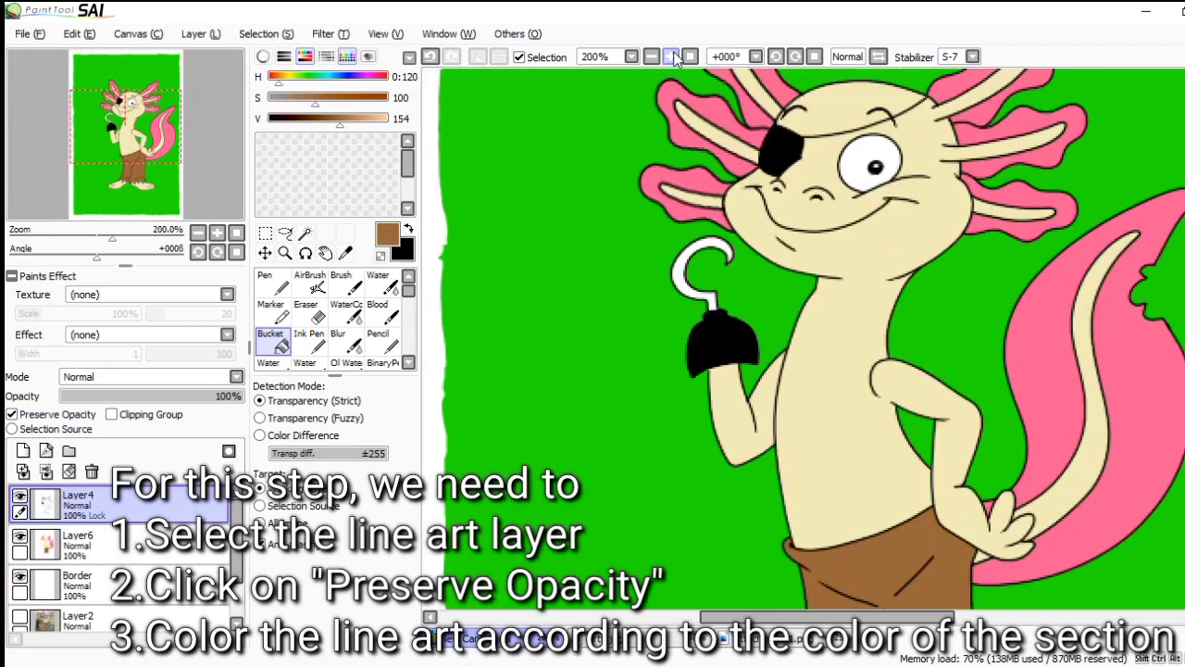
left_click(670, 56)
left_click(347, 254)
left_click(747, 439)
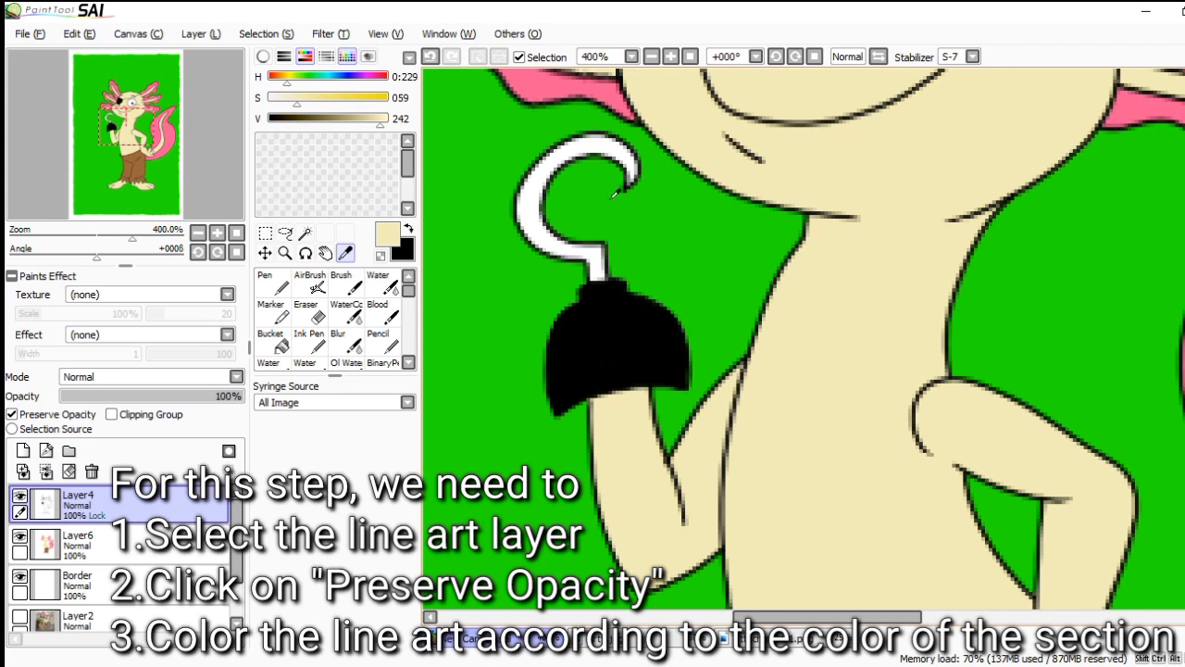
left_click(671, 57)
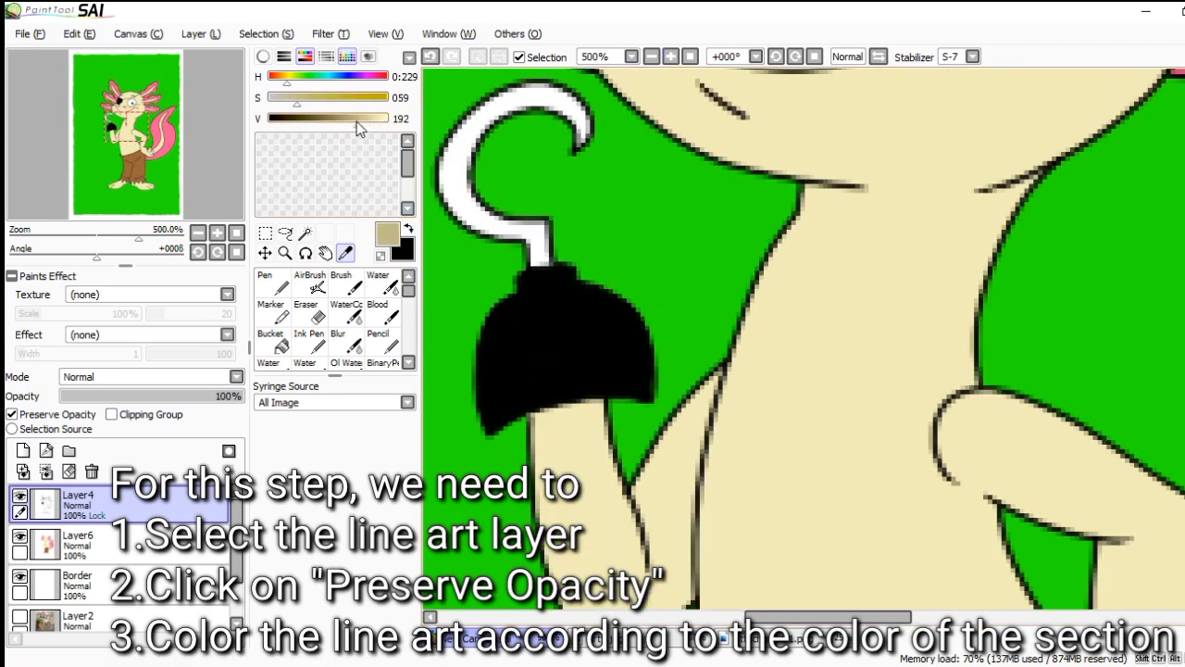
left_click(331, 128)
left_click(269, 283)
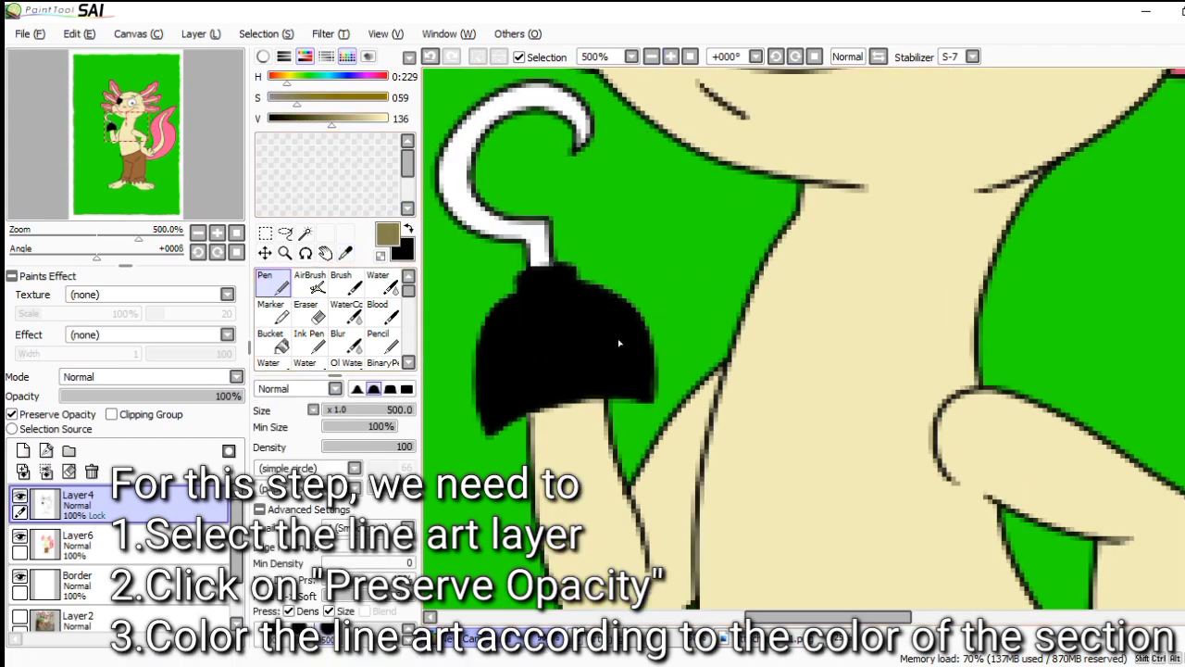
left_click(390, 342)
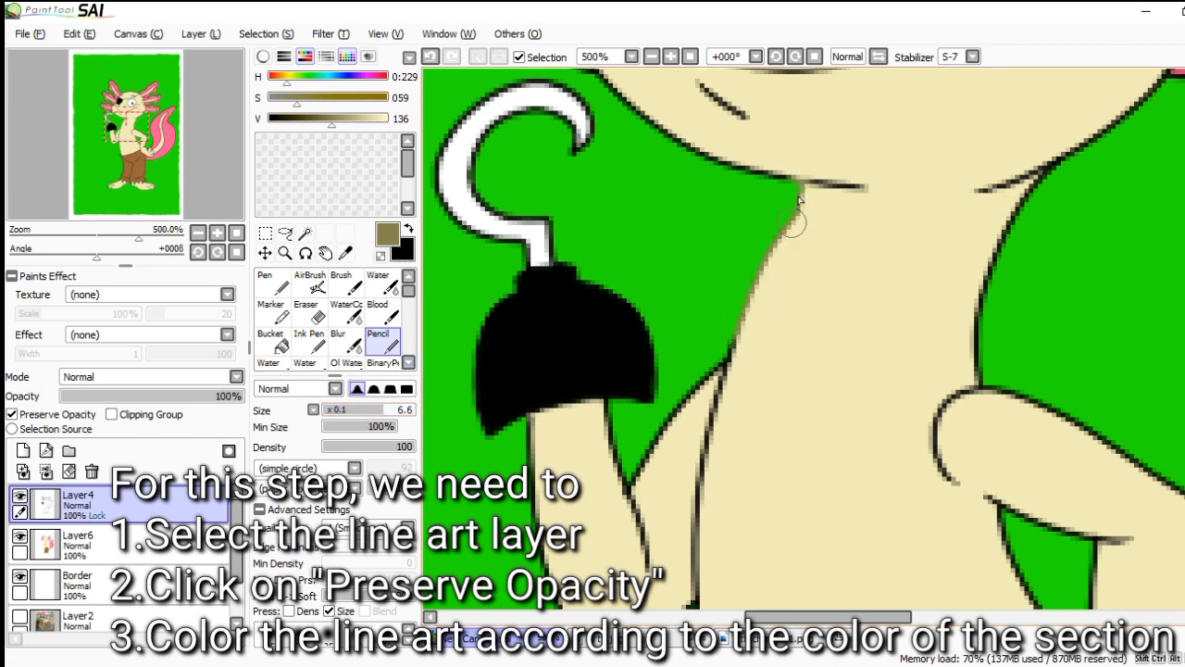
Recolor the neck, jaw, mouth and cheek outlines on Layer4 with the skin shade darkened to V 102
scroll(1168, 266, "up", 3)
left_click(648, 56)
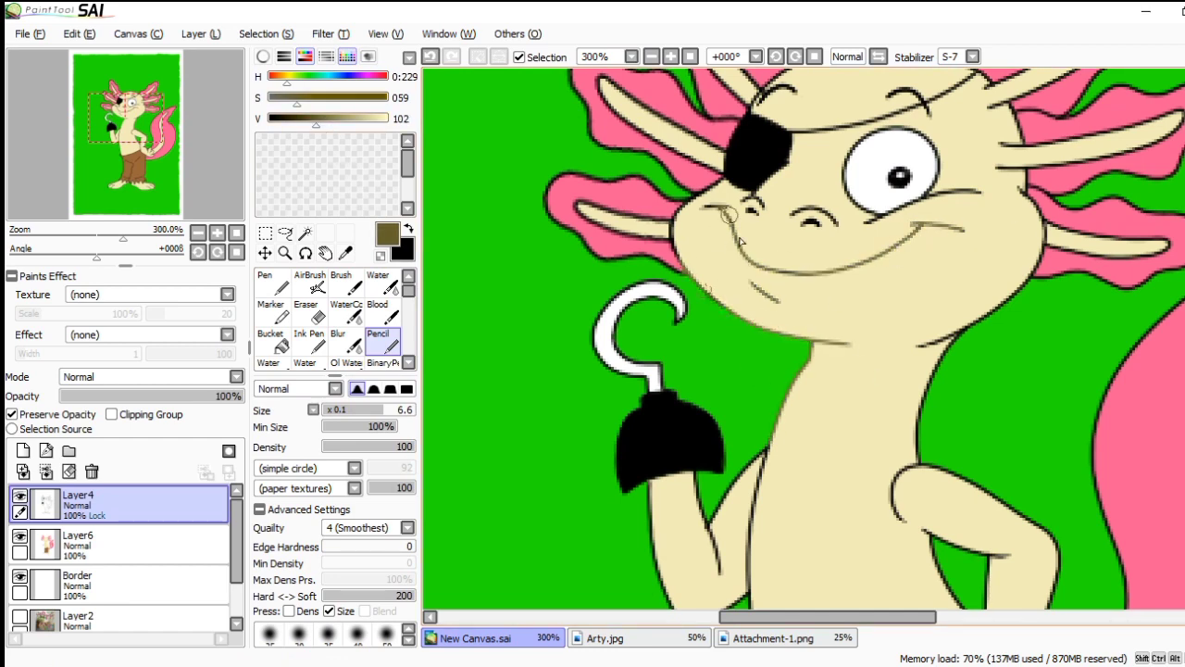
scroll(732, 324, "up", 2)
key("ctrl+plus")
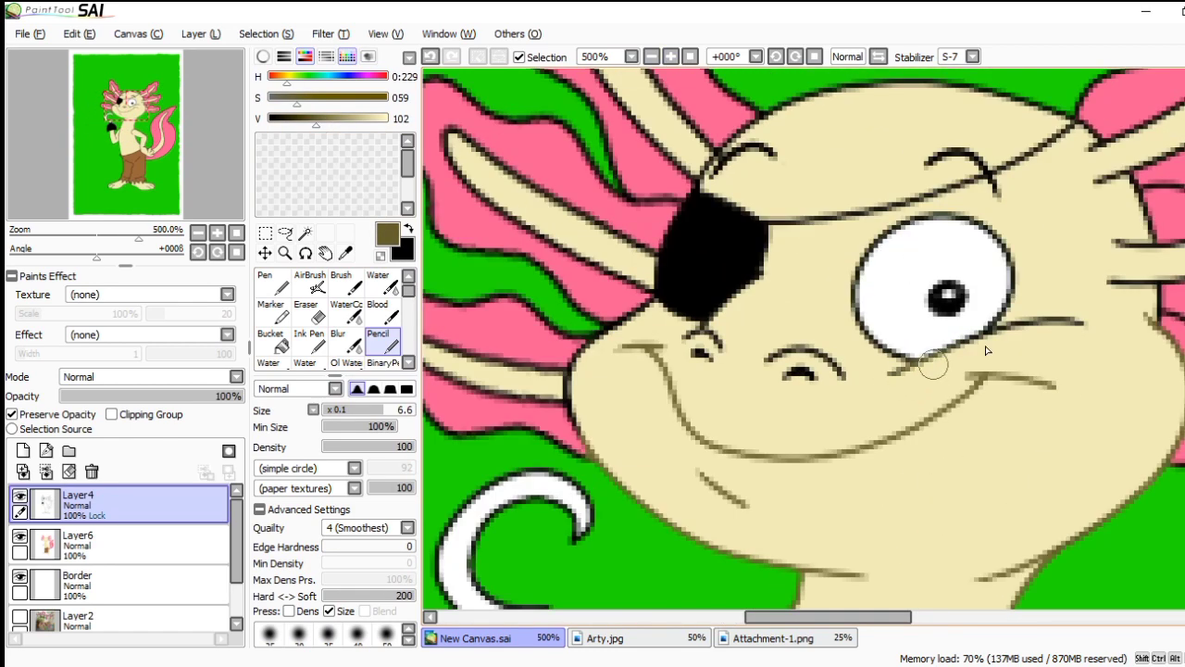
Recolor the nostrils and the eyepatch-side gill stalk outlines with the dark skin shade (V 102)
scroll(599, 373, "up", 2)
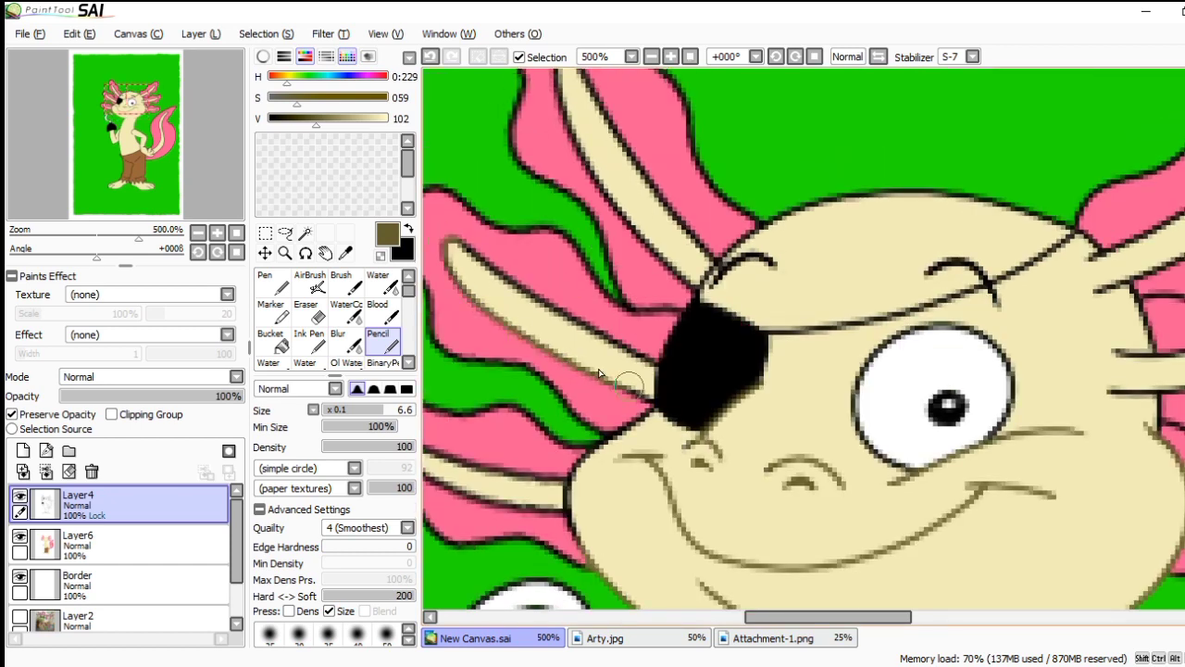
scroll(570, 483, "down", 2)
scroll(683, 391, "up", 2)
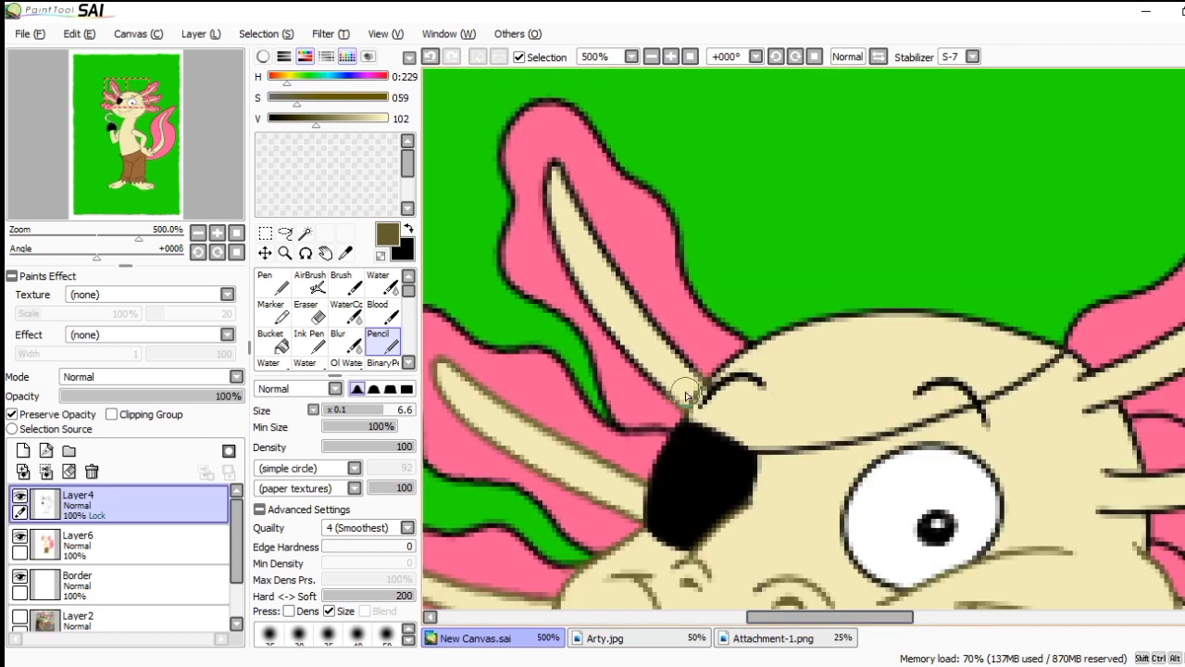
scroll(590, 373, "up", 3)
Recolor the top of the head and the open-eye-side gill stalk outlines in the dark skin shade, adjusting the Pencil size to 6.0
scroll(842, 474, "right", 3)
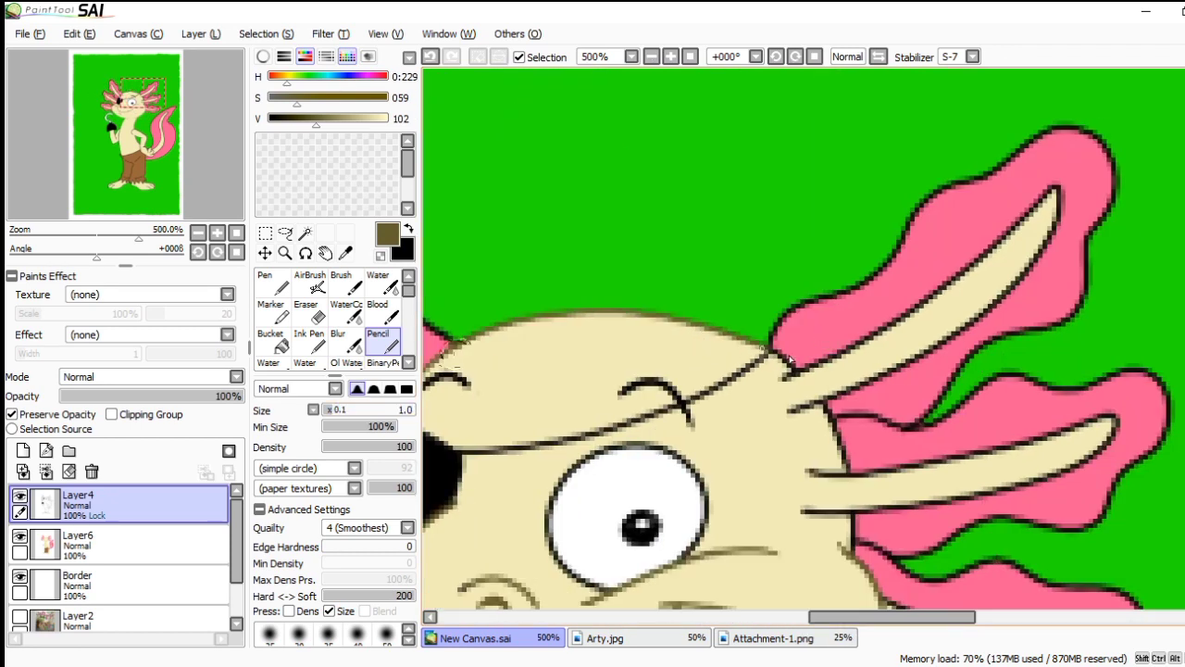
scroll(790, 361, "right", 2)
key("bracketright")
key("bracketright")
key("bracketright")
key("bracketright")
key("bracketright")
key("ctrl+z")
key("ctrl+z")
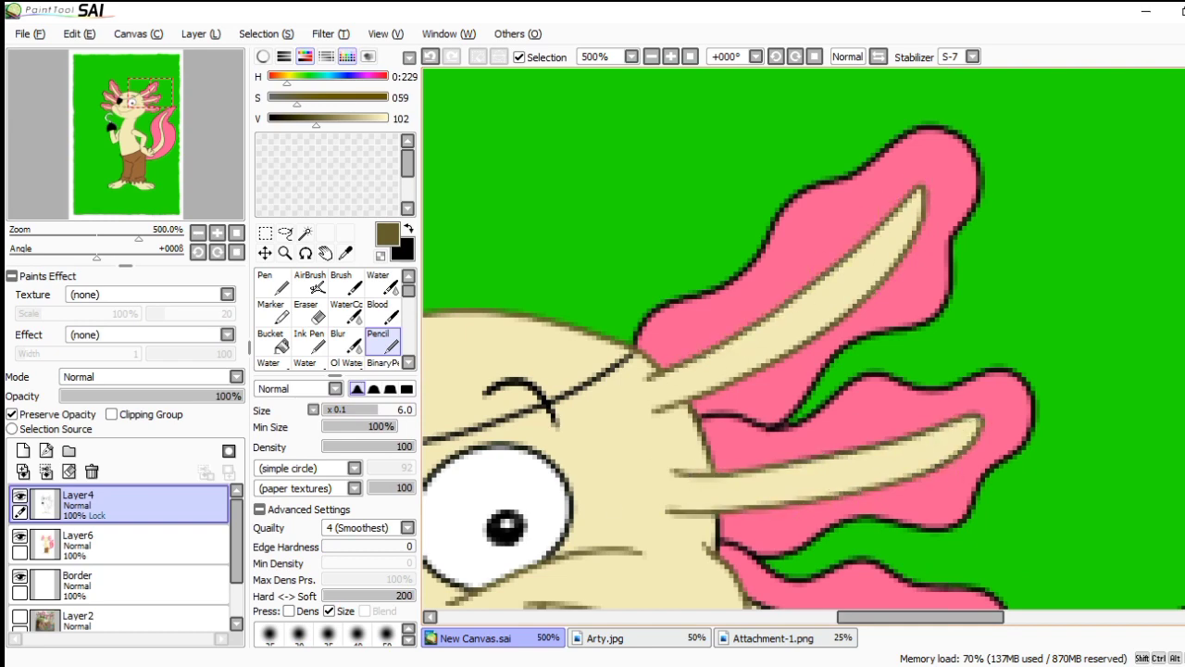
Recolor the outlines of the torso, hook arm and bent arm's shoulder with the dark skin shade at Pencil size 6.0
scroll(933, 446, "down", 3)
scroll(853, 277, "down", 3)
scroll(853, 238, "up", 3)
scroll(854, 238, "down", 5)
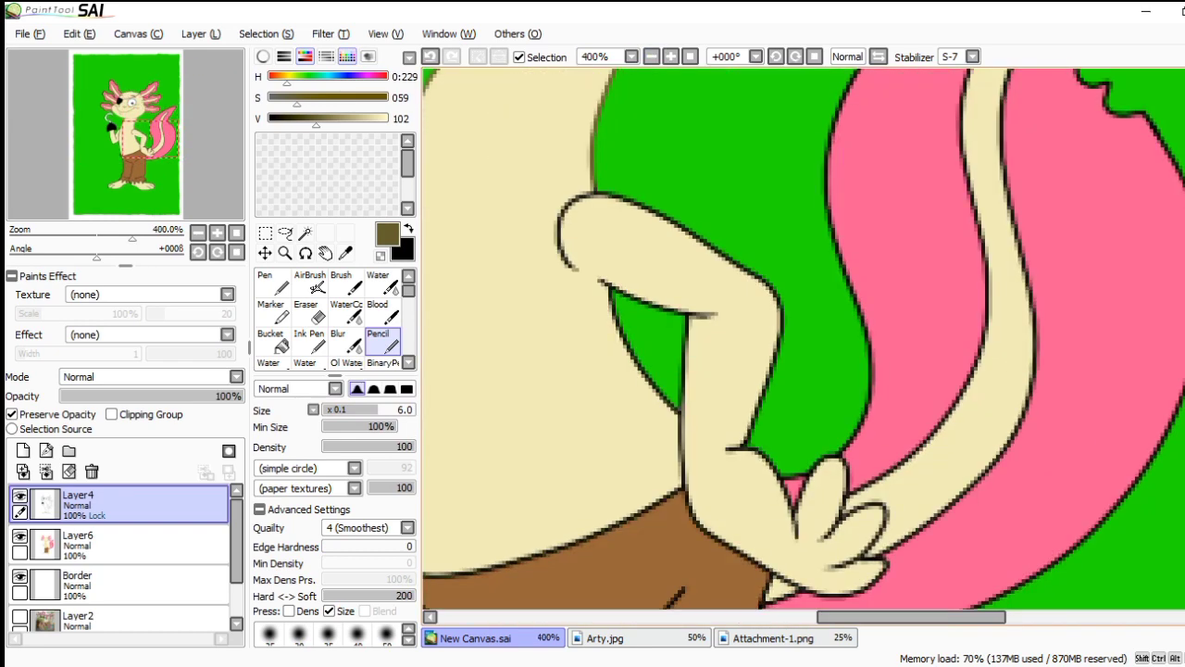
scroll(599, 371, "left", 2)
scroll(760, 547, "right", 3)
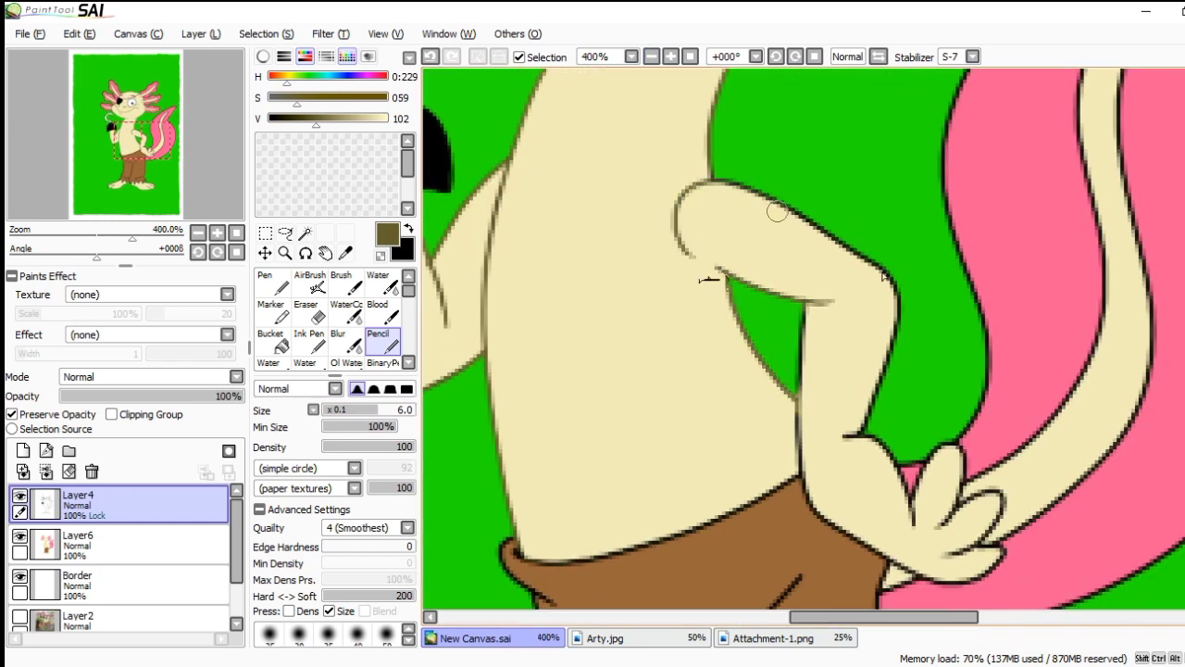
Recolor the outlines of the bent arm, the hand on the hip and the inner tail with the dark skin shade
scroll(800, 464, "down", 2)
scroll(800, 464, "right", 2)
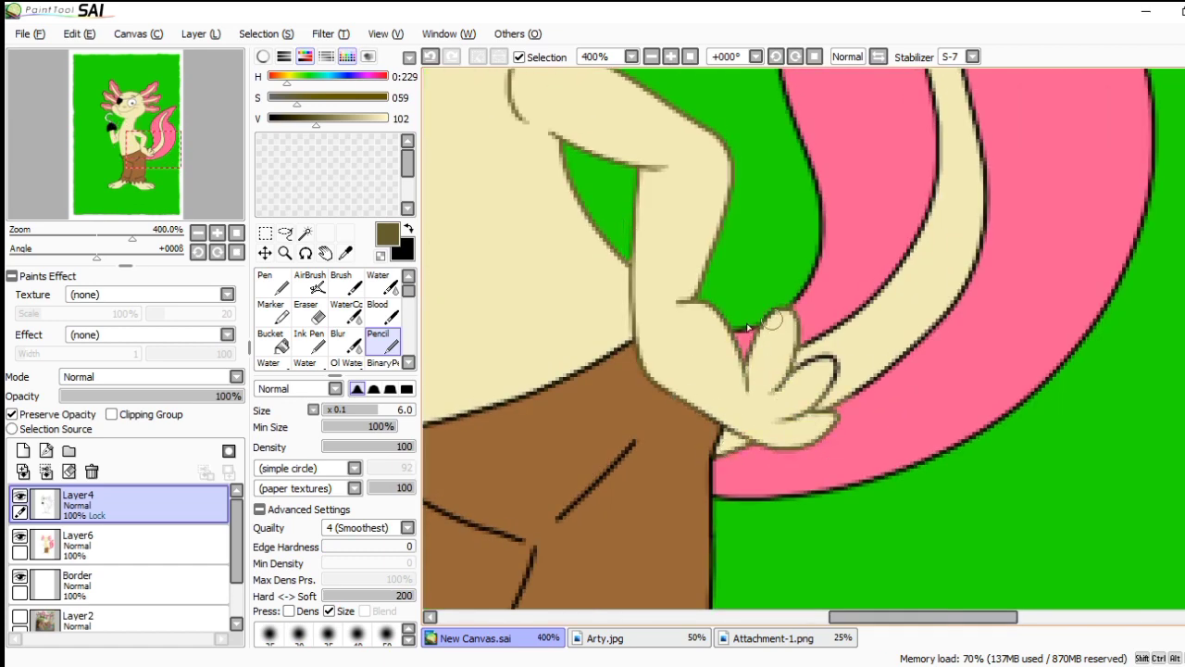
scroll(815, 491, "down", 2)
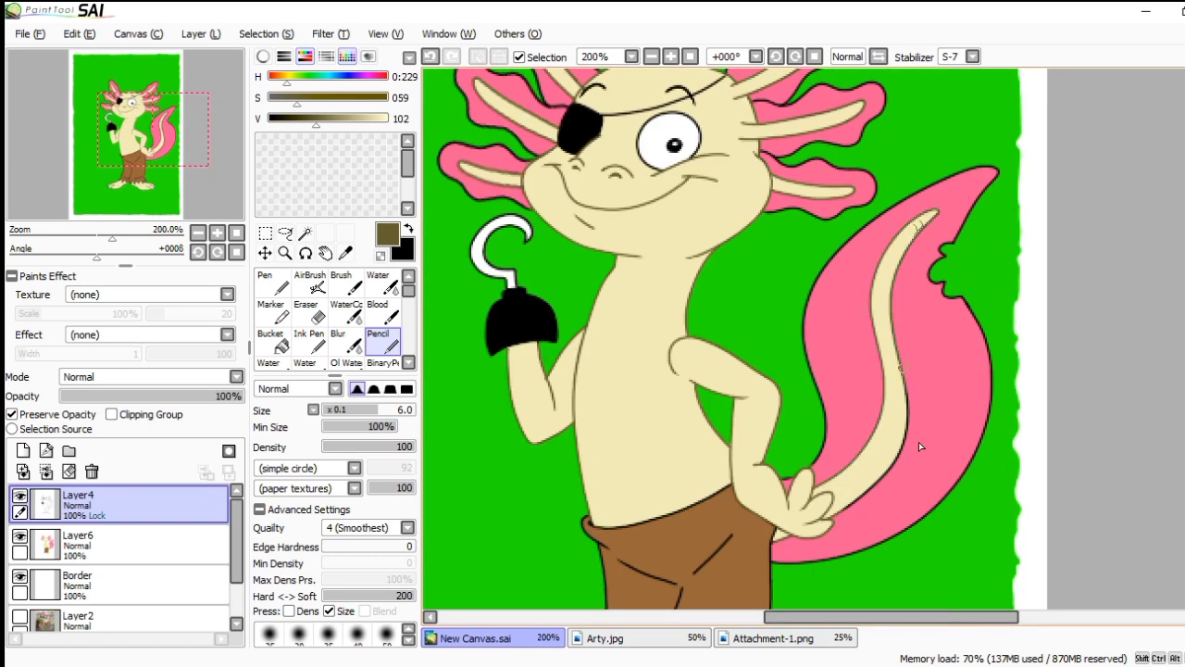
scroll(953, 199, "up", 2)
Sample the pink, darken it to V 160 and recolor the eyepatch-side gill fringe outlines with the Pencil
left_click(531, 349, "alt")
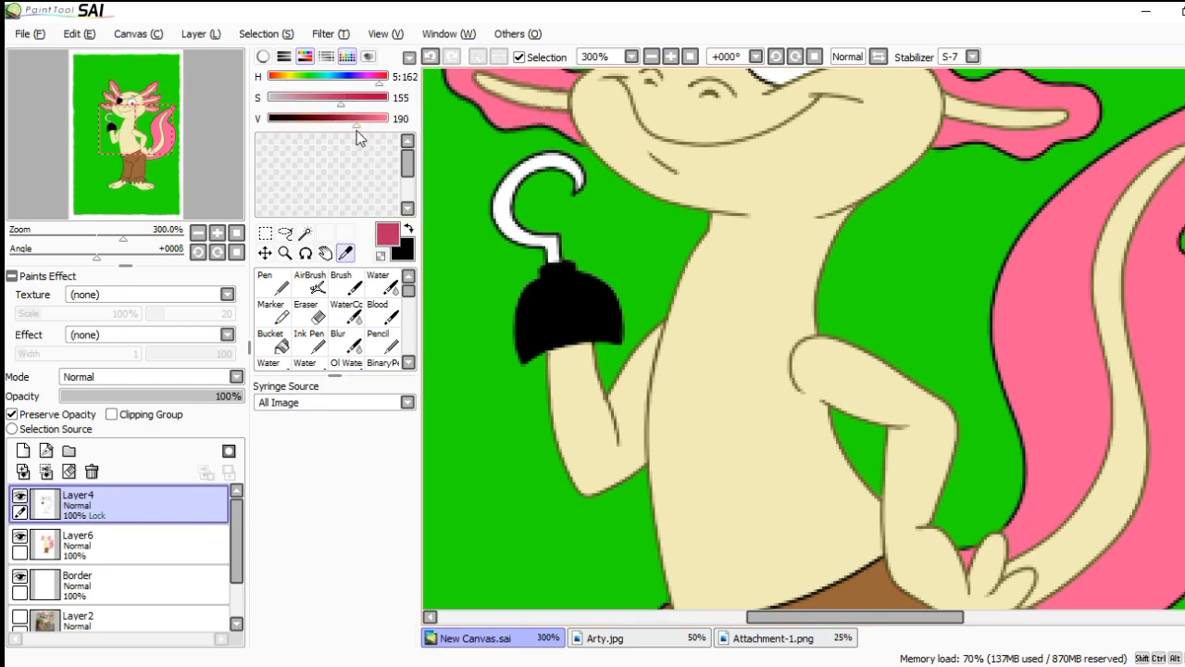
scroll(531, 349, "up", 2)
scroll(517, 260, "up", 1)
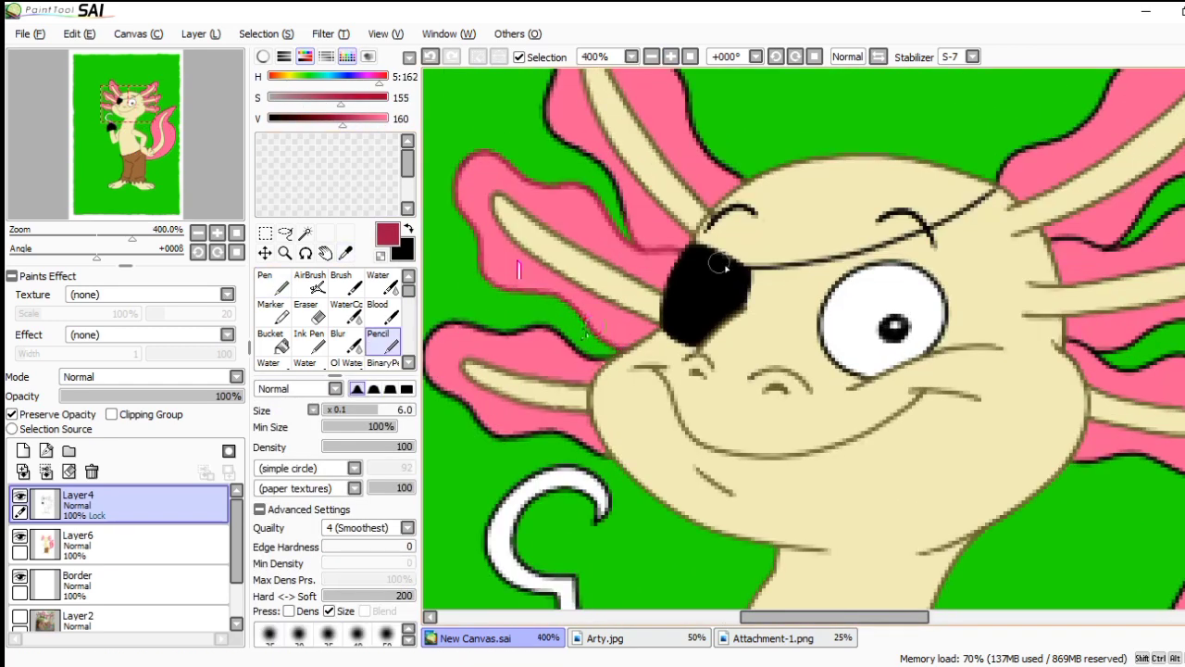
scroll(611, 449, "up", 1)
scroll(500, 510, "left", 2)
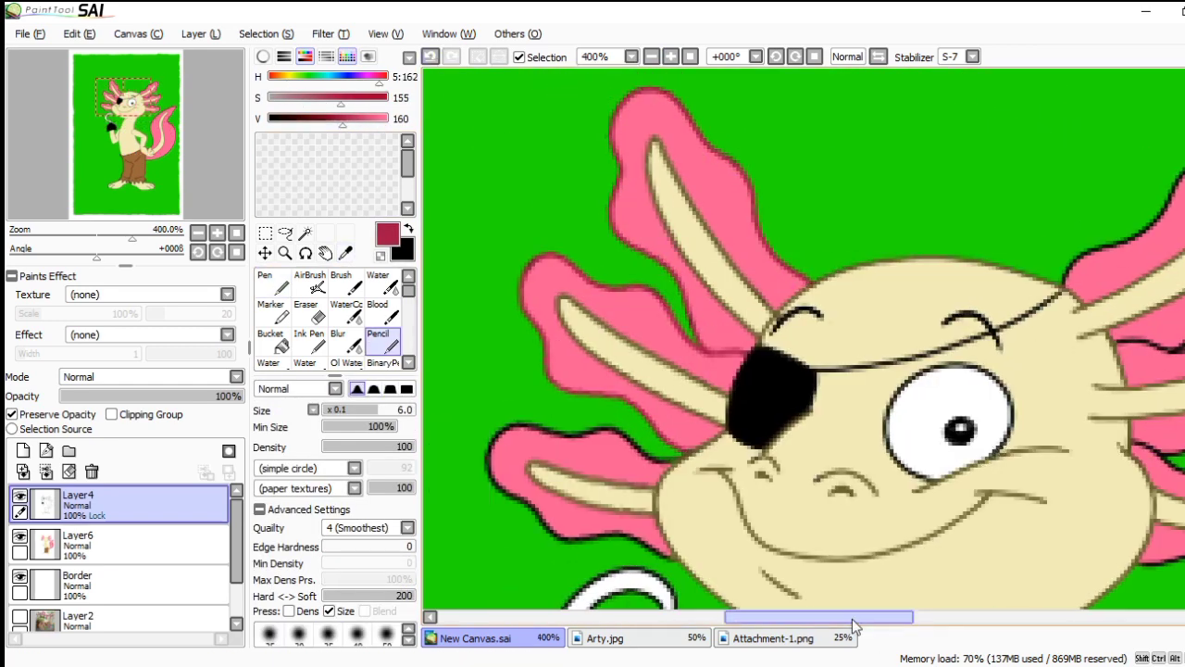
Recolor the open-eye-side gill fringe outlines in dark pink, using Pencil sizes 3.5 and 7.4
scroll(774, 199, "down", 2)
scroll(774, 199, "right", 8)
key("bracketleft")
key("bracketleft")
key("bracketleft")
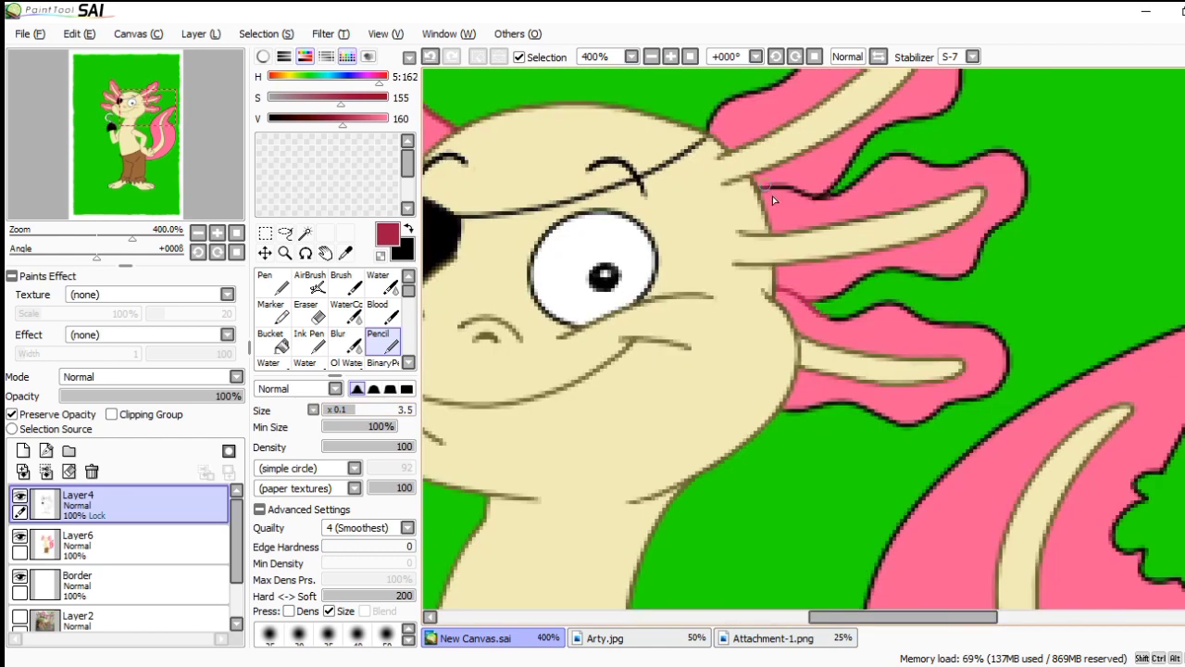
scroll(851, 478, "up", 2)
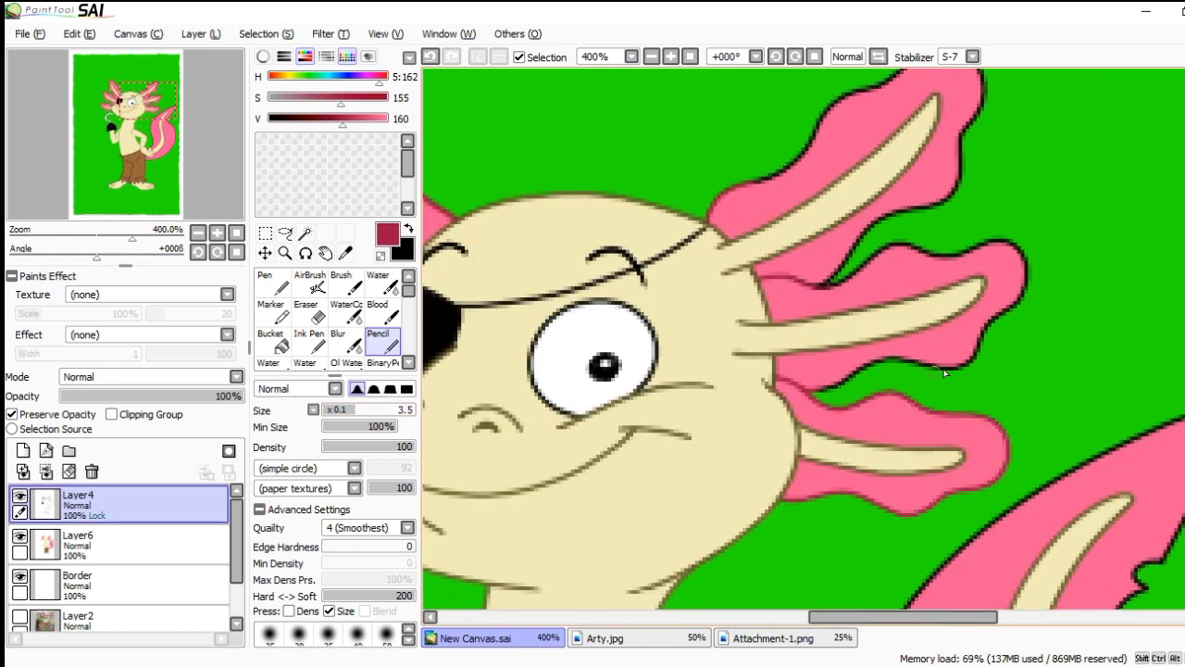
scroll(944, 373, "up", 1)
left_click_drag(963, 310, 1017, 298)
scroll(993, 183, "up", 2)
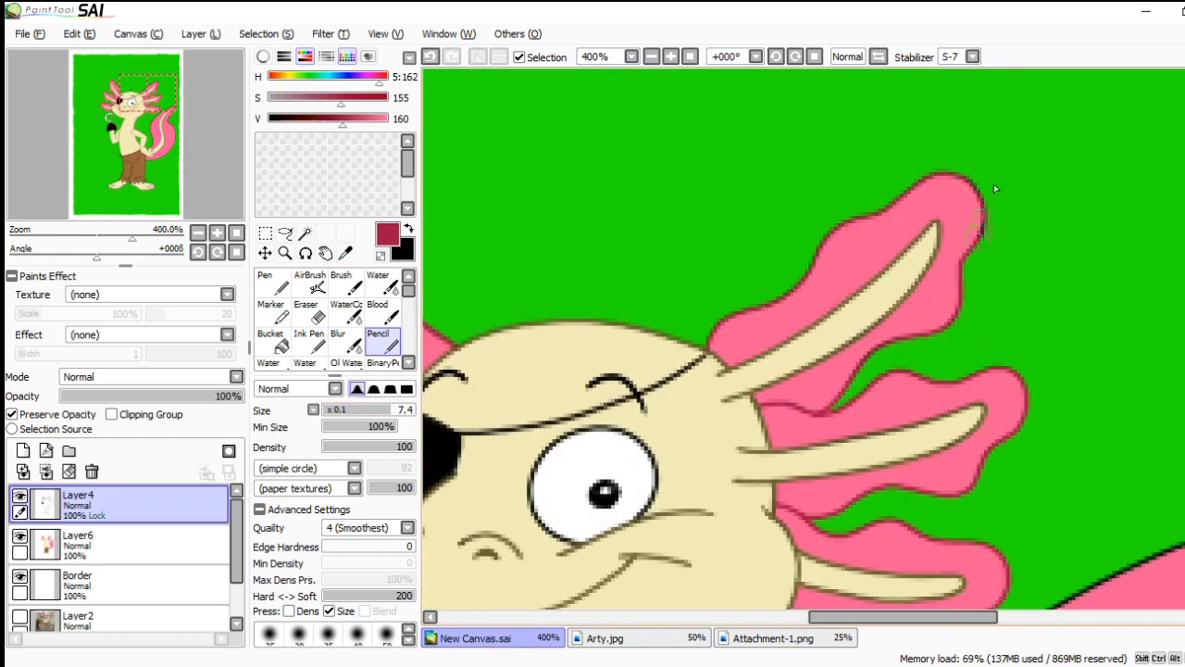
Recolor the outer tail outline in dark pink, finishing the part beside the hand at Pencil size 1.9
key("Home")
scroll(849, 198, "up", 3)
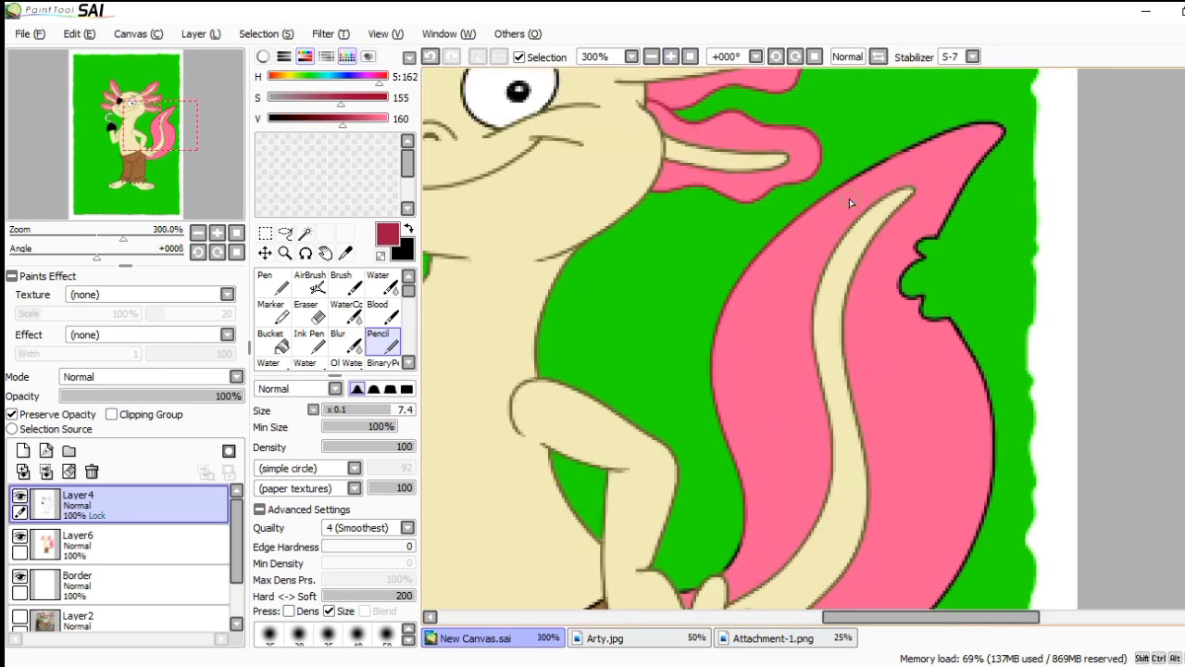
left_click_drag(949, 421, 994, 283)
scroll(994, 282, "up", 1)
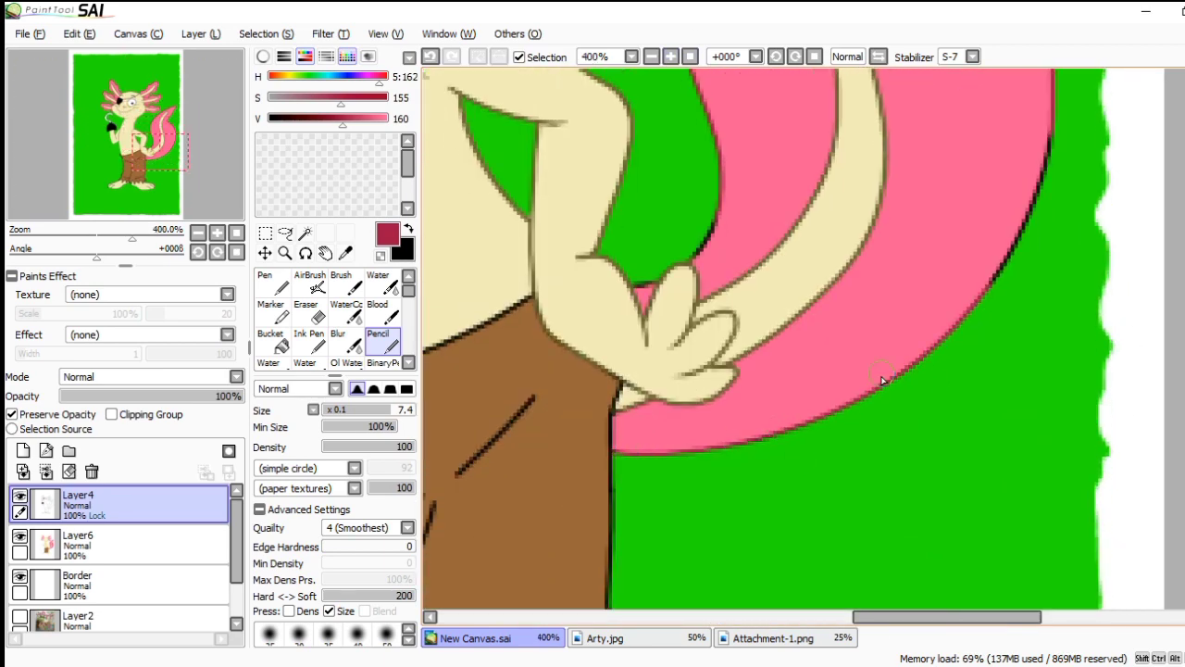
scroll(882, 380, "up", 2)
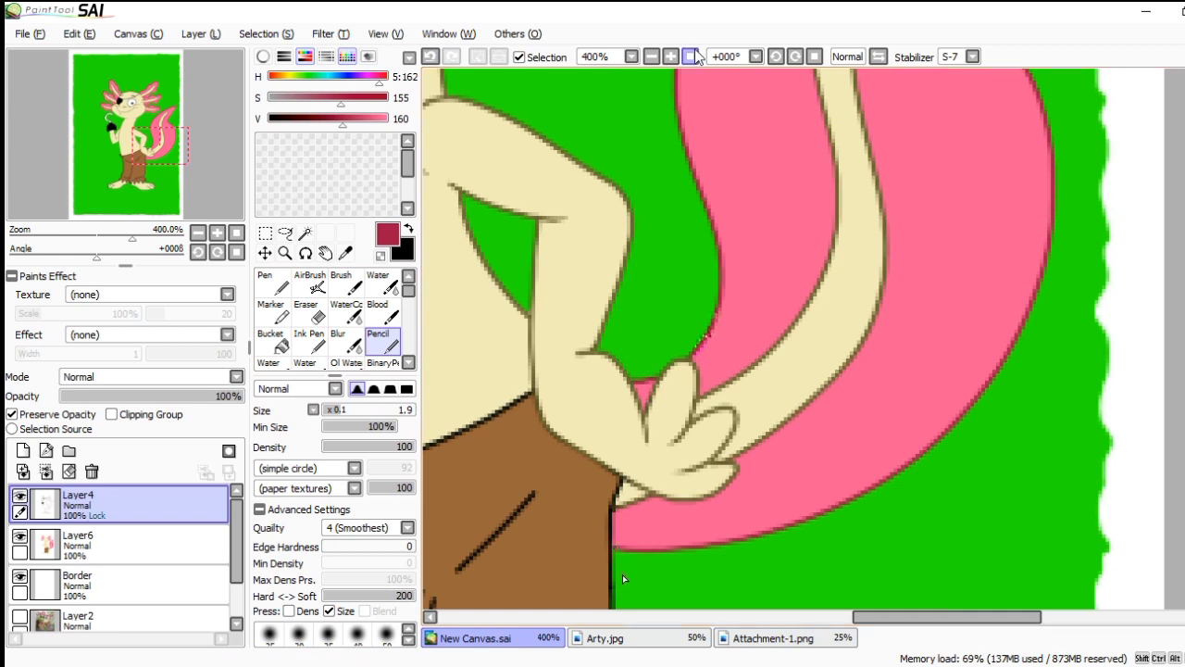
Sample the trousers' brown, darken it to V 76 and recolor the trouser outlines, folds and ragged hems at Pencil size 10.0
scroll(622, 574, "down", 3)
left_click_drag(352, 409, 389, 409)
left_click(815, 519, "alt")
scroll(815, 371, "down", 1)
scroll(830, 583, "up", 3)
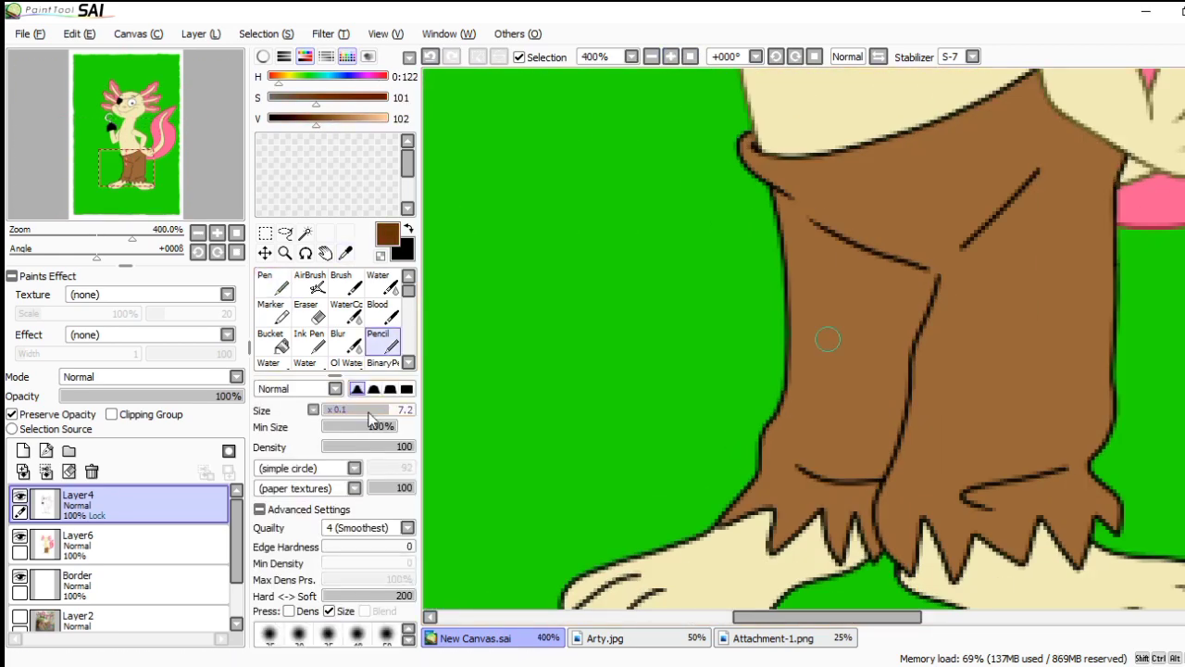
scroll(787, 171, "right", 2)
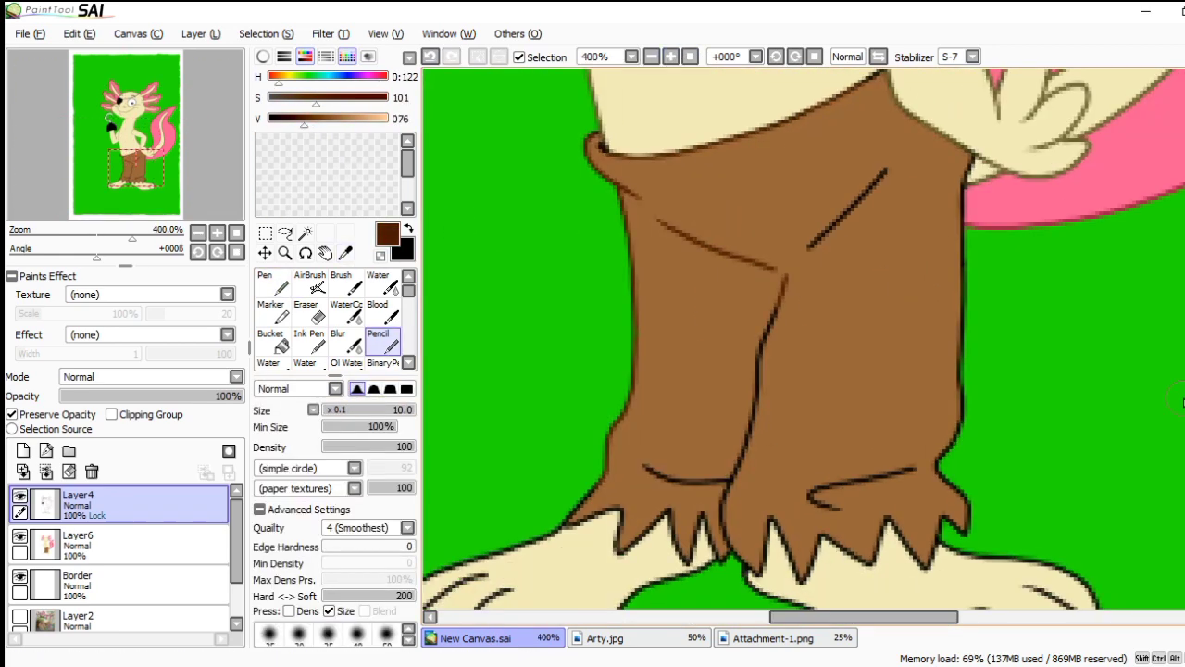
scroll(827, 278, "down", 2)
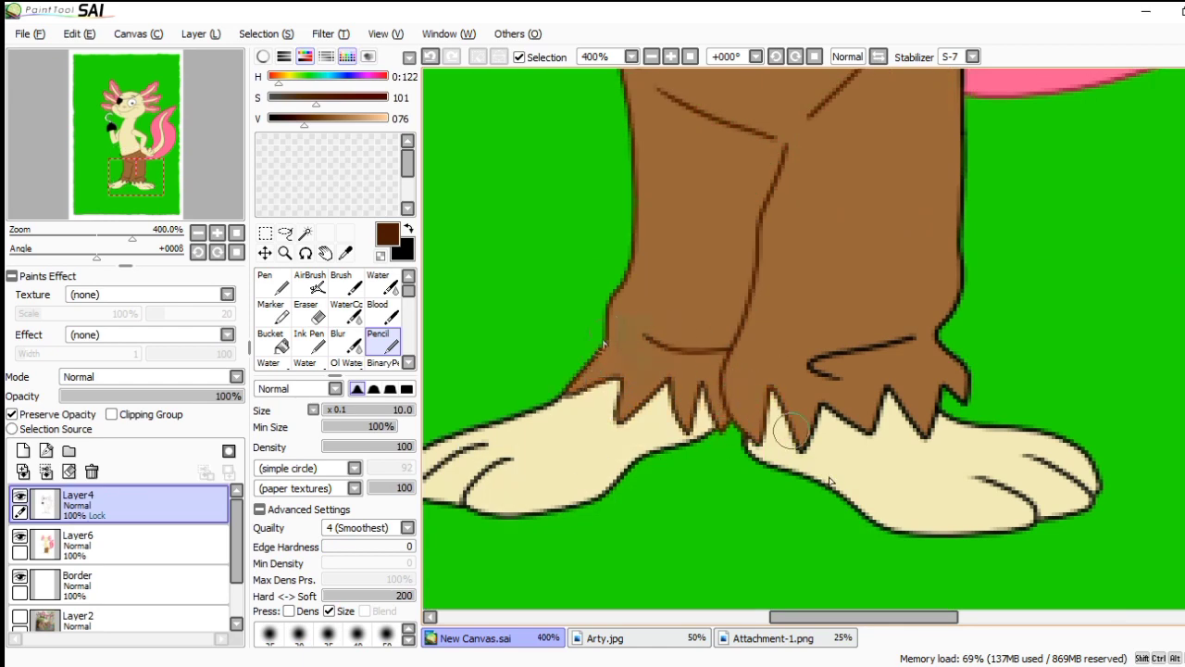
scroll(972, 379, "up", 2)
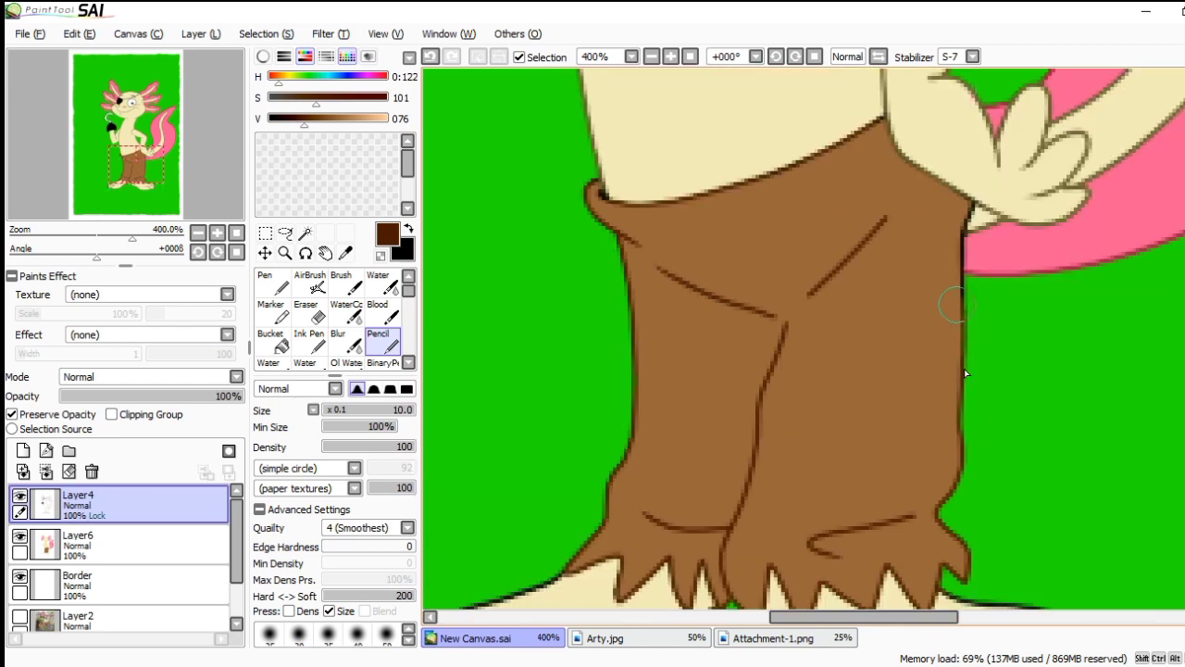
Sample the cream skin color, darken it to V 128 and recolor the feet outlines at Pencil size 7.1
left_click(726, 224, "alt")
scroll(787, 324, "down", 3)
left_click_drag(310, 127, 334, 129)
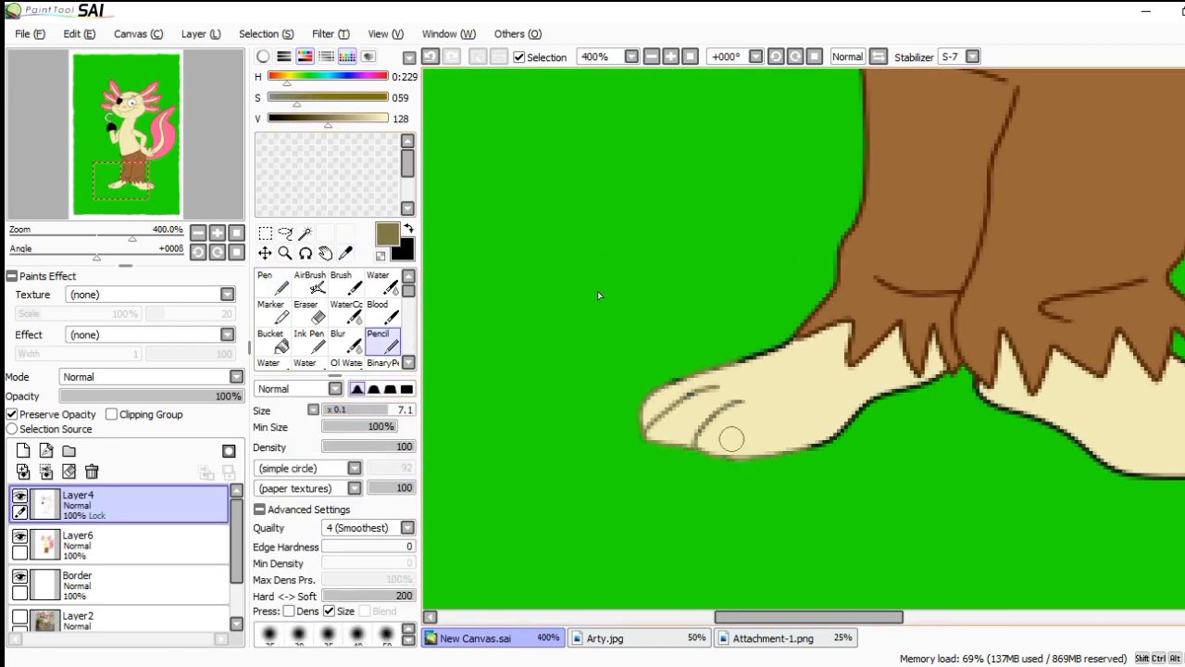
scroll(829, 434, "up", 1)
left_click_drag(950, 480, 764, 582)
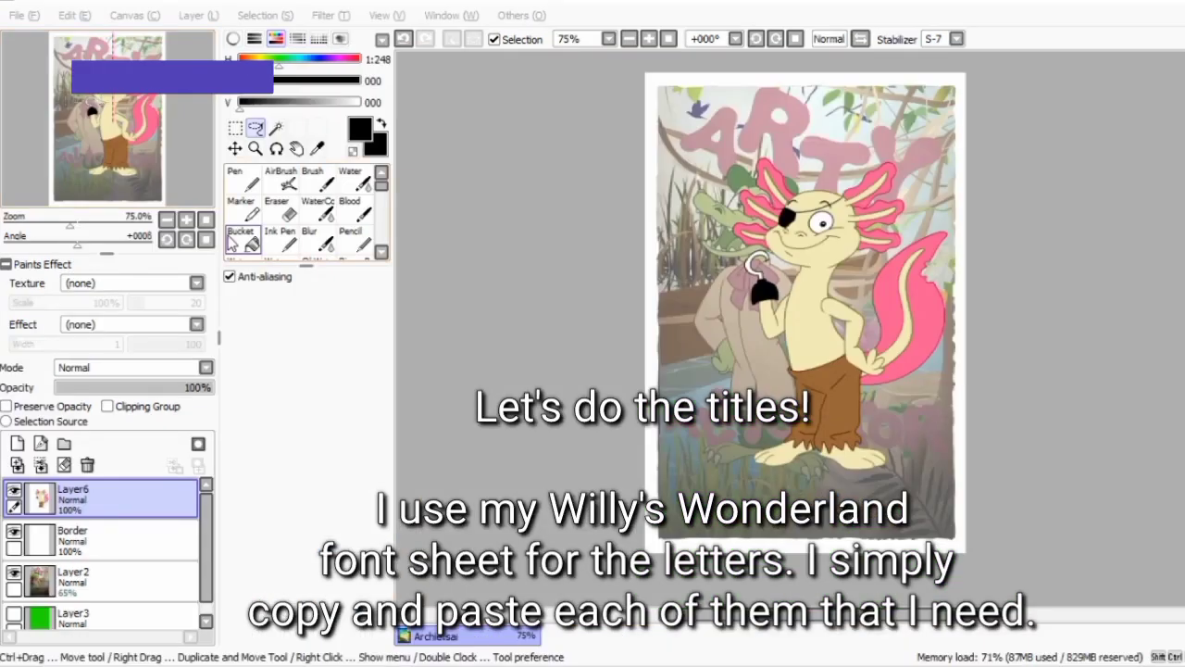
Open the font sheet WillysFont.png from the Desktop folder
left_click(15, 14)
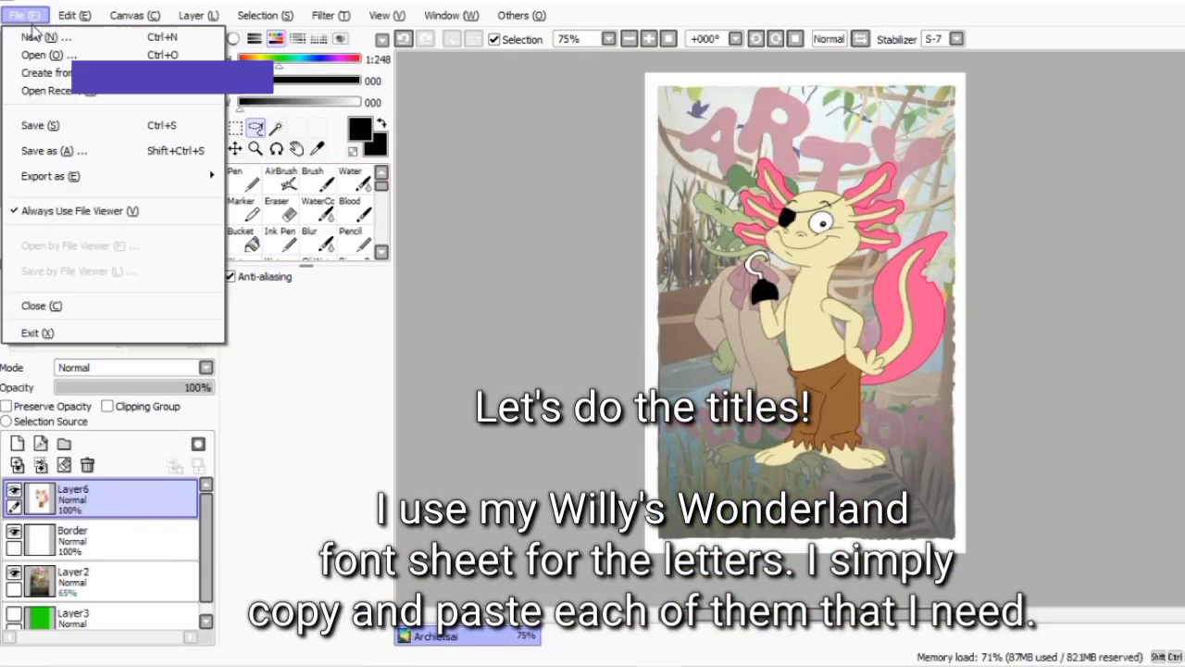
left_click(37, 35)
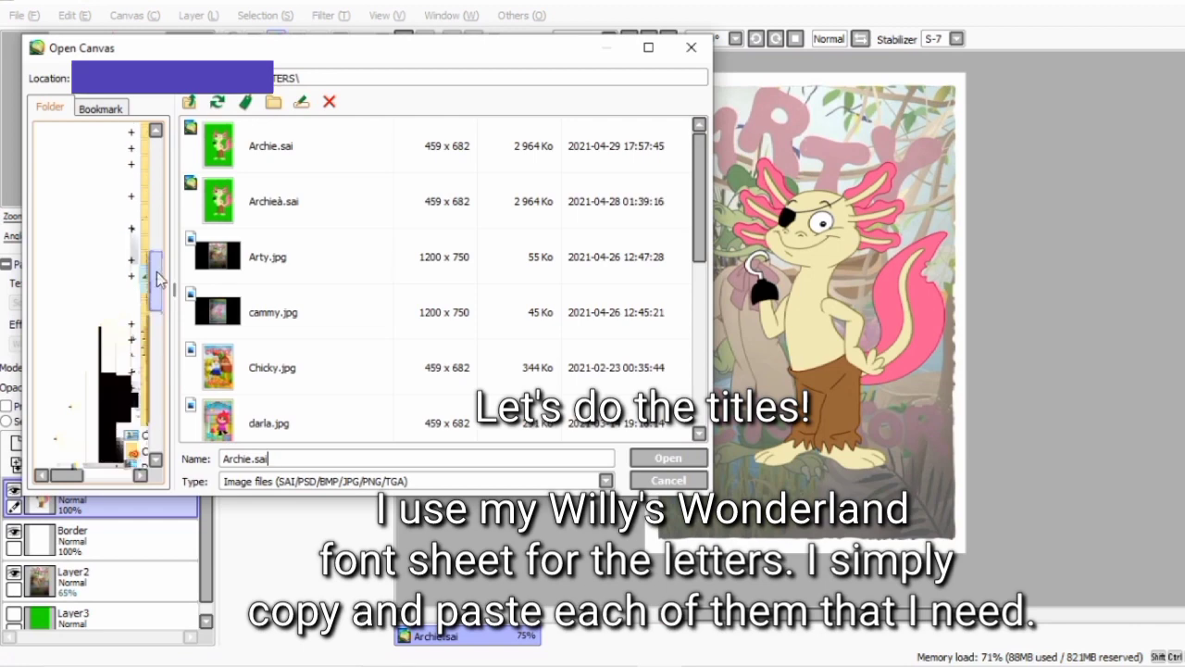
left_click(139, 405)
scroll(651, 231, "down", 10)
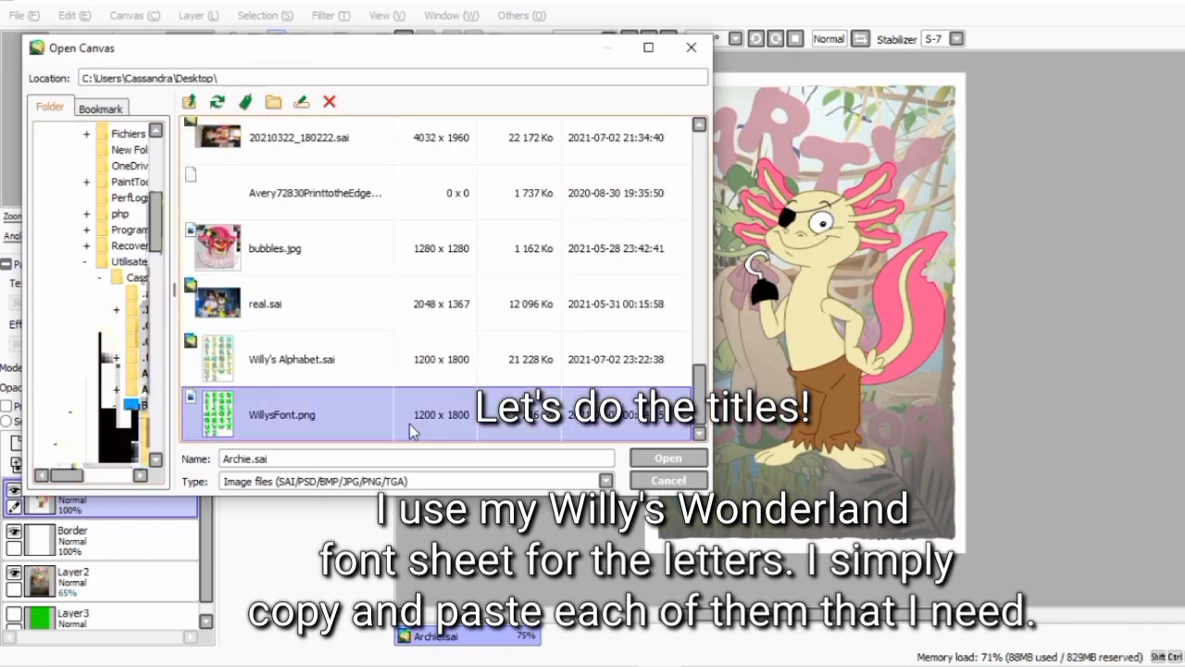
double_click(518, 410)
Copy the reference poster from Layer2 of Archie.sai and paste it into WillysFont.png
left_click(519, 639)
left_click(99, 583)
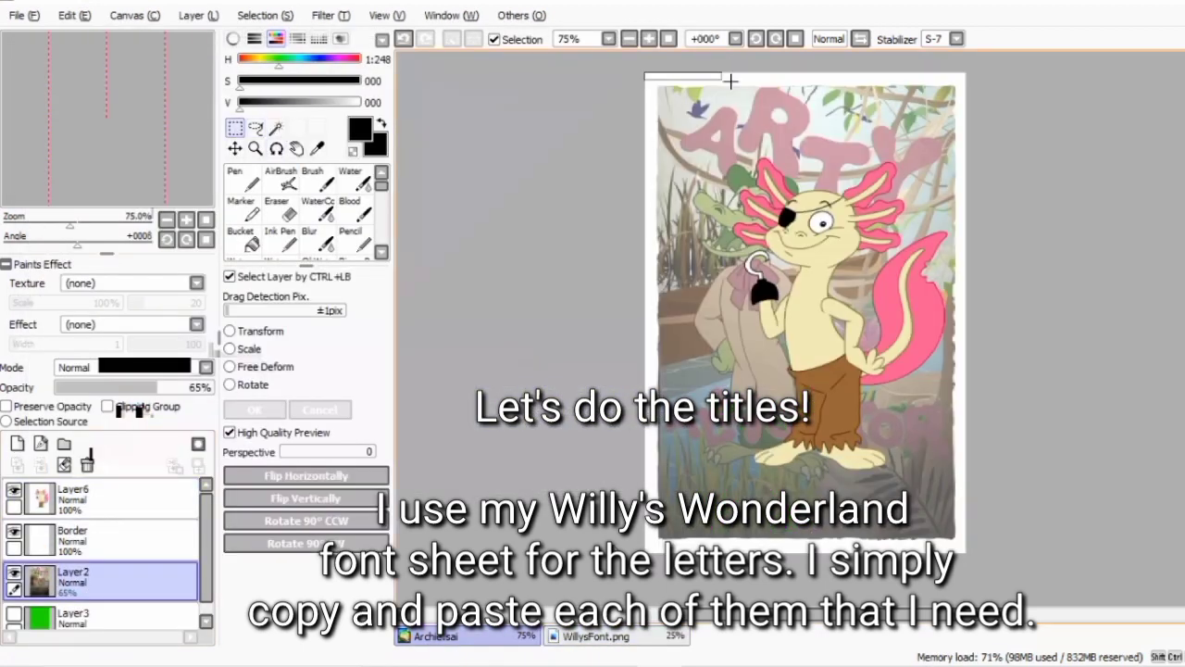
left_click(602, 636)
left_click(74, 14)
left_click(93, 117)
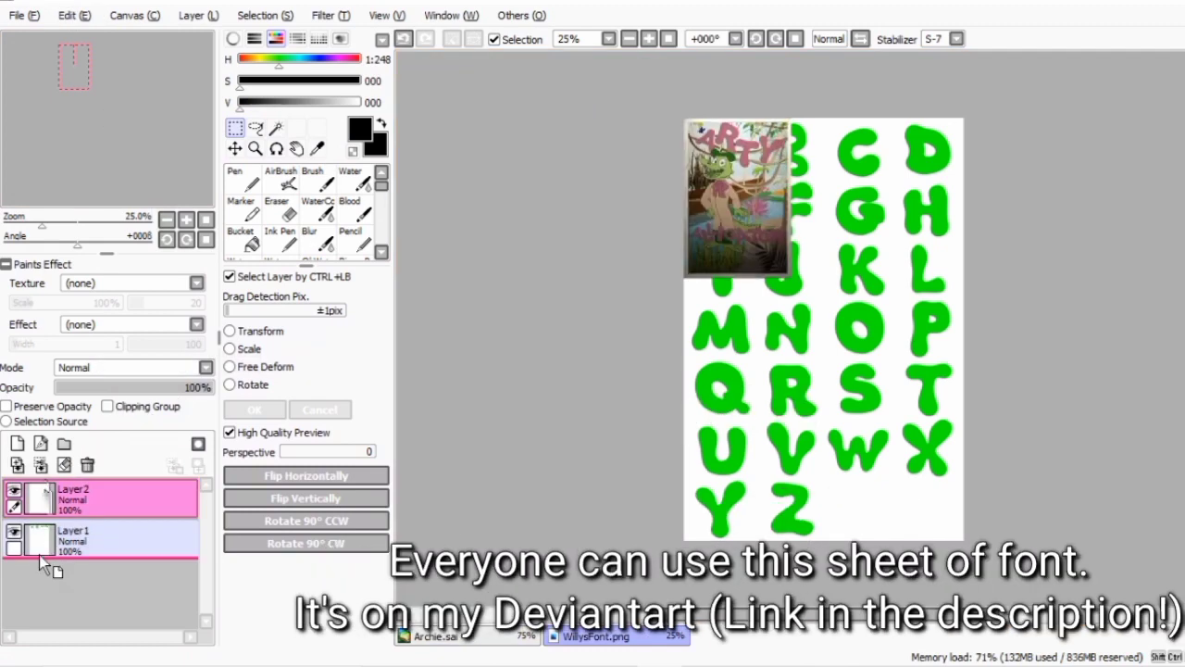
Handwrite the black guide words ARCHIE across the upper part and AXOLOTL along the lower part of the Archie.sai poster
left_click(256, 129)
left_click(431, 636)
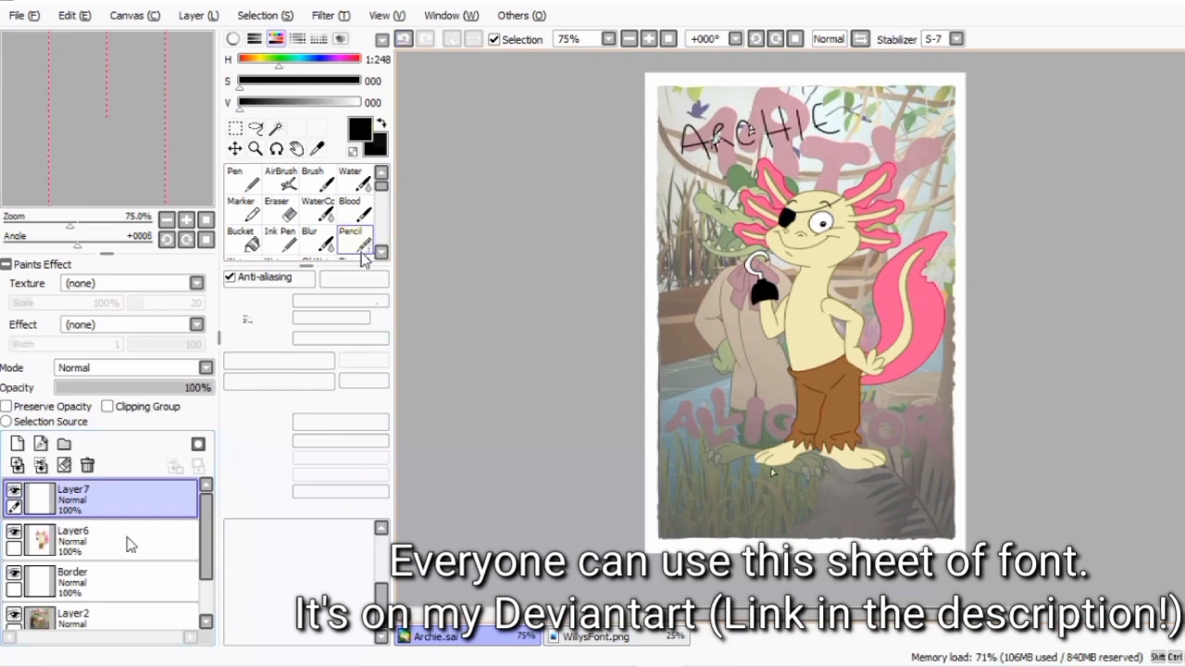
left_click_drag(765, 495, 777, 513)
left_click_drag(794, 502, 791, 504)
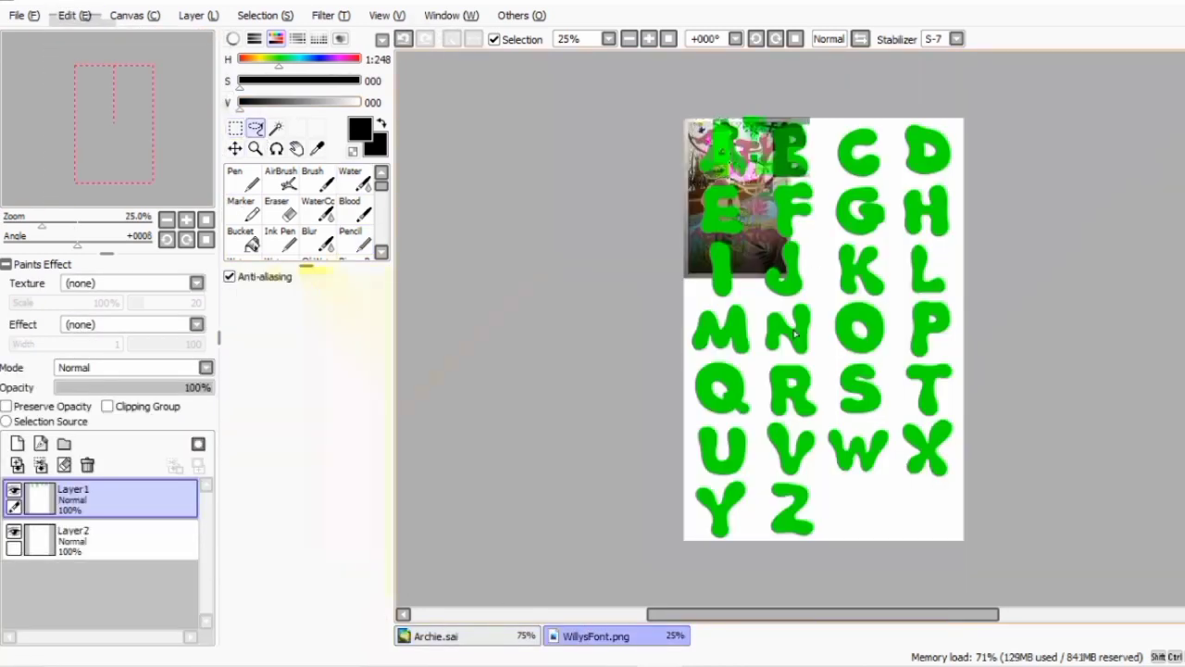
Copy the letter R from the font sheet into Archie.sai, then scale, tilt and place A and R as the title's start
mouse_move(793, 335)
left_mouse_down()
mouse_move(766, 367)
mouse_move(793, 402)
left_mouse_up()
key("alt+e")
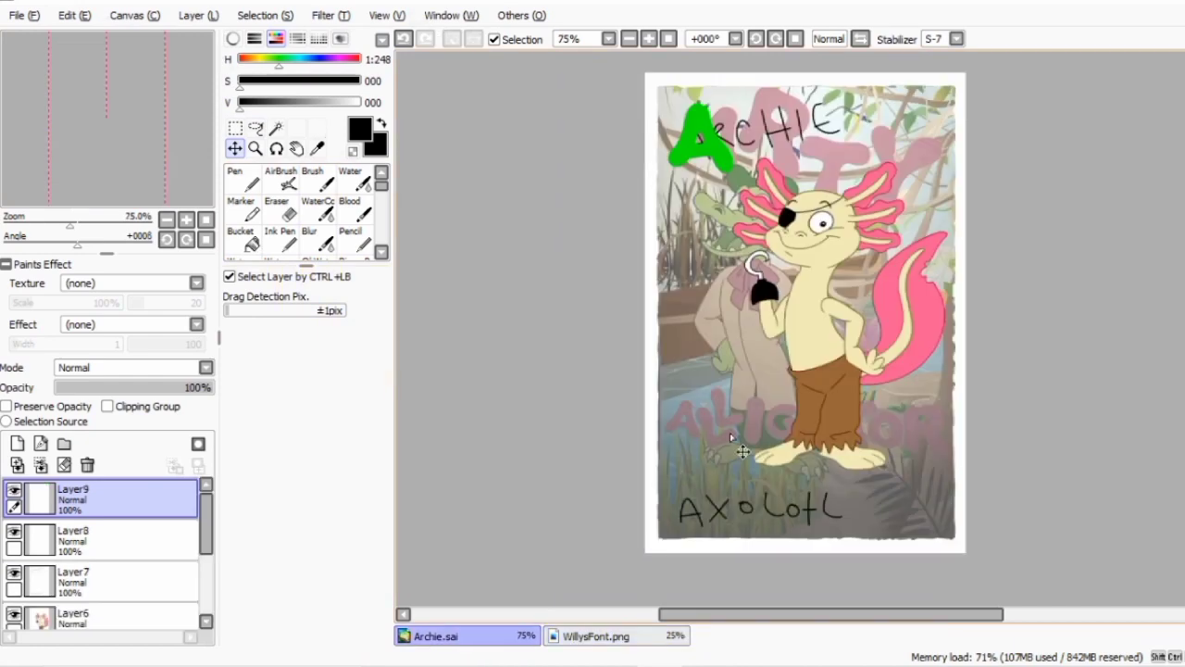
key("ctrl+v")
key("ctrl+t")
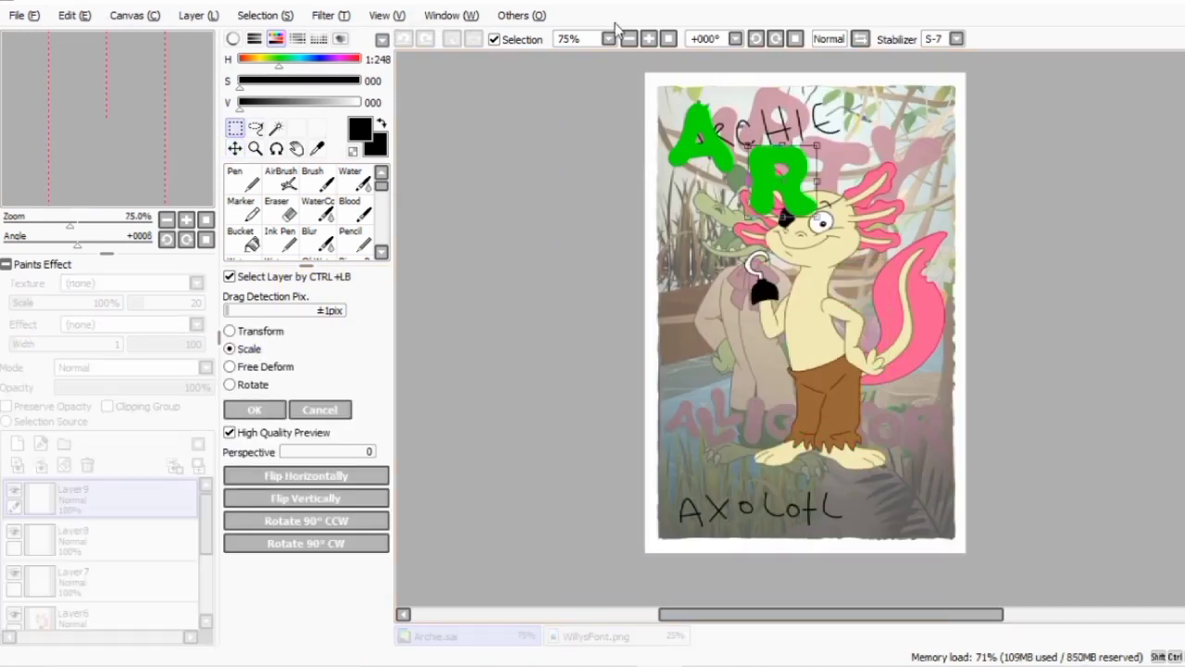
scroll(428, 201, "up", 3)
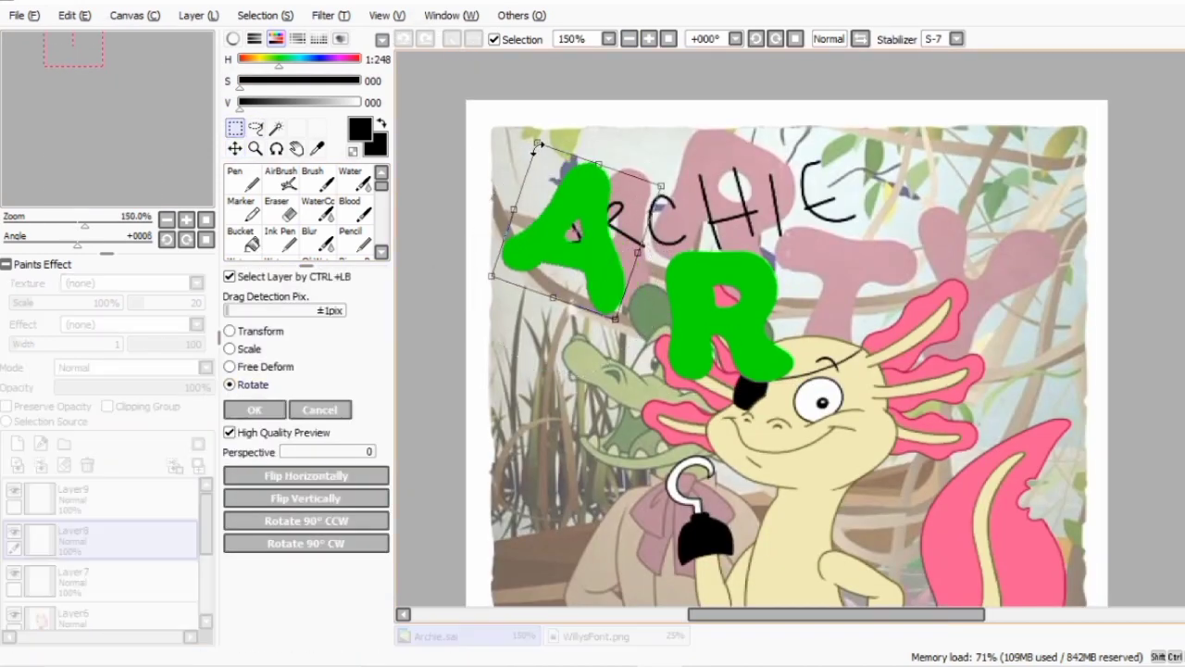
left_click(230, 350)
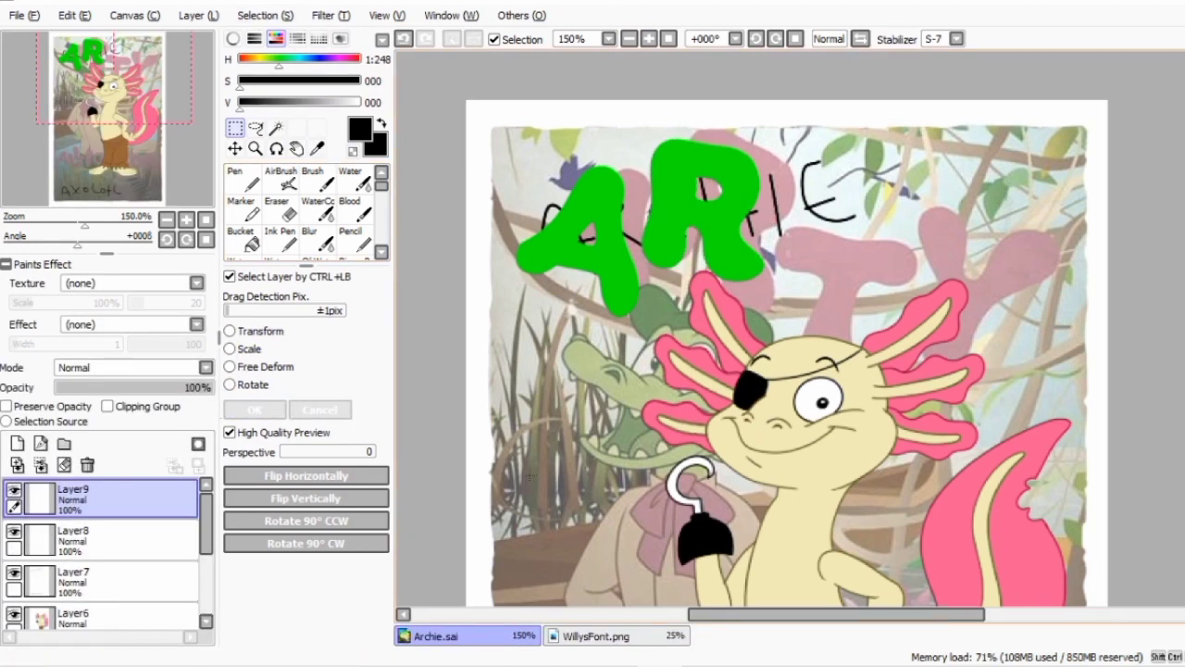
Paste the font sheet's letter C into Archie.sai, scale it down beside the R and merge the letter layers
left_click(593, 635)
left_click(256, 128)
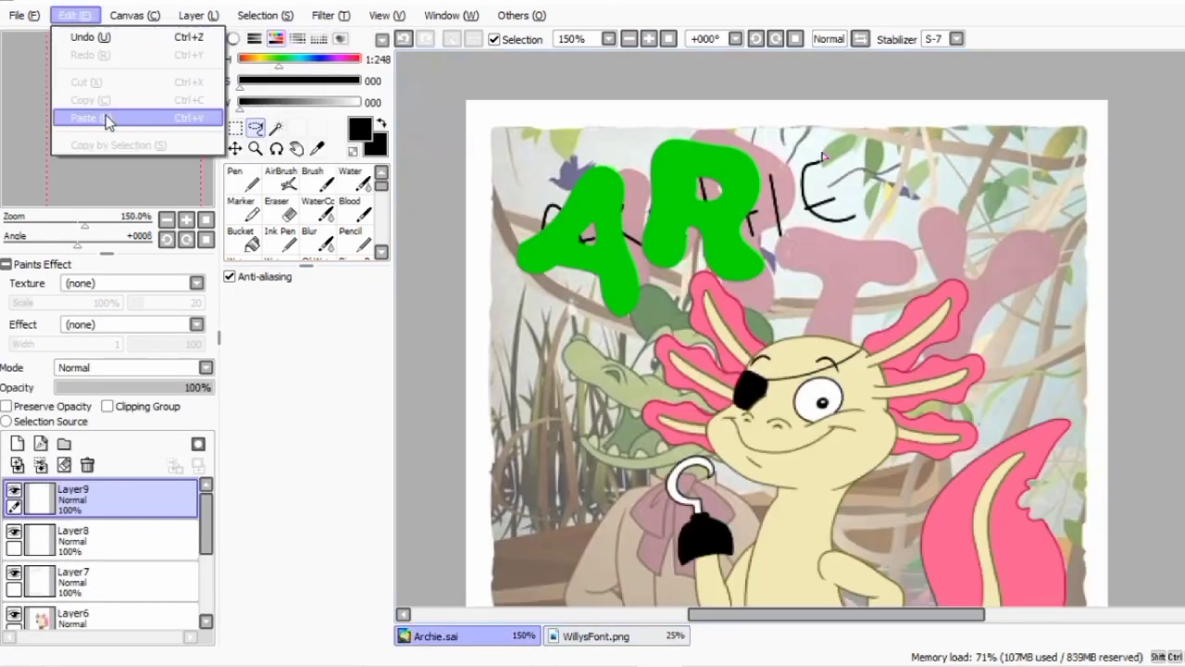
left_click(106, 117)
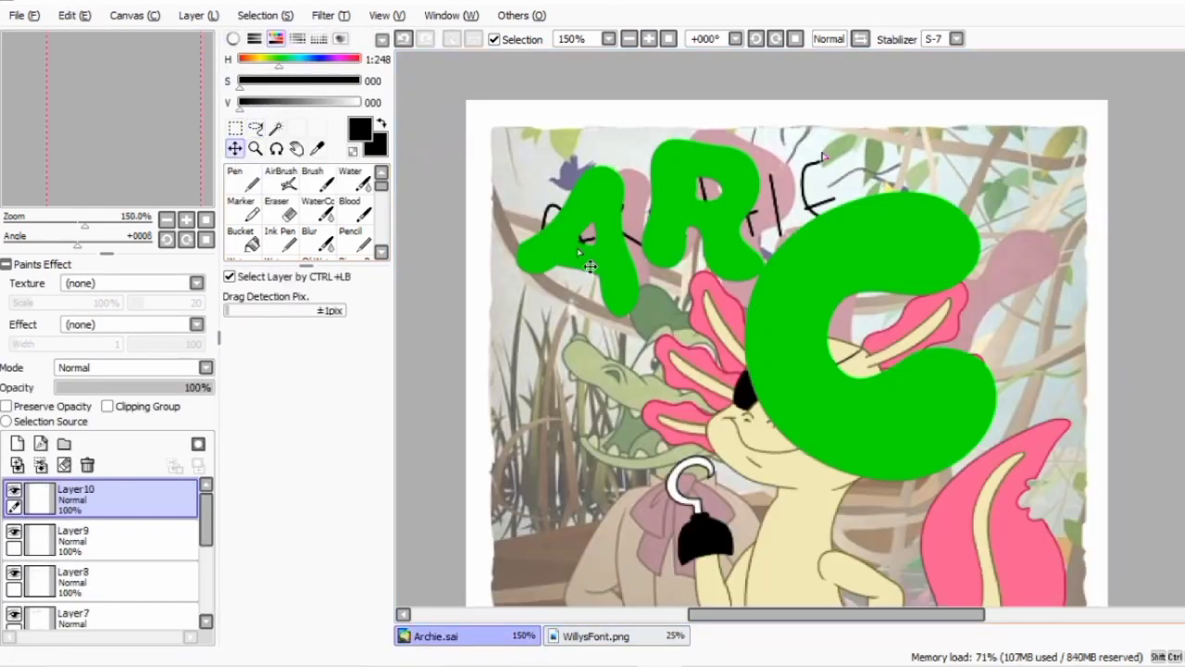
key("ctrl+t")
left_click_drag(774, 171, 798, 161)
left_click(271, 408)
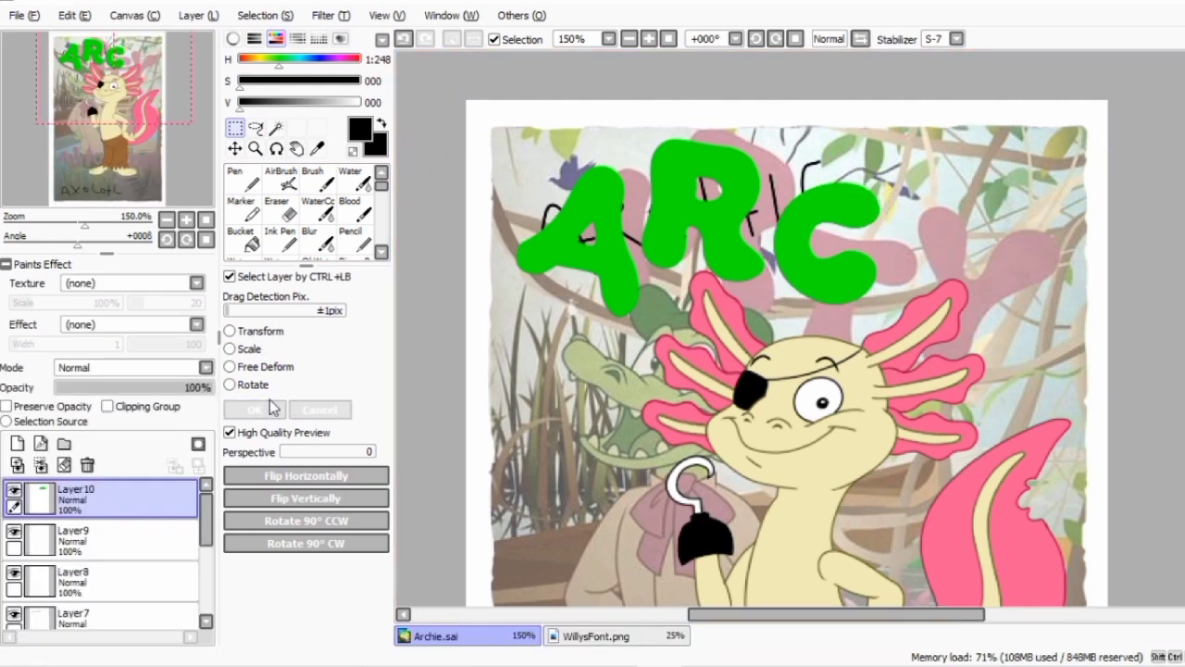
left_click(40, 465)
key("ctrl+t")
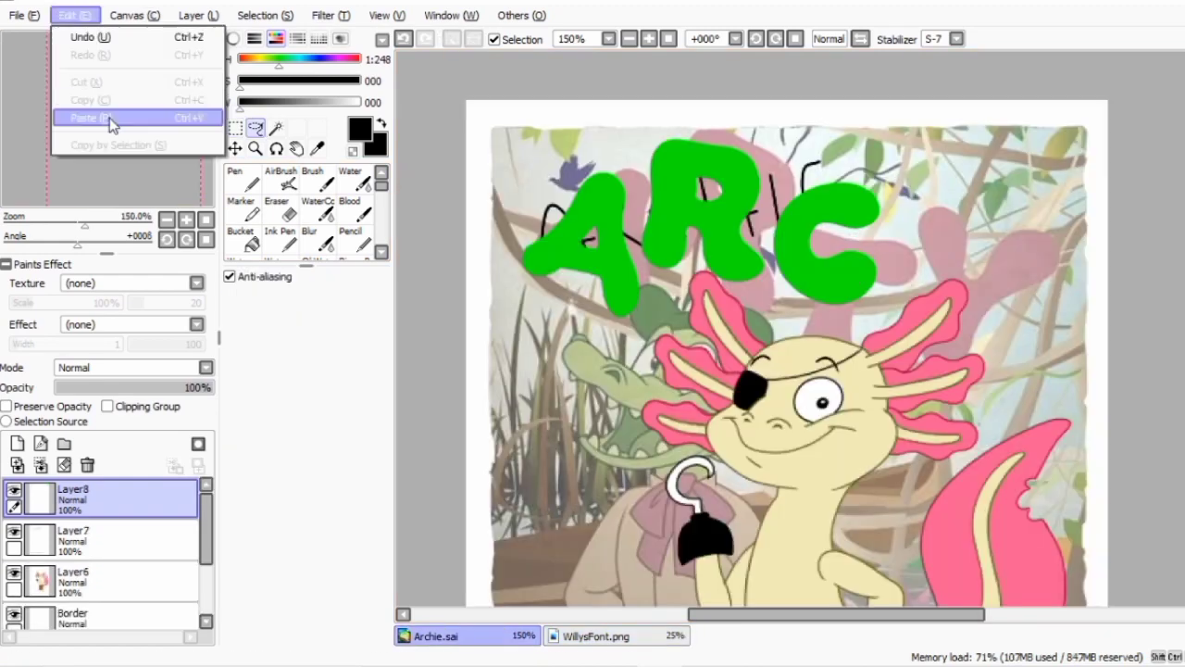
Paste the letter H, scale it down and place it slightly tilted after the C
left_click(111, 121)
key("ctrl+t")
left_click(253, 385)
left_click_drag(834, 426, 930, 233)
left_click(254, 409)
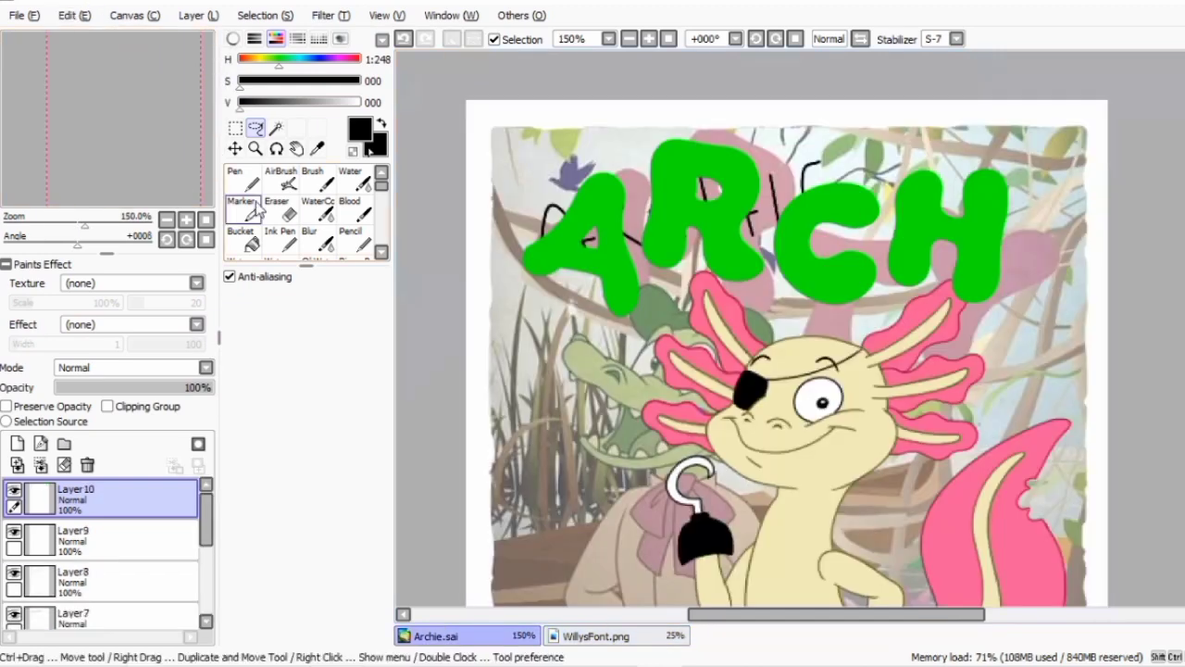
Paste the letter I and place it, slightly tilted, after the H
key("ctrl+v")
key("ctrl+t")
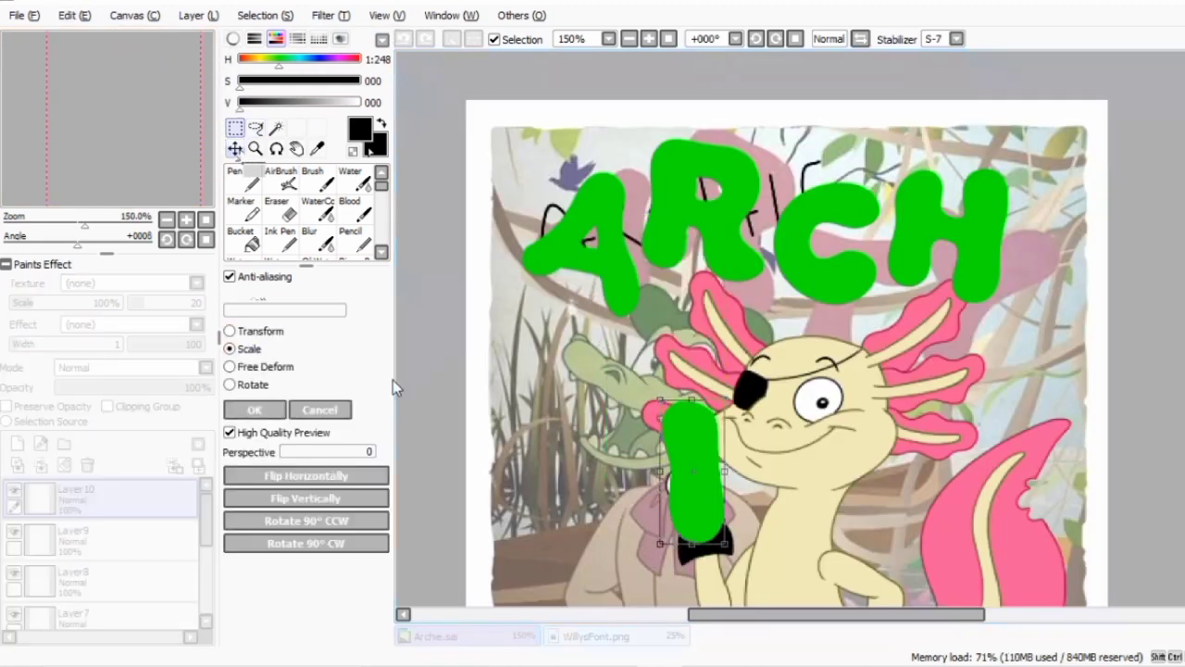
left_click_drag(701, 426, 1045, 278)
left_click(255, 409)
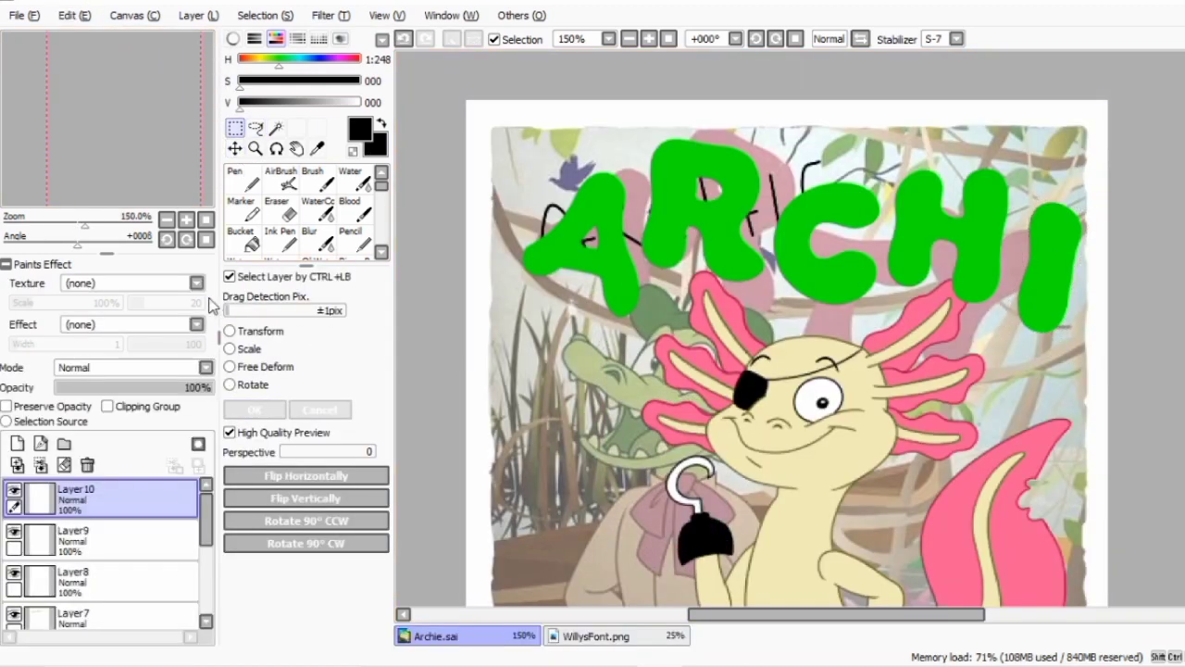
Merge the letter layers into Layer8 and transform ARCHI to leave room for the last letter
key("ctrl+e")
key("ctrl+e")
key("ctrl+t")
left_click_drag(528, 137, 532, 171)
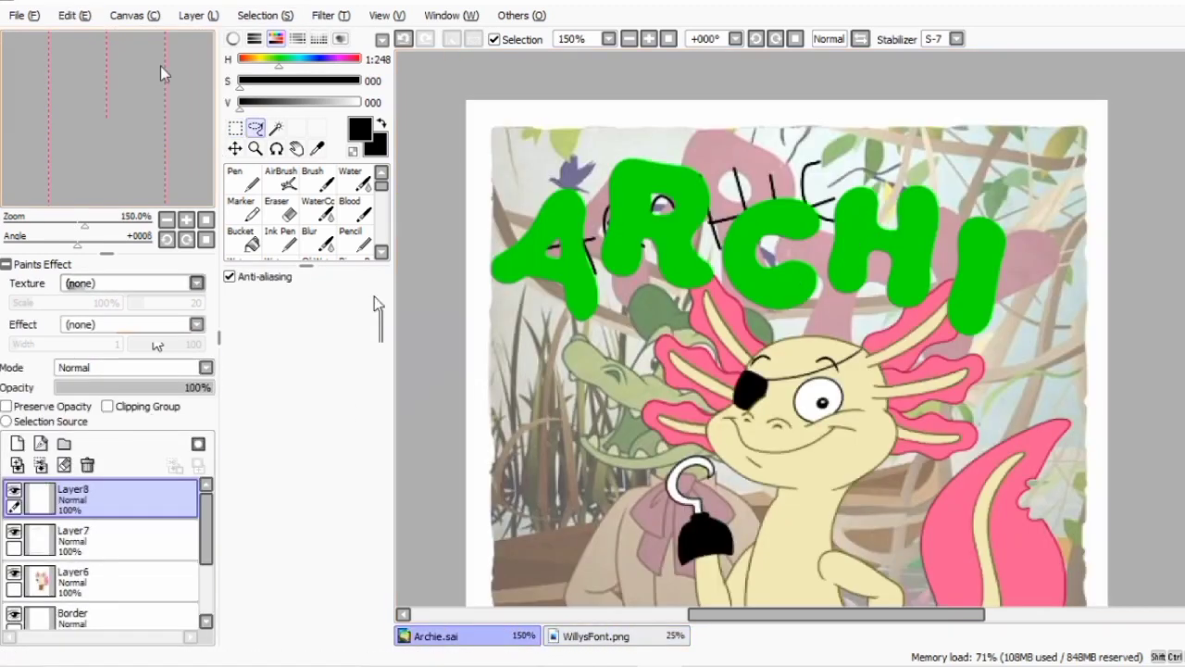
Paste the letter E, scale it down and place it slightly rotated after the I to complete ARCHIE
key("ctrl+v")
key("ctrl+t")
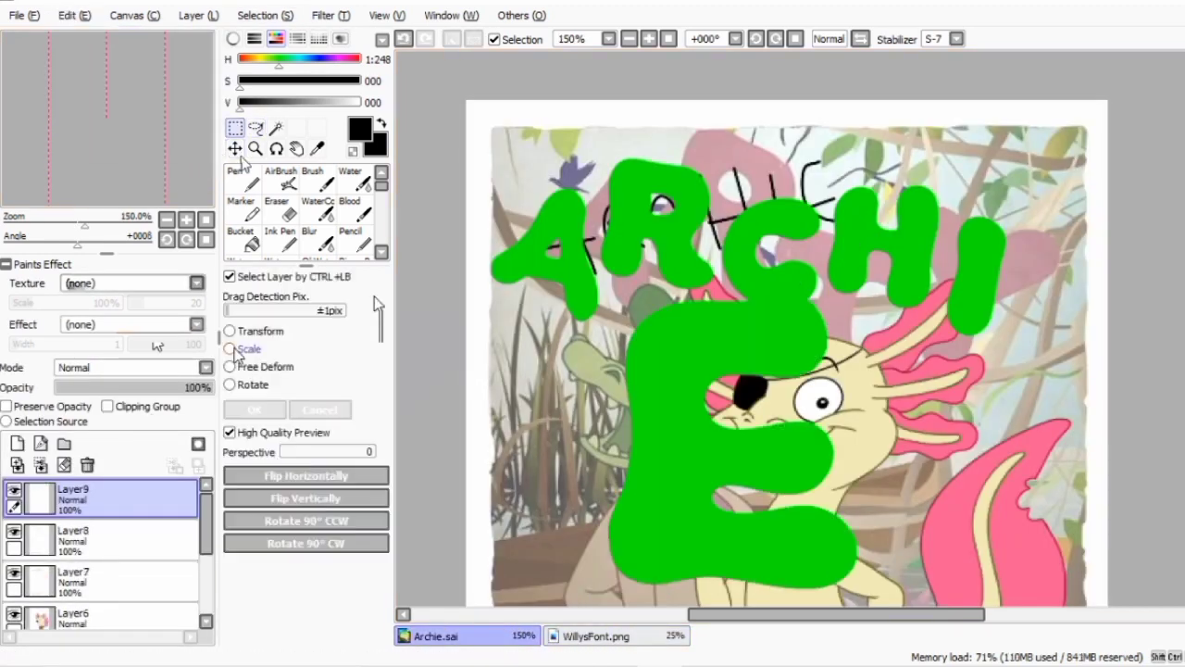
left_click(229, 350)
left_click_drag(801, 519, 1028, 255)
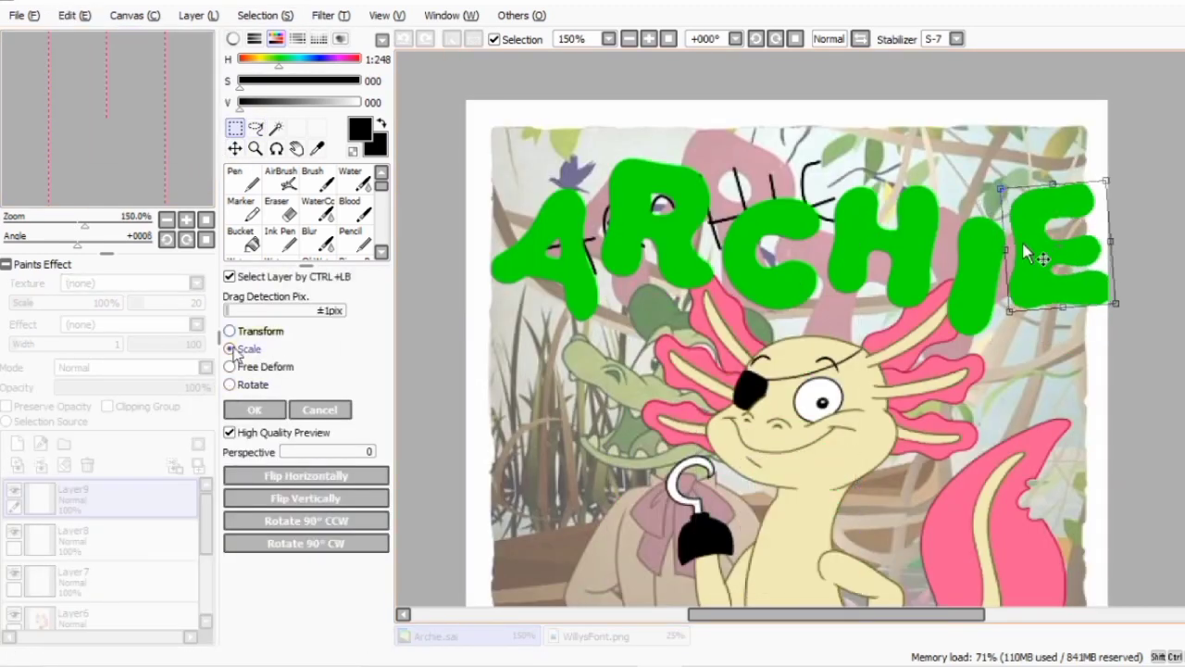
key("Return")
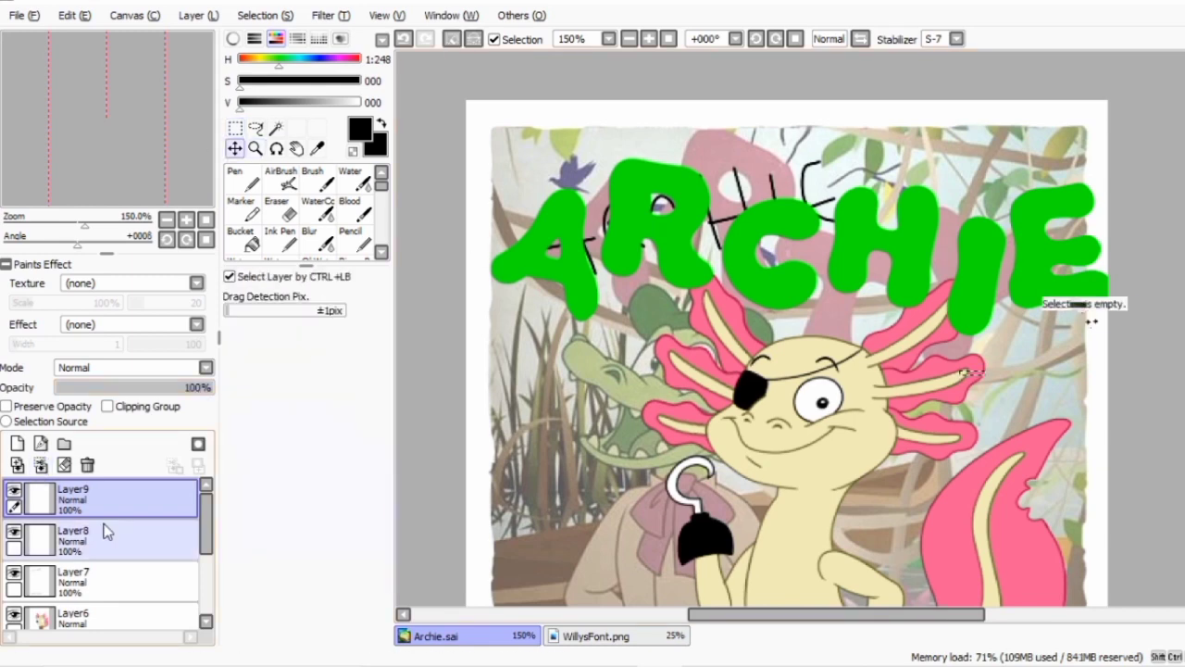
Rotate the whole word ARCHIE slightly clockwise and fit it between the poster's side edges above the character
key("ctrl+a")
key("ctrl+t")
left_click(229, 384)
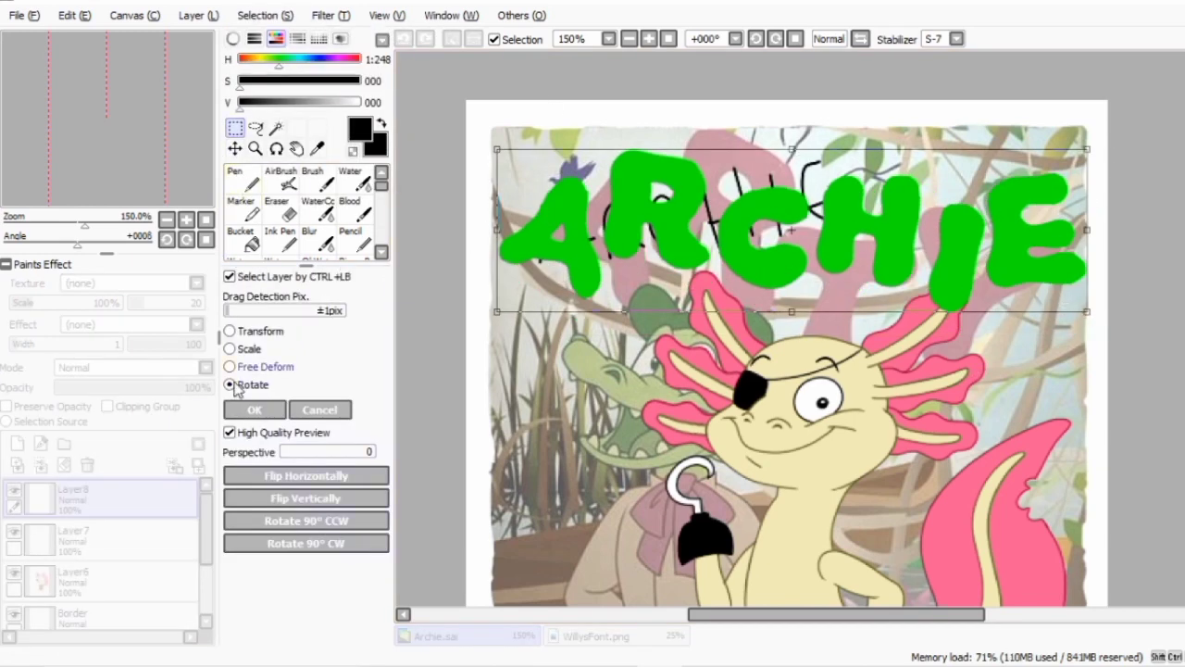
left_click_drag(556, 222, 525, 239)
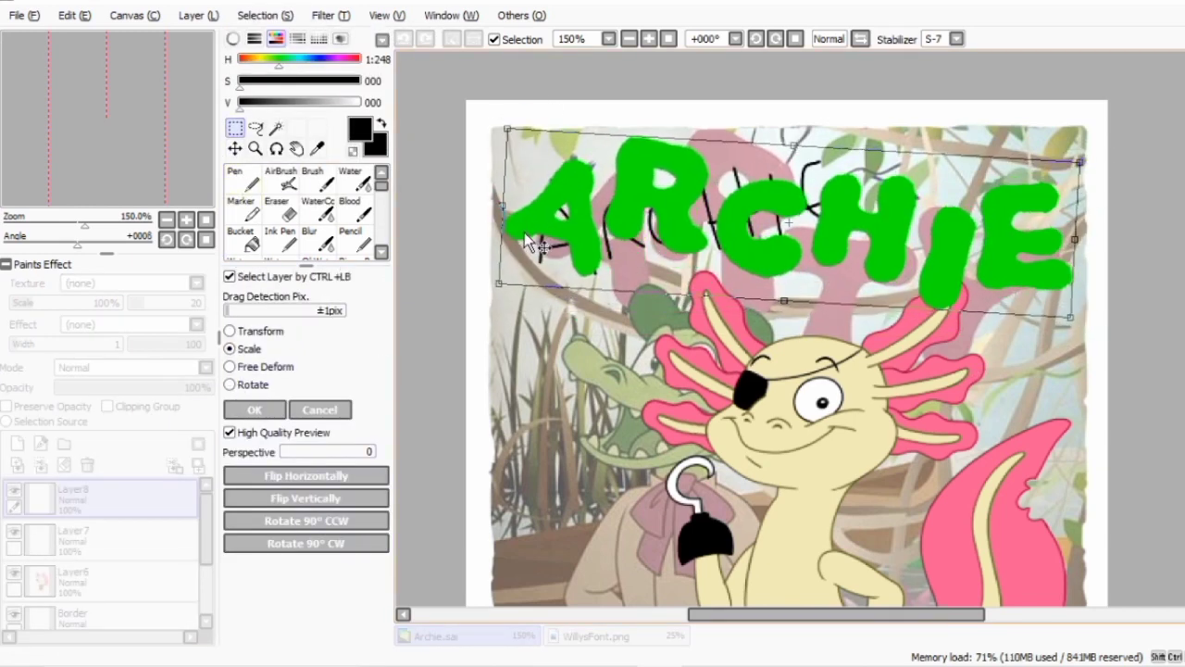
key("Return")
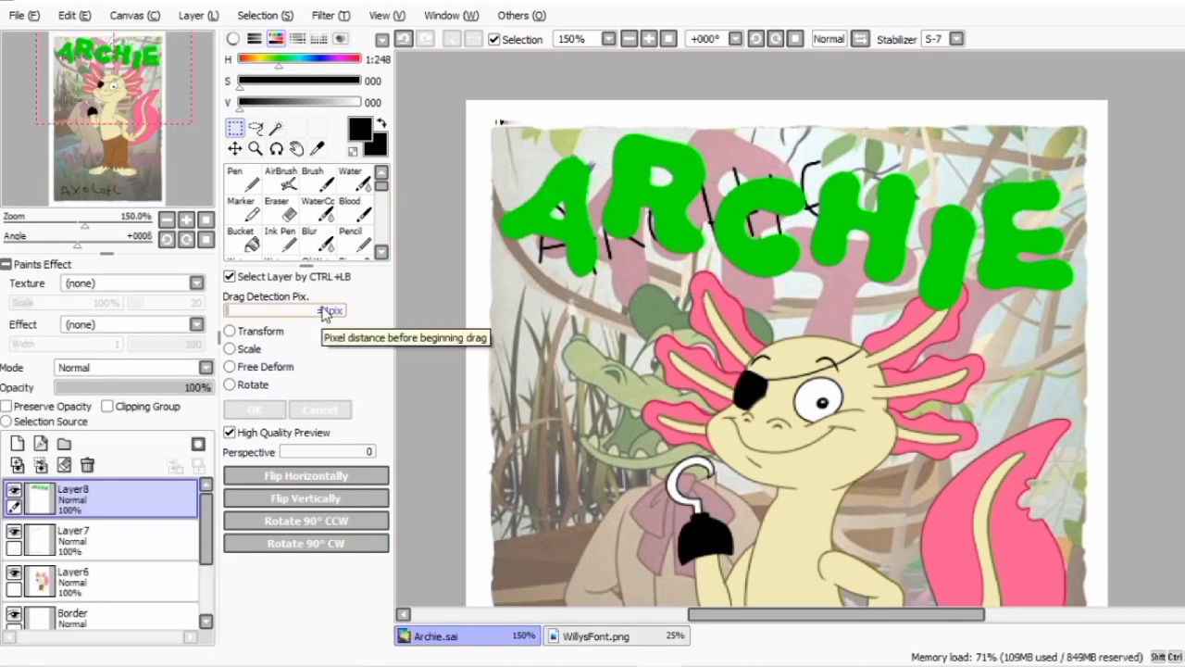
Paste the letter A and place it, tilted, near the poster's lower left as the start of AXOLOTL
scroll(676, 95, "down", 2)
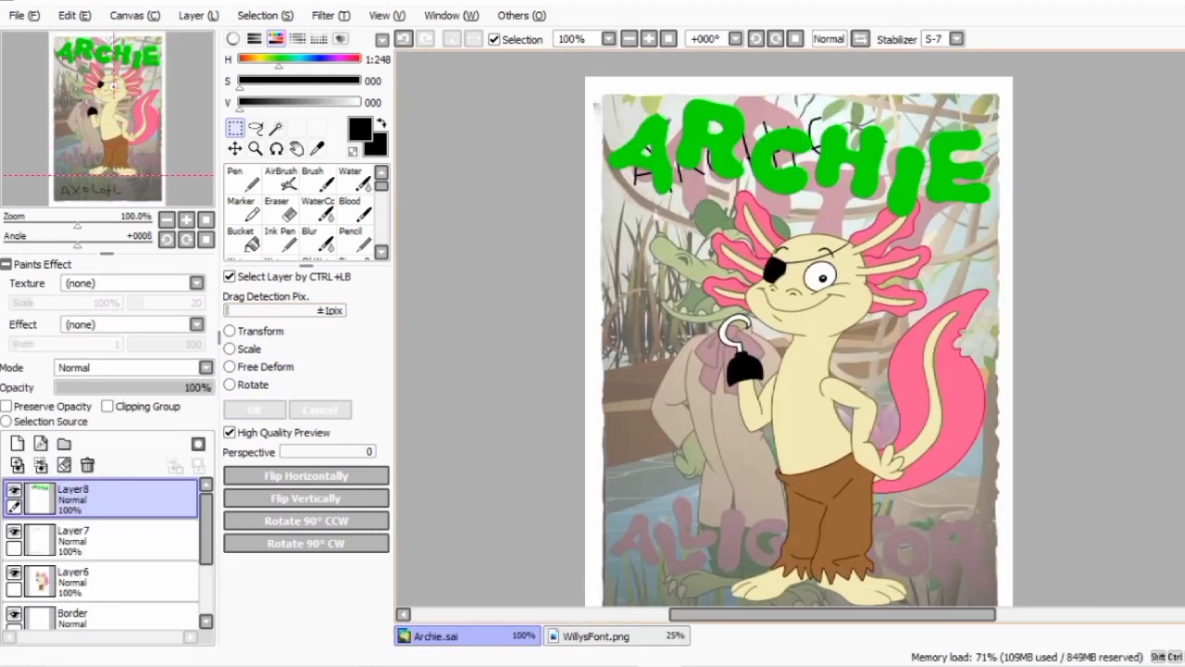
scroll(796, 333, "down", 1)
left_click(74, 15)
left_click(80, 120)
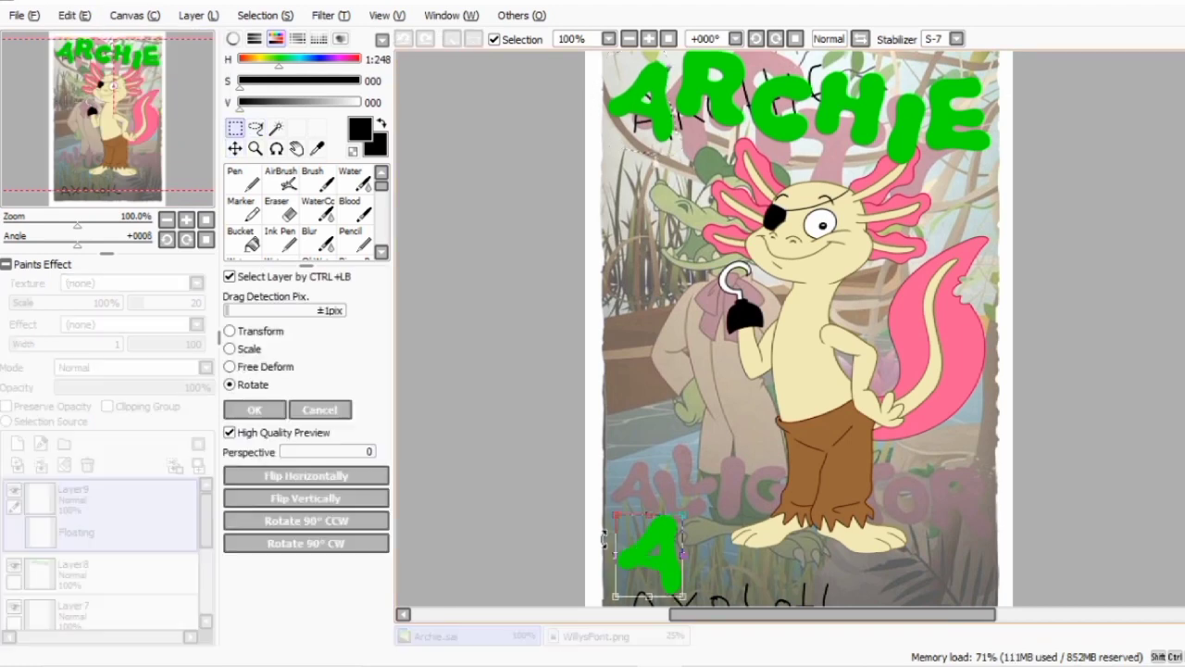
Lasso the letter X on the WillysFont.png sheet and copy it
left_click(596, 636)
left_click(263, 15)
left_click(268, 34)
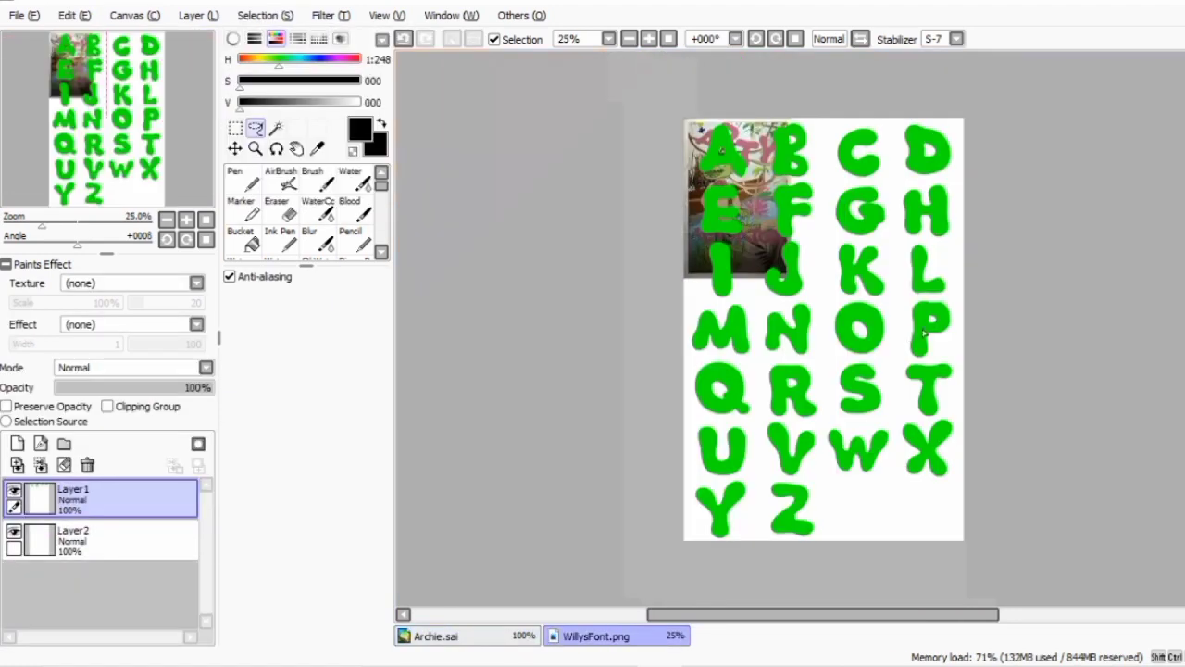
left_click_drag(910, 433, 912, 435)
left_click(74, 15)
left_click(79, 98)
Paste the X into Archie.sai, scale it down and place it beside the lower A
left_click(435, 637)
key("ctrl+v")
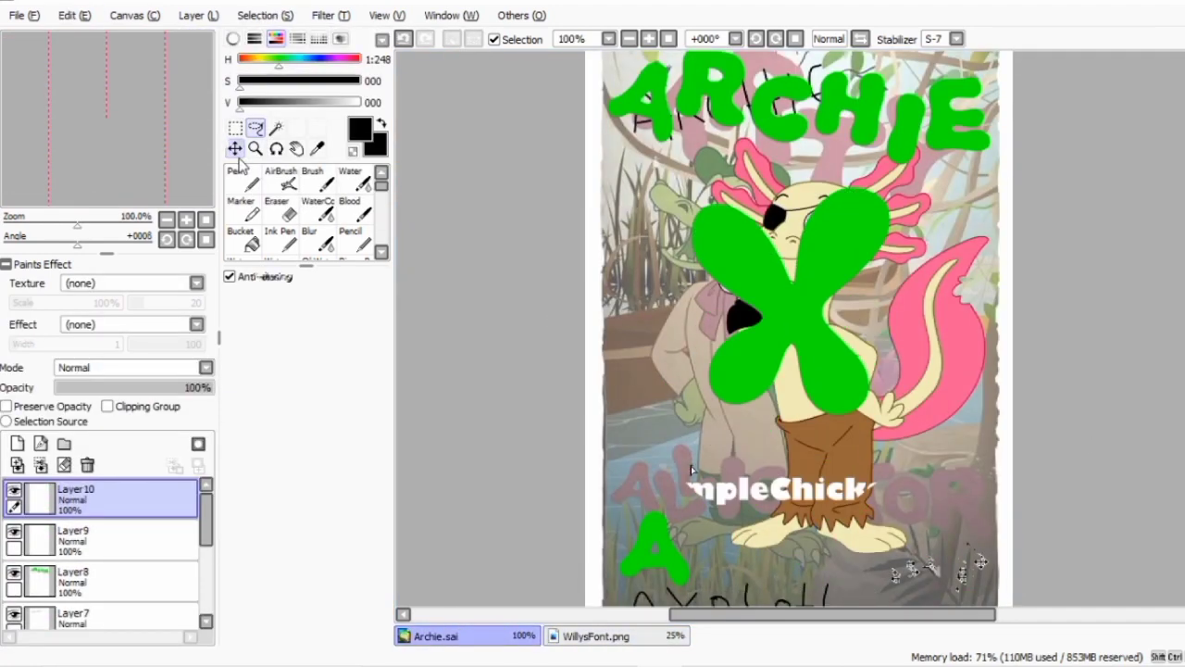
left_click(74, 14)
left_click(139, 158)
left_click_drag(787, 305, 713, 547)
left_click(255, 409)
scroll(797, 370, "down", 1)
Copy the letter O from the font sheet into Archie.sai, scale it down and place it after the X
left_click(595, 636)
left_click_drag(834, 305, 838, 307)
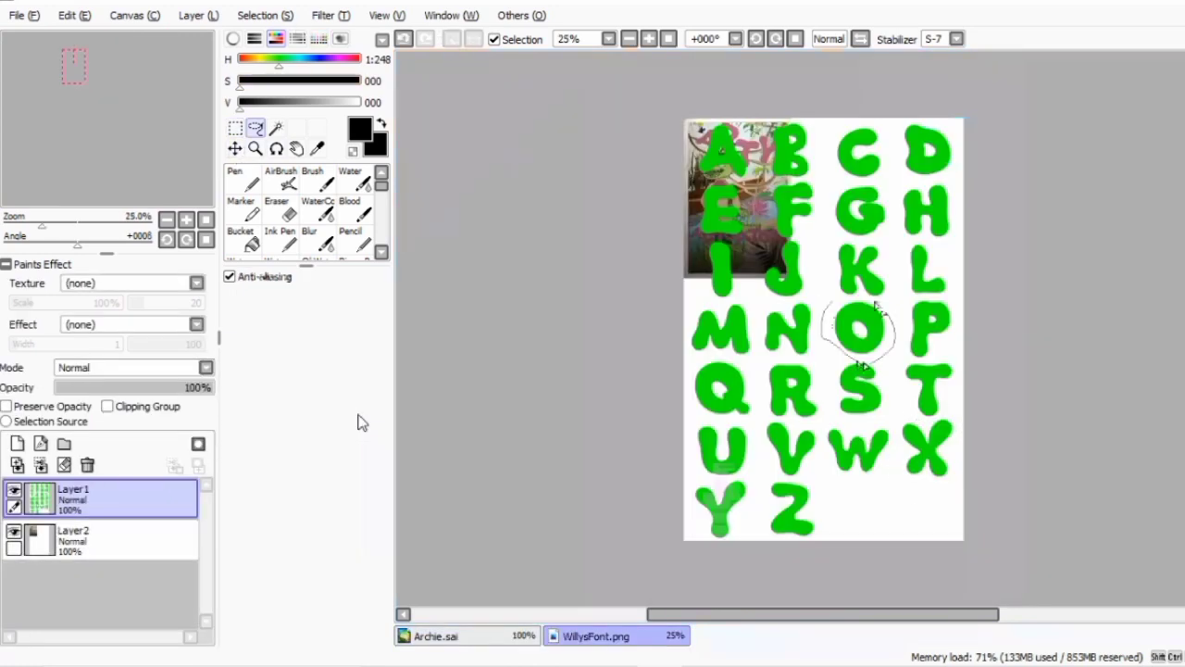
left_click(74, 15)
left_click(80, 98)
left_click(436, 636)
key("ctrl+v")
key("ctrl+t")
left_click_drag(763, 306, 838, 441)
left_click_drag(887, 518, 804, 527)
key("Return")
Copy the letter L from the font sheet into Archie.sai, scale it down and place it, slightly rotated, after the O
left_click(595, 636)
left_click_drag(903, 248, 905, 252)
left_click(74, 14)
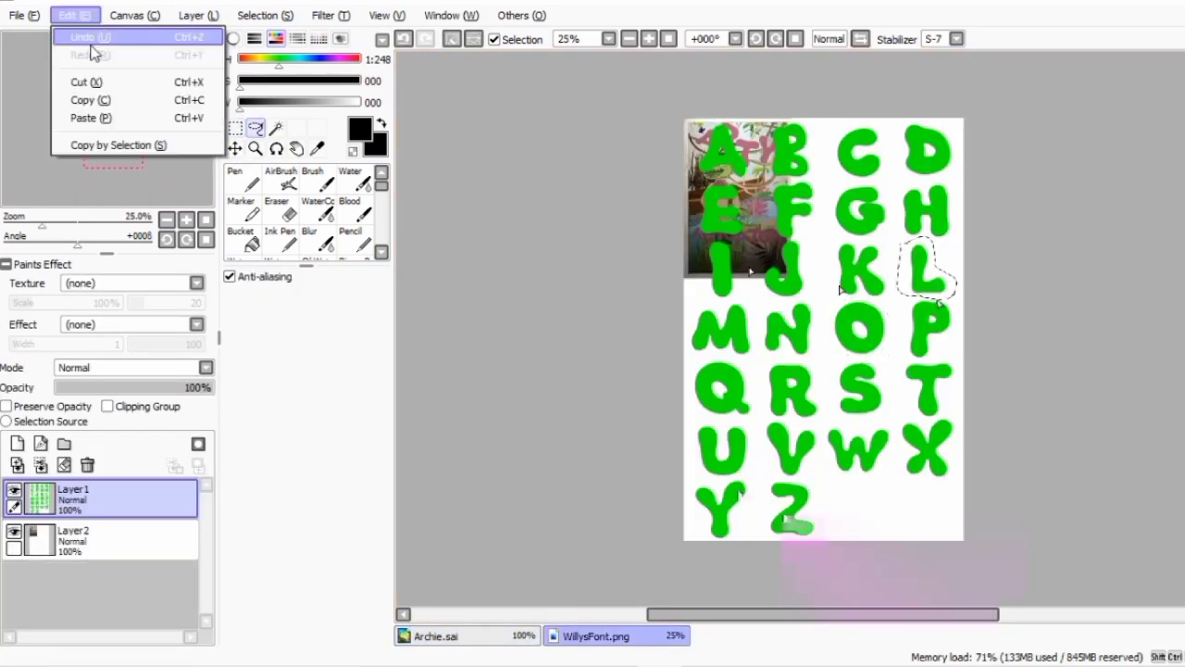
left_click(80, 98)
left_click(435, 636)
key("ctrl+v")
key("ctrl+t")
left_click_drag(727, 371, 714, 344)
scroll(796, 371, "down", 1)
left_click_drag(680, 290, 851, 458)
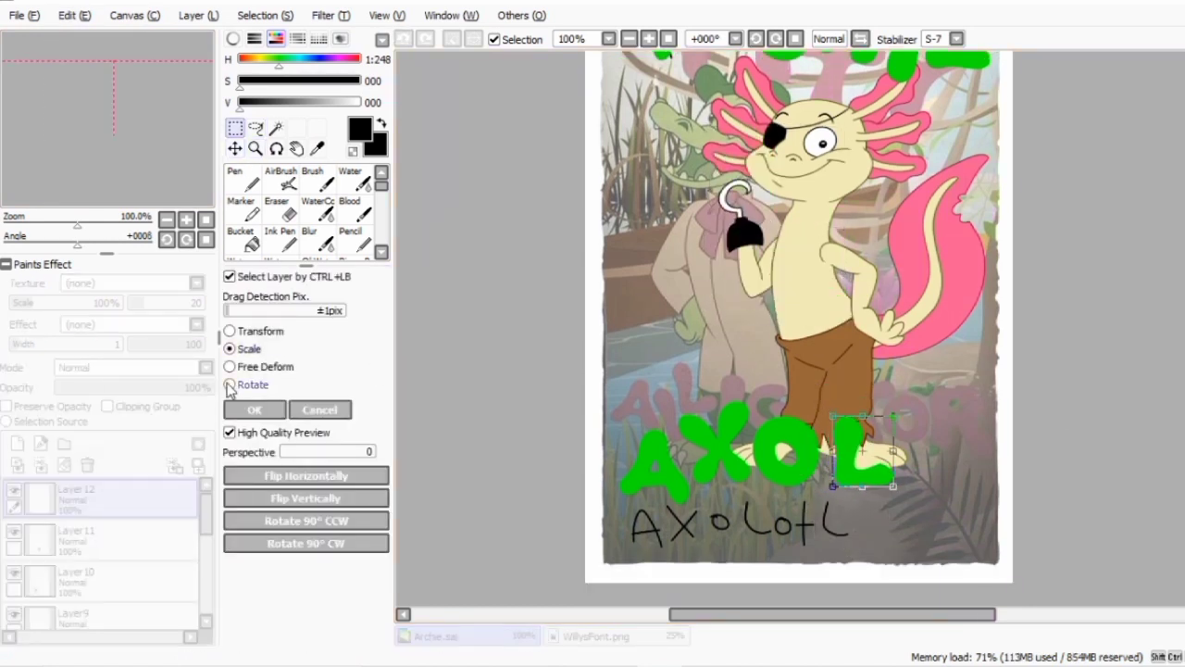
key("Return")
Merge the separate letter layers of AXOL down into Layer9
key("ctrl+e")
key("ctrl+e")
key("ctrl+e")
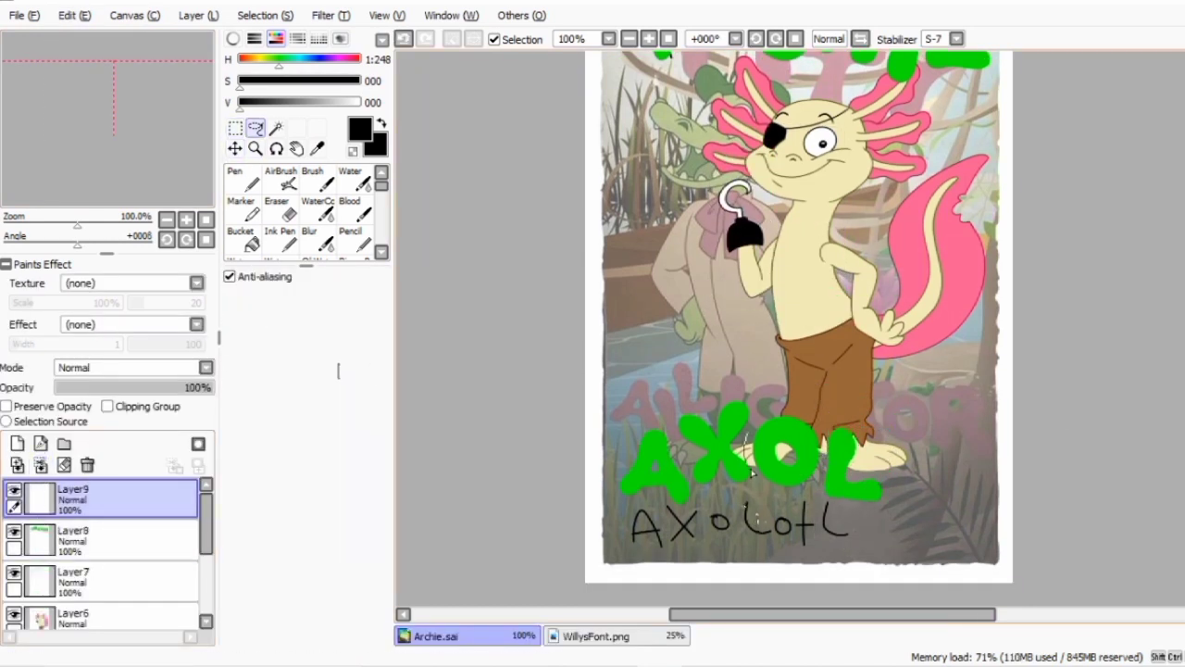
Paste a second letter O, scale it down and place it after the L
key("ctrl+v")
key("ctrl+t")
left_click_drag(783, 345, 891, 468)
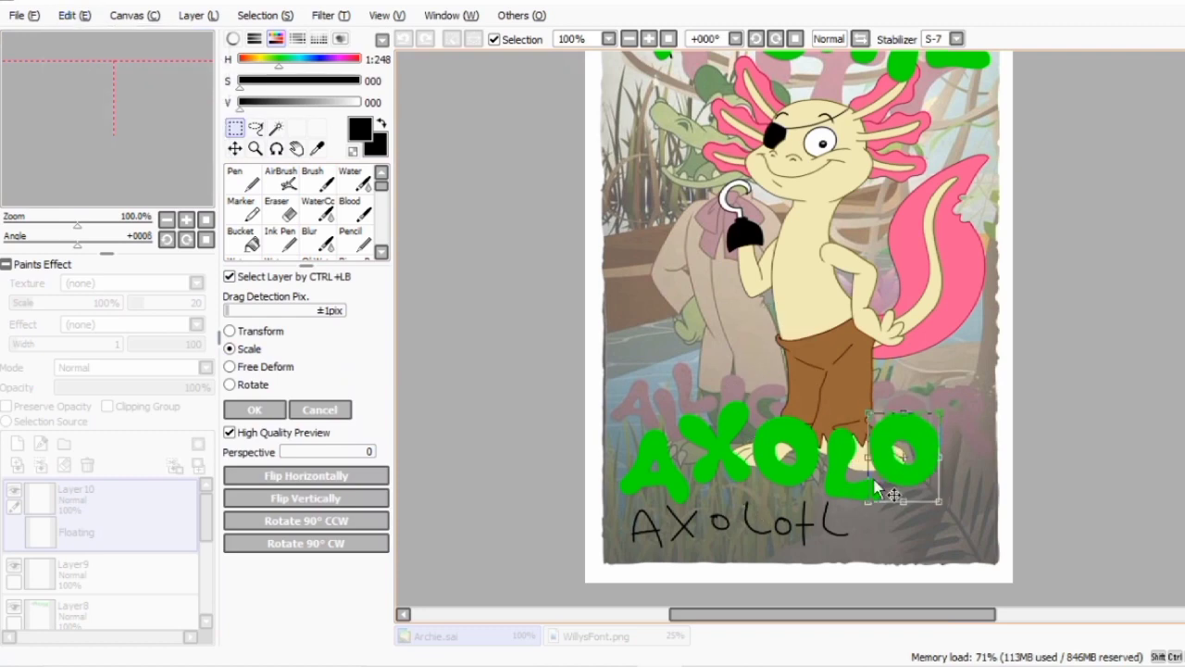
left_click(252, 409)
Copy the letter T from the font sheet into Archie.sai, scale it down and place it after the second O
left_click(593, 637)
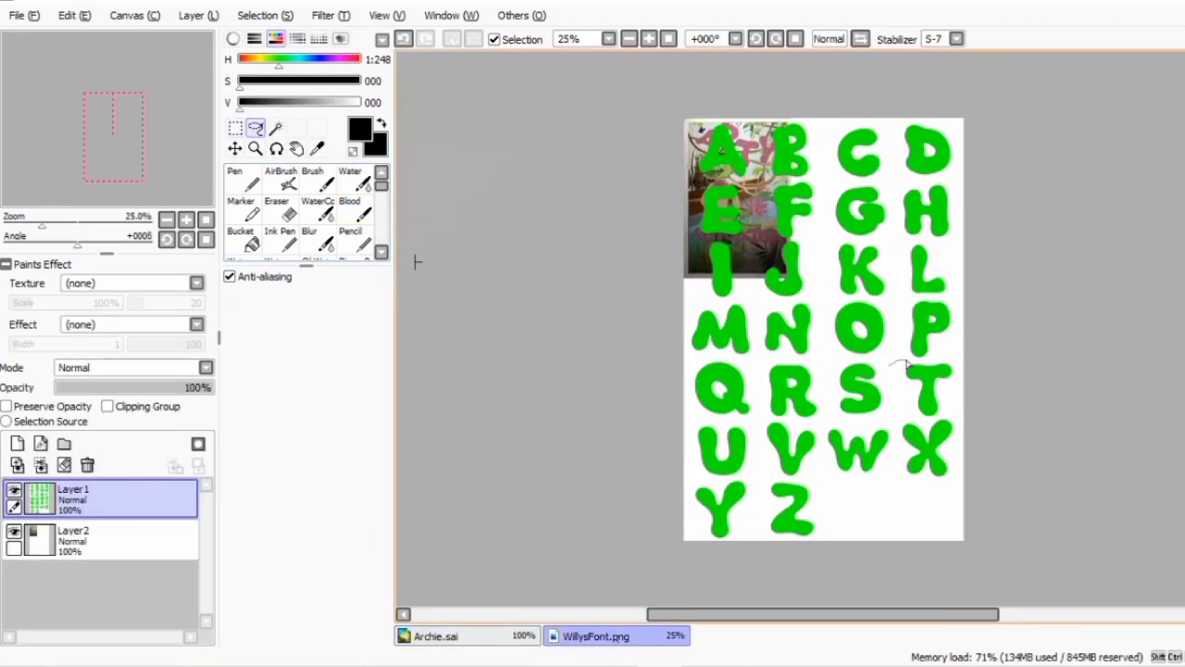
key("ctrl+c")
left_click(435, 636)
key("ctrl+v")
key("ctrl+t")
left_click_drag(820, 491, 961, 476)
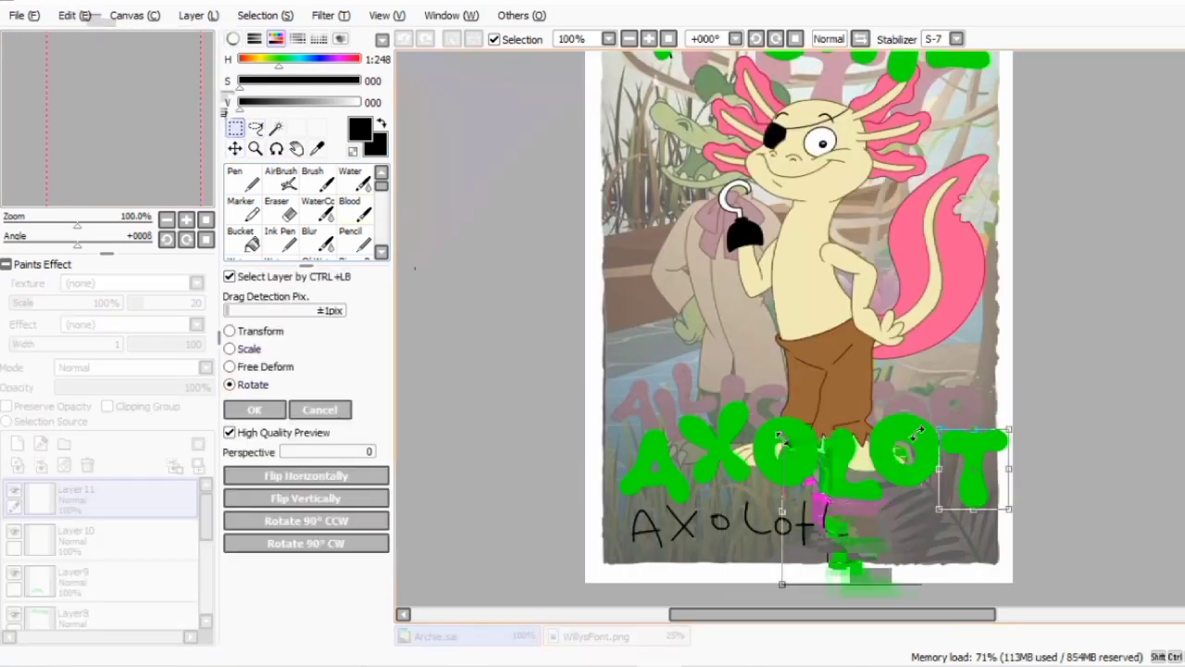
left_click(252, 409)
Merge the new letters into Layer9, then rotate AXOLOT slightly clockwise and lower it over the handwritten guide
left_click(40, 465)
left_click(39, 465)
key("ctrl+t")
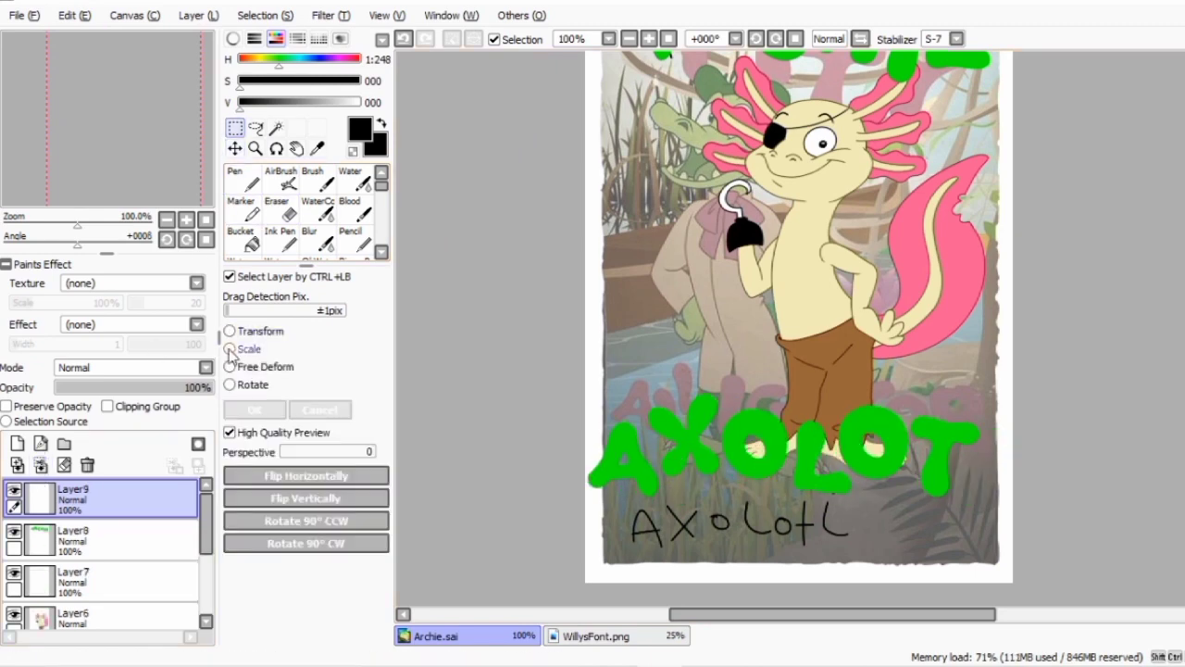
left_click(229, 348)
left_click_drag(604, 560, 653, 536)
Copy the letter L from the font sheet into Archie.sai, scale it down, rotate it slightly and place it after the T
left_click(593, 637)
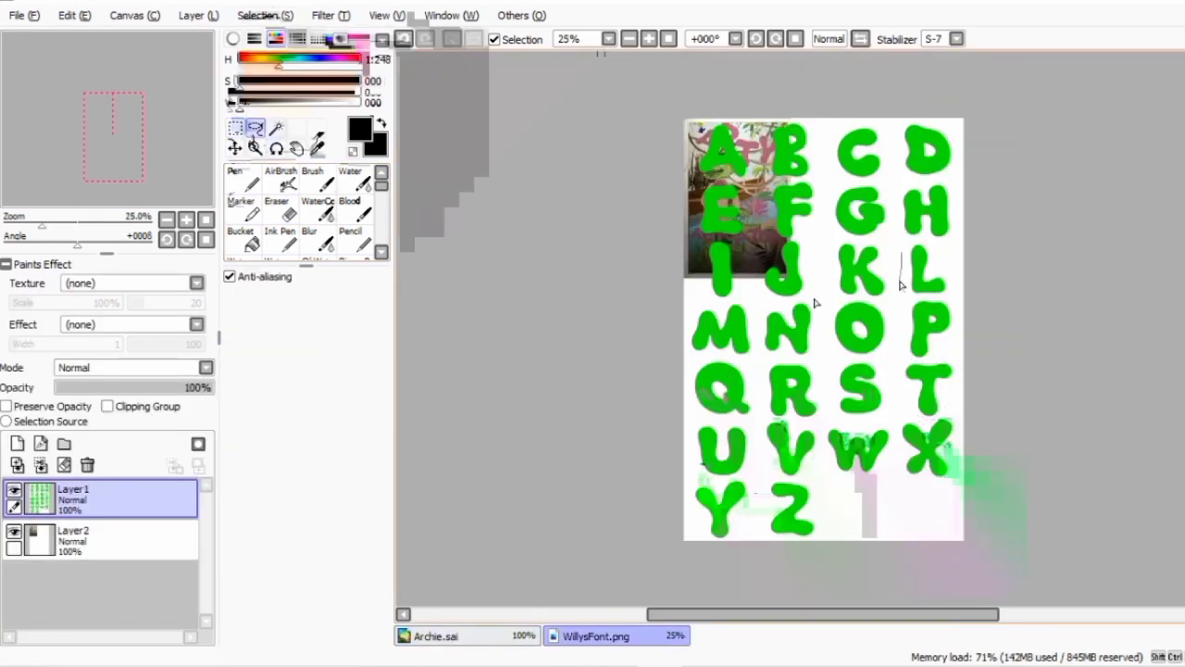
left_click(74, 15)
left_click(92, 98)
left_click(435, 636)
left_click(74, 15)
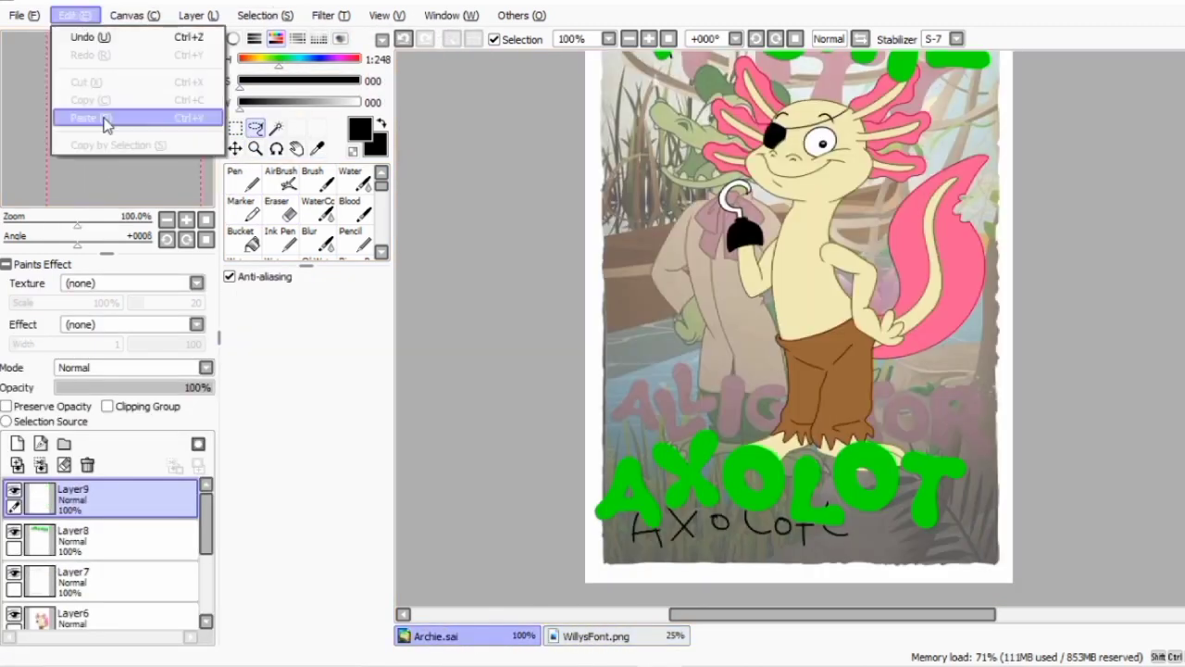
left_click(92, 116)
key("ctrl+t")
left_click_drag(713, 422, 940, 524)
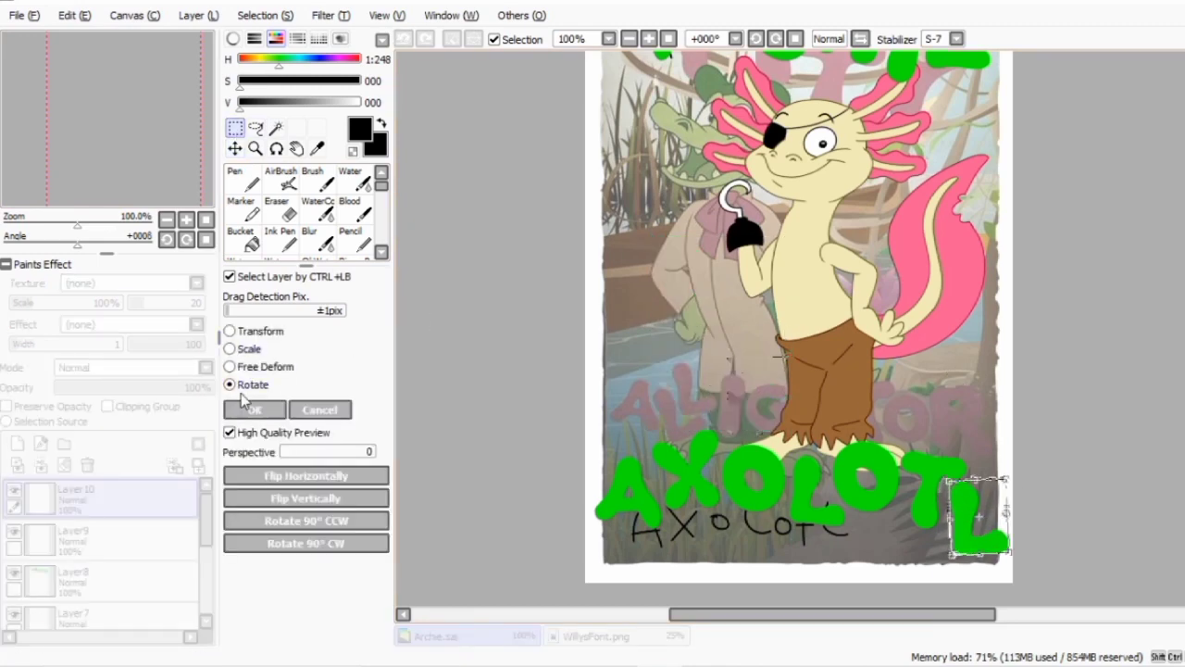
left_click(252, 409)
Scale the finished titles so they fit inside the poster's border
left_click(907, 513, "ctrl")
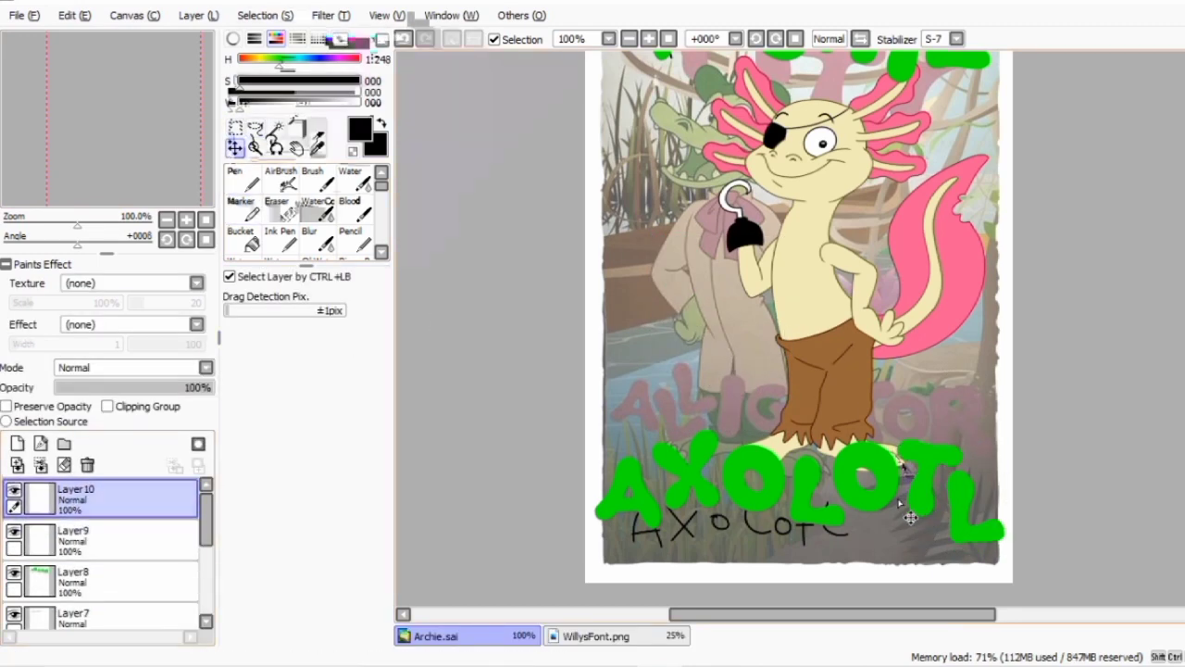
key("ctrl+t")
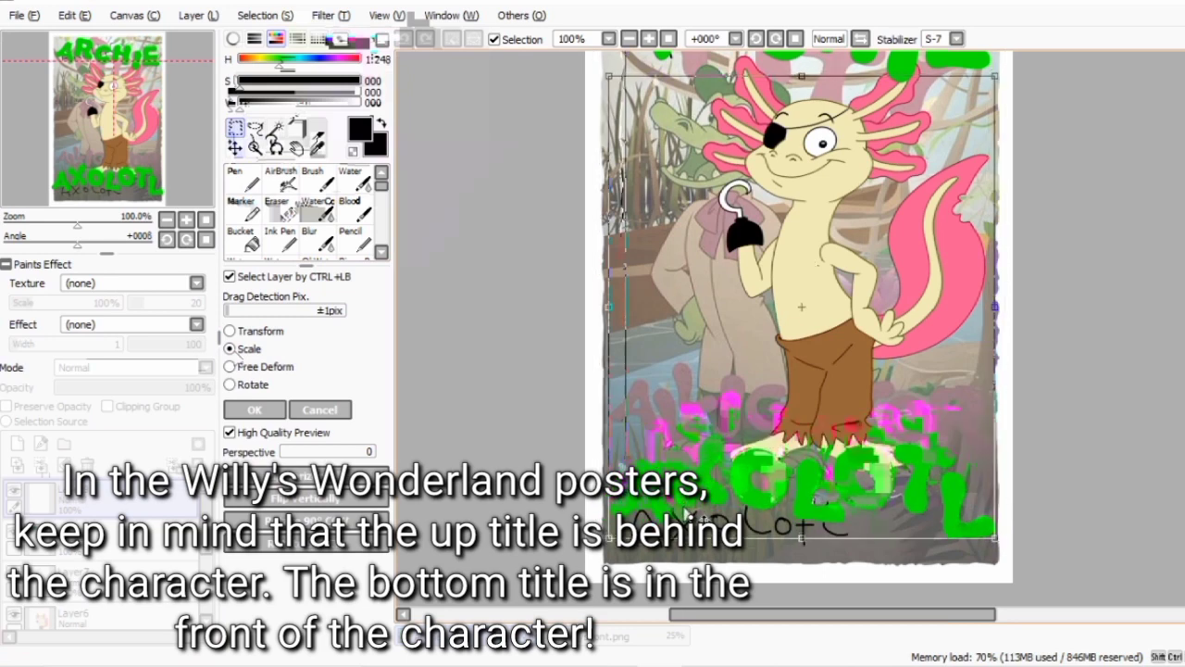
scroll(533, 321, "down", 1)
Recolor the ARCHIE and AXOLOTL titles orange with Hue and Saturation and hide the reference poster on Layer2
left_click(56, 496)
left_click(330, 15)
left_click(370, 35)
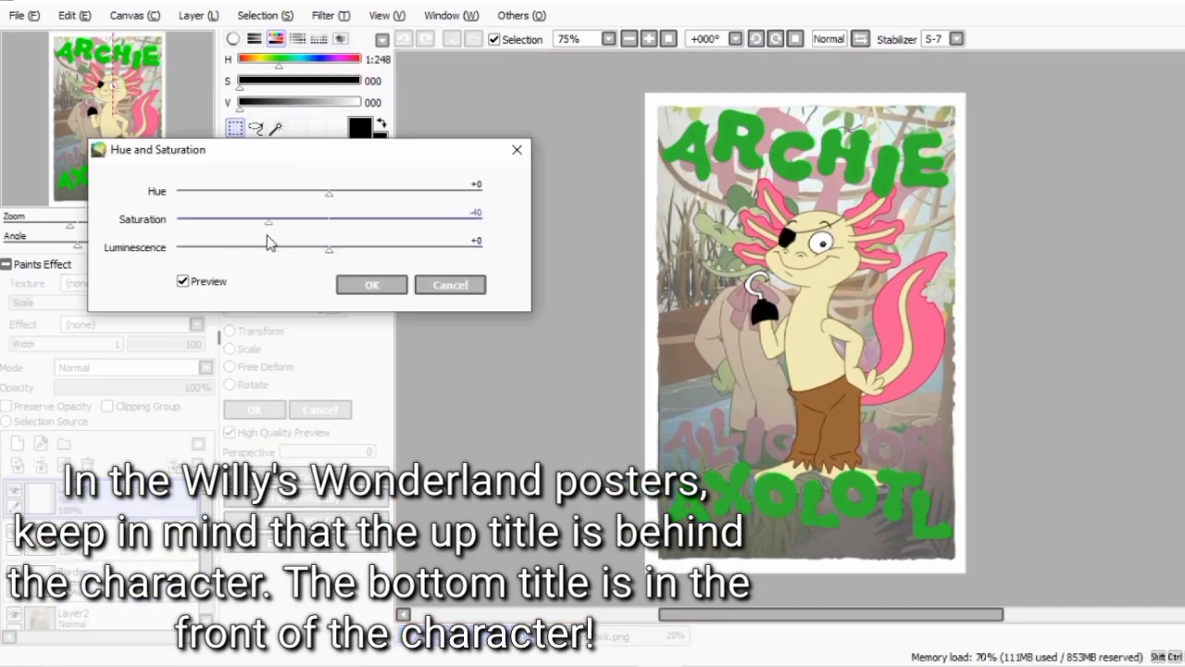
left_click_drag(329, 192, 231, 201)
left_click(349, 284)
left_click(14, 613)
key("ctrl+u")
key("Return")
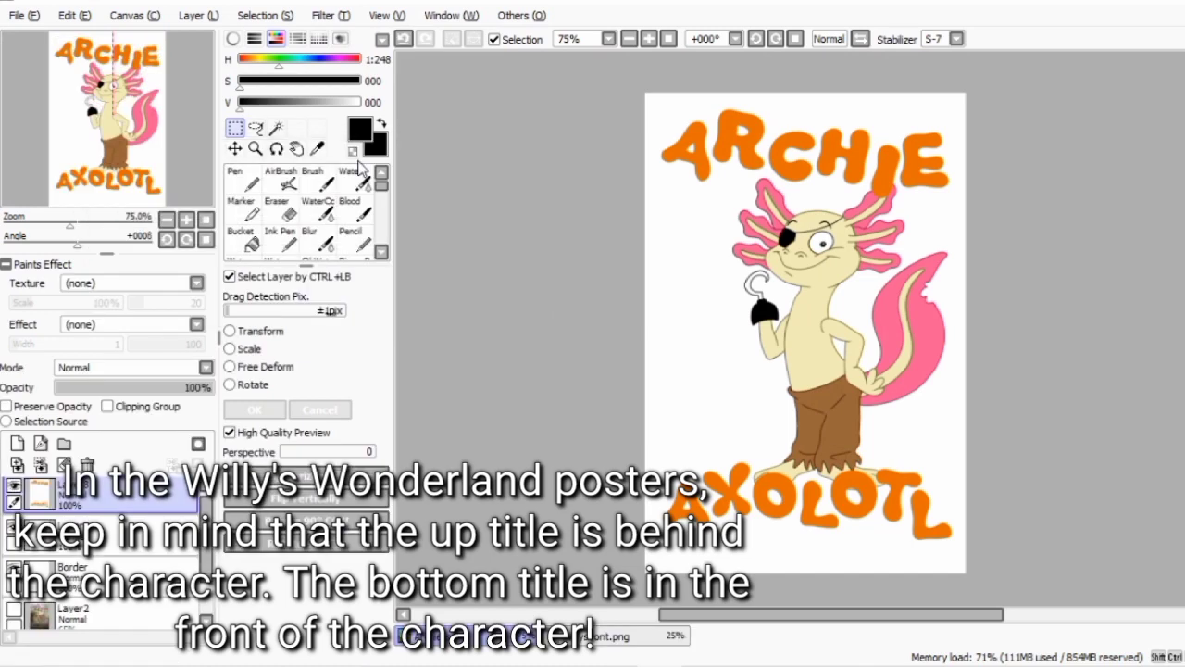
Cut ARCHIE out with the lasso and paste it onto its own layer behind the character, leaving AXOLOTL in front
left_click(256, 127)
left_click_drag(662, 93, 659, 213)
left_click(74, 15)
left_click(86, 81)
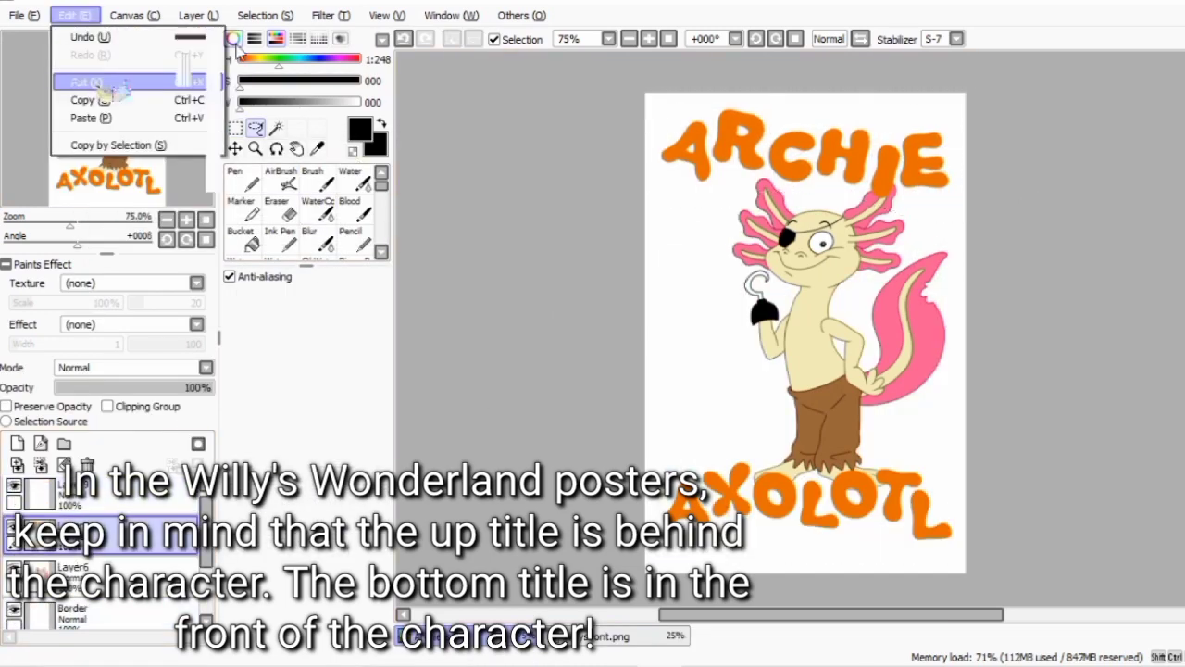
left_click(74, 15)
left_click(91, 118)
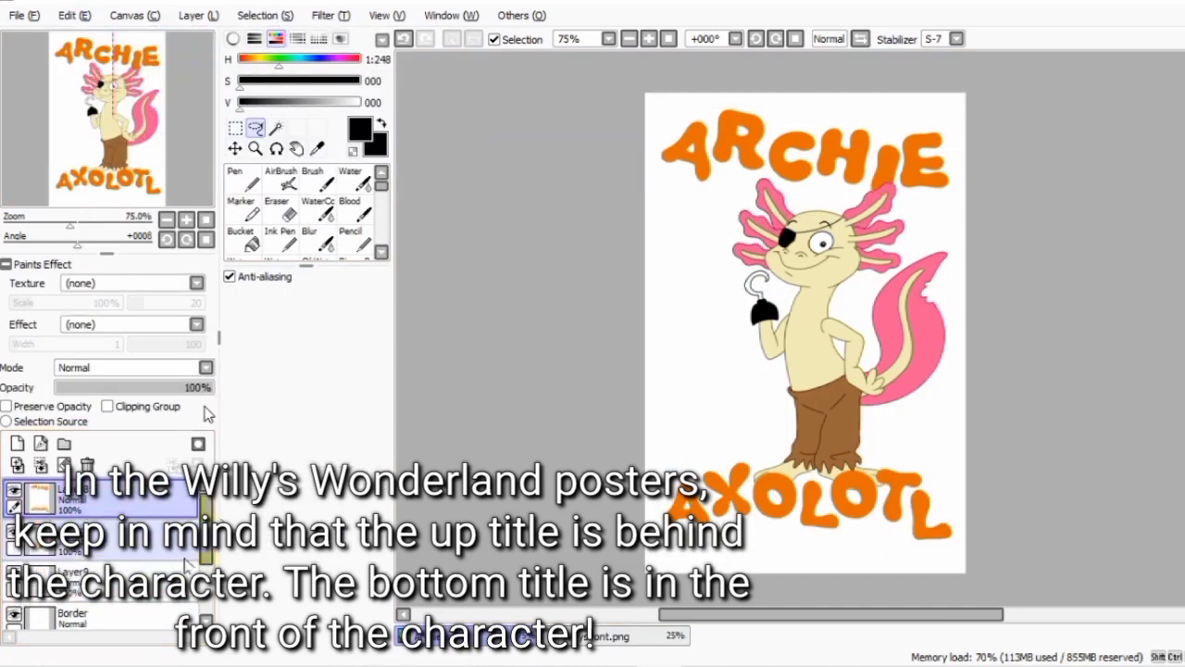
scroll(102, 556, "down", 2)
Hide the title and character layers and fill the empty Layer10 with light blue
left_click(14, 563)
left_click(14, 563)
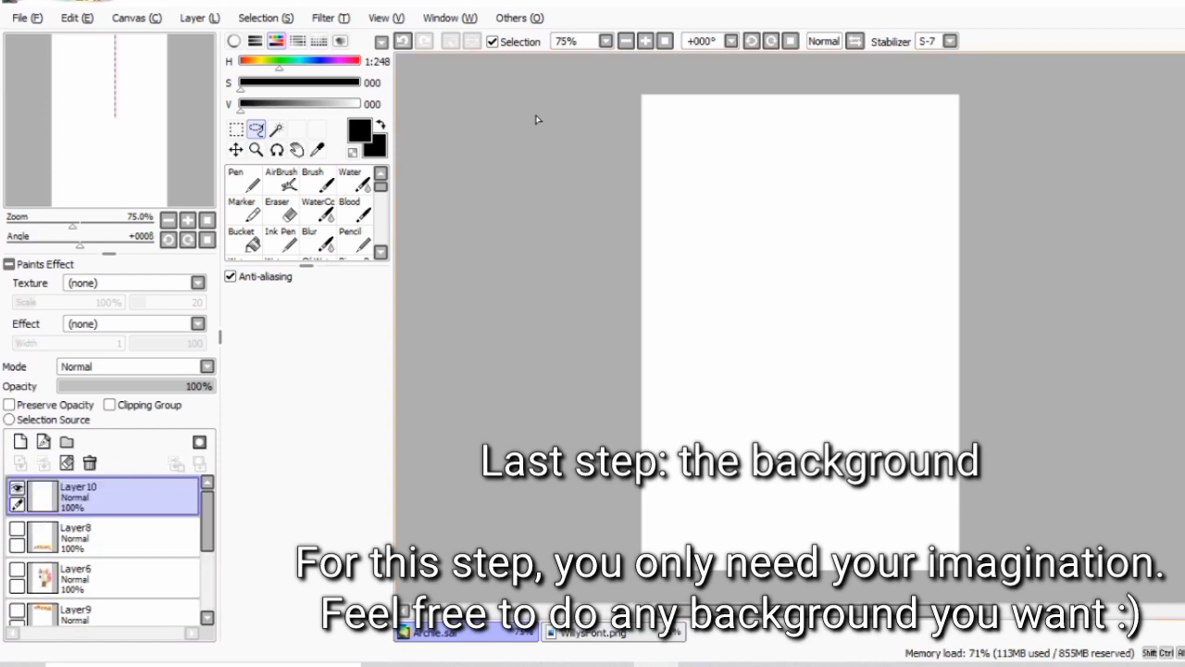
left_click(243, 242)
left_click(800, 324)
Paint progressively darker blue bands across the lower part of the canvas with the Pen at size 350
left_click(239, 181)
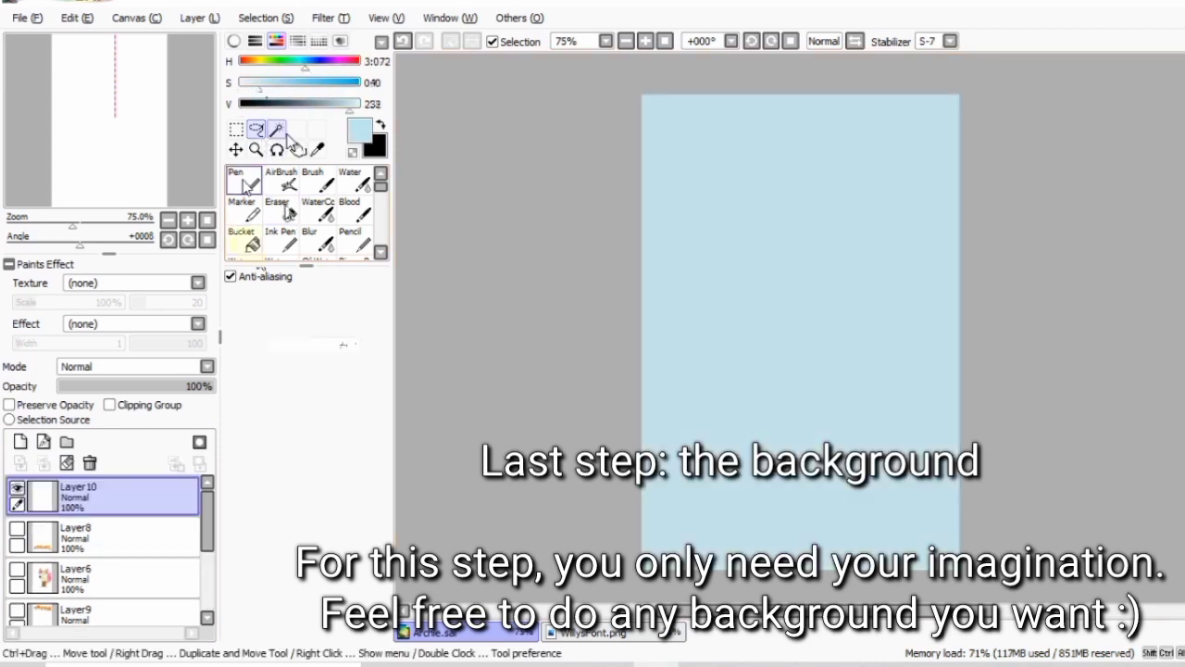
left_click_drag(667, 463, 926, 416)
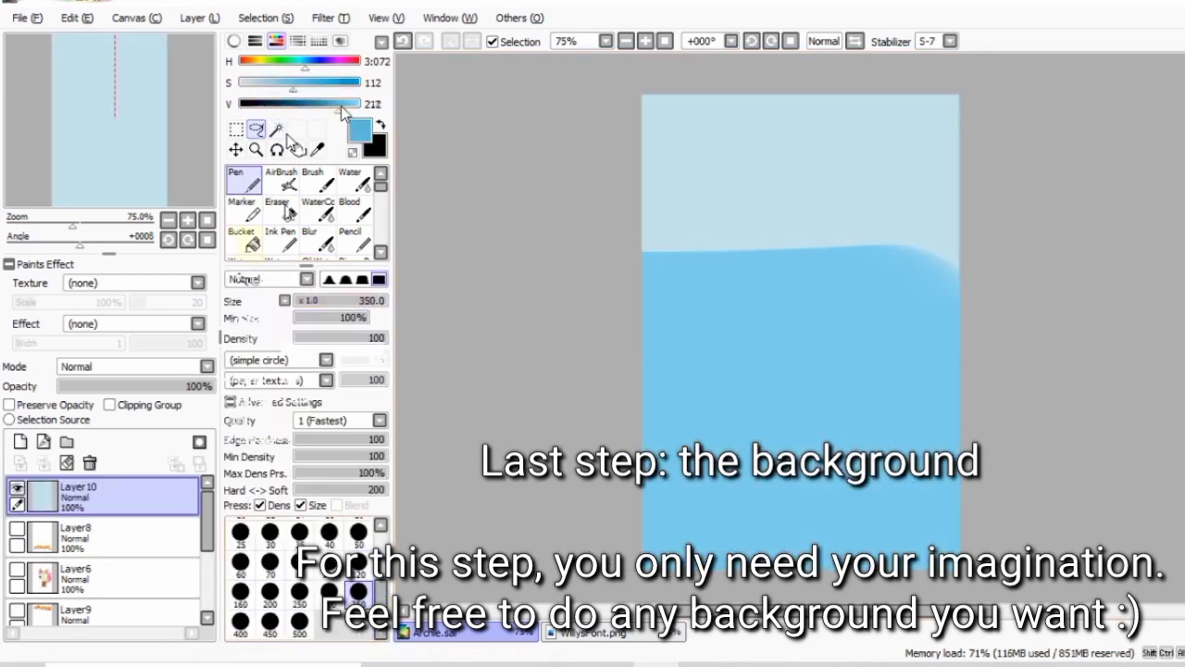
left_click_drag(349, 104, 330, 104)
left_click_drag(648, 519, 945, 500)
Blend the blue bands into a smooth vertical gradient with the Blur tool at size 500
left_click(317, 241)
mouse_move(667, 371)
left_mouse_down()
mouse_move(793, 423)
mouse_move(609, 416)
left_mouse_up()
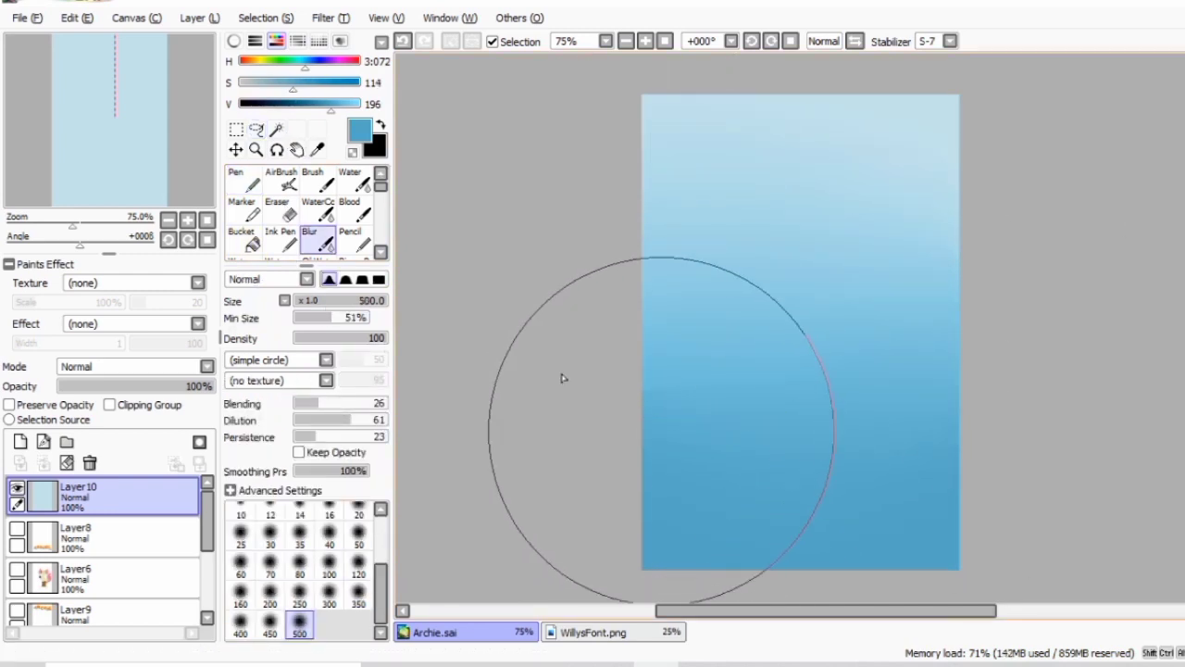
left_click(351, 239)
left_click_drag(713, 236, 900, 253)
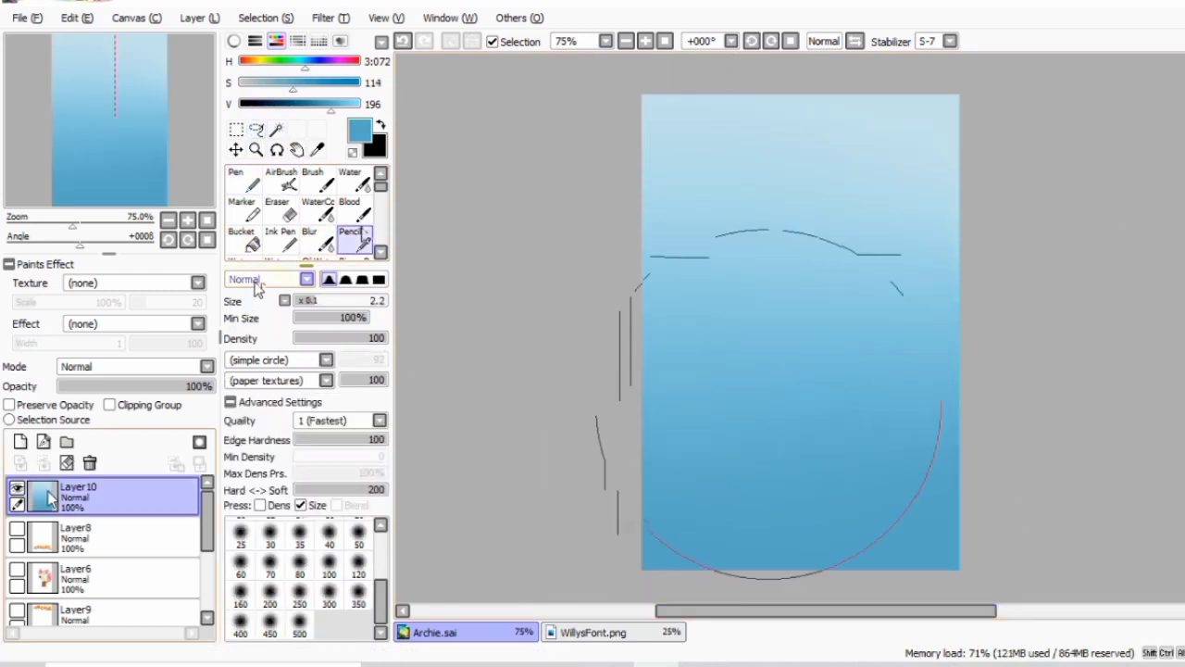
Paint a patch of multicolored balls near the canvas bottom on a new layer with the Pen at size 25
left_click(20, 441)
left_click(243, 180)
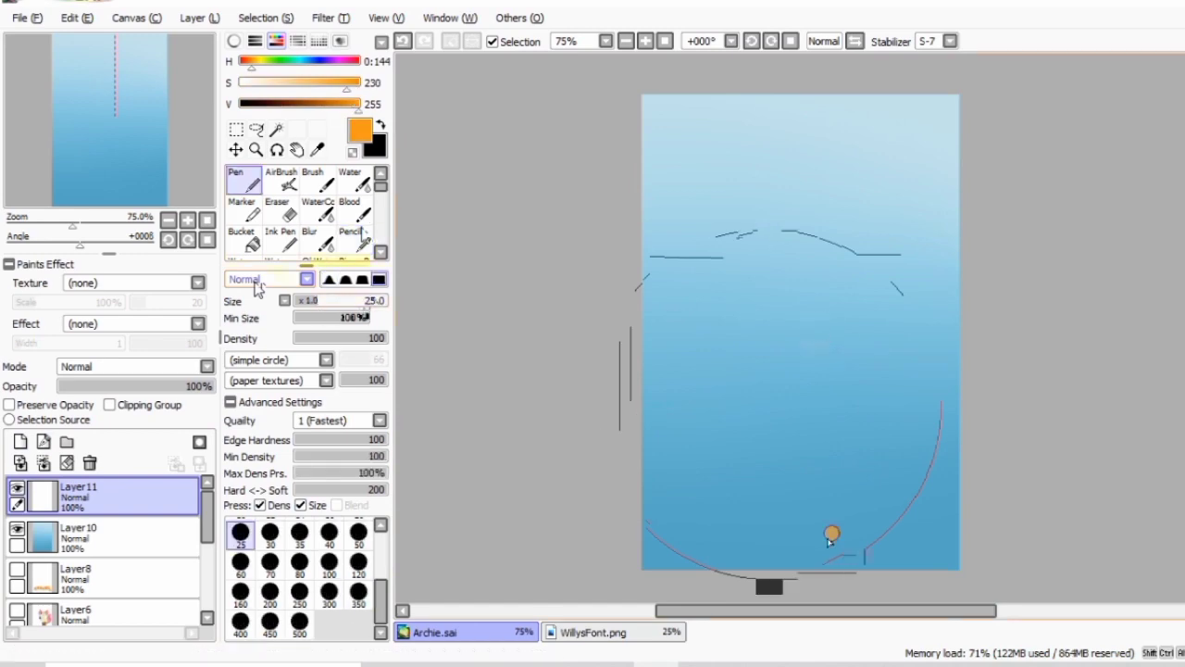
mouse_move(305, 61)
left_mouse_down()
mouse_move(356, 62)
mouse_move(262, 67)
left_mouse_up()
left_click_drag(797, 482, 833, 481)
left_click_drag(740, 482, 926, 482)
Lasso and copy the ball patch, pasting and moving copies until they cover the lower part of the canvas
left_click(256, 129)
mouse_move(716, 551)
left_mouse_down()
mouse_move(1069, 543)
mouse_move(716, 550)
left_mouse_up()
key("ctrl+c")
key("ctrl+v")
left_click(235, 149)
left_click_drag(796, 482, 614, 463)
key("ctrl+v")
left_click_drag(796, 481, 852, 454)
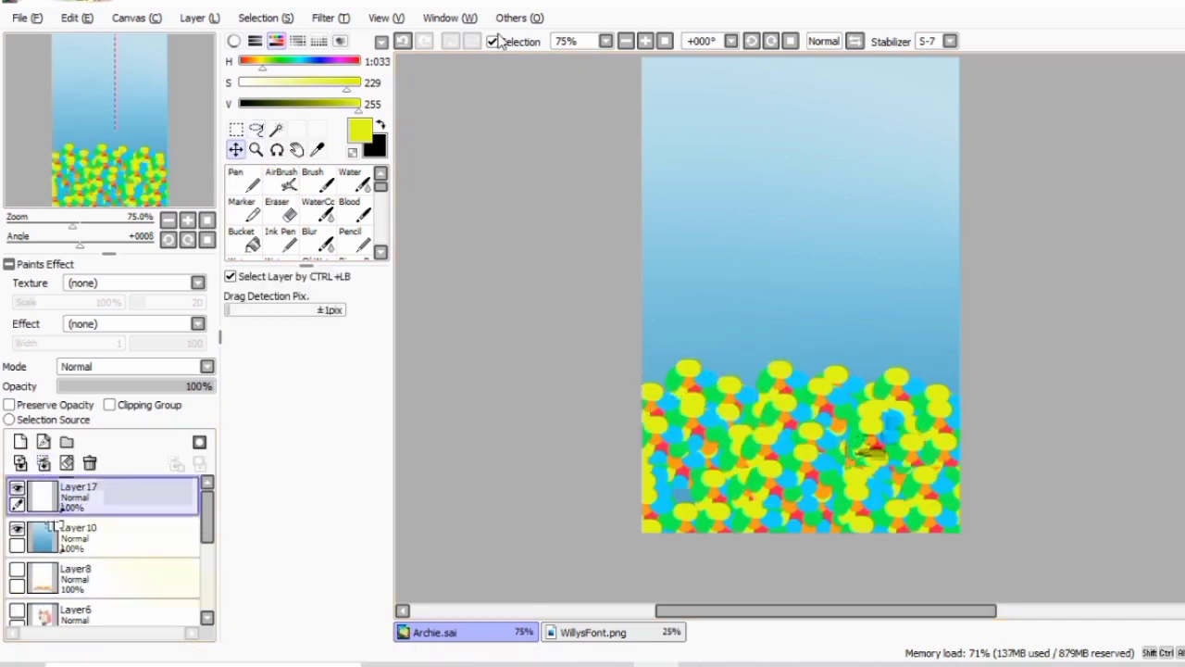
Build a second, sloping ball pile on Layer18 behind the first and paint extra orange and green balls on it
key("ctrl+t")
left_click(243, 181)
left_click_drag(305, 61, 254, 61)
left_click(20, 442)
left_click_drag(704, 370, 908, 389)
left_click(236, 128)
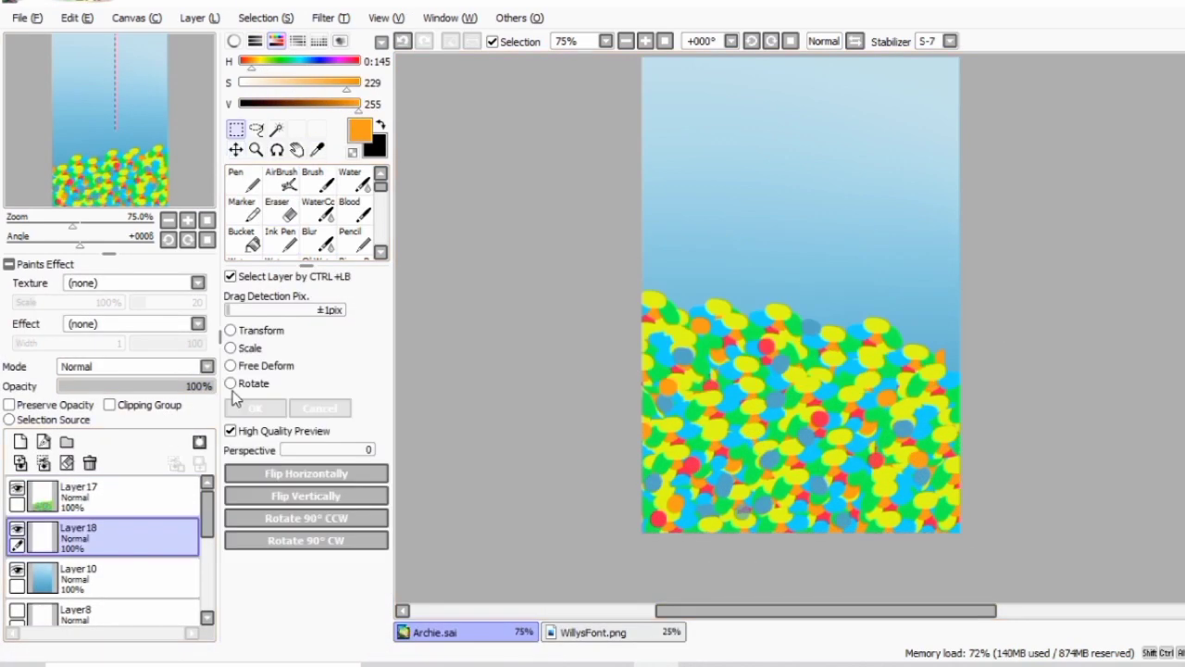
left_click(244, 180)
left_click_drag(676, 335, 746, 344)
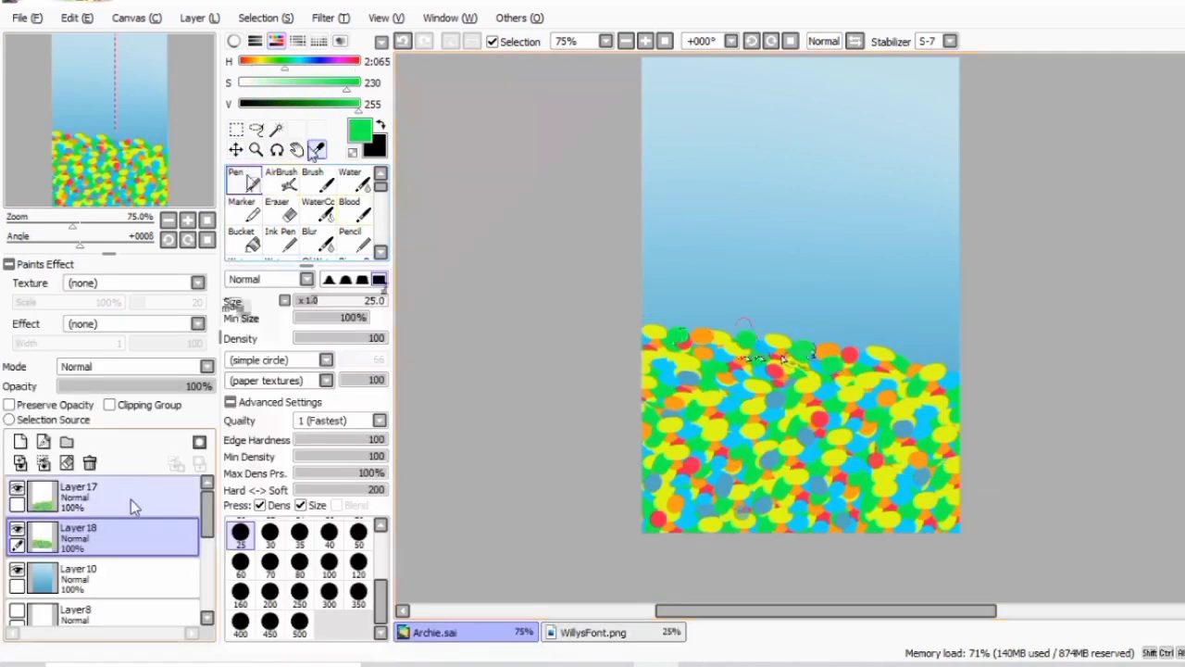
Shade the rear ball pile with black on new Layer19, lowering the layer's opacity to 22%
left_click(256, 129)
left_click_drag(639, 243, 639, 542)
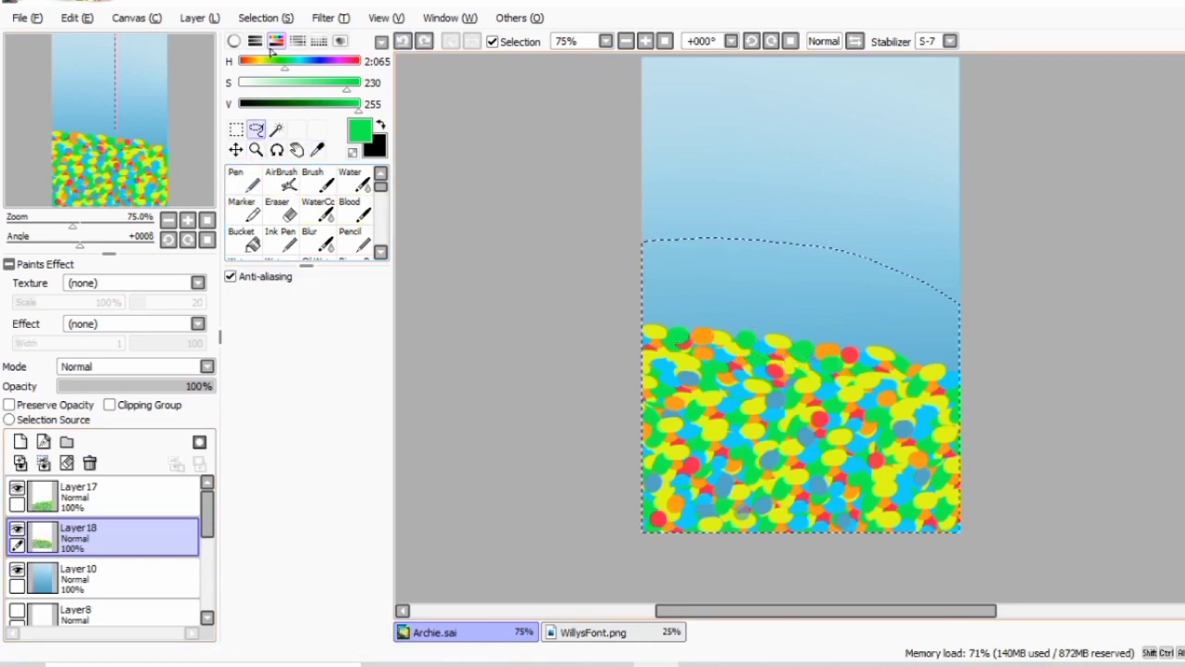
left_click(265, 17)
left_click(20, 441)
left_click(350, 239)
left_click_drag(666, 351, 916, 371)
left_click_drag(208, 386, 127, 387)
left_click(265, 17)
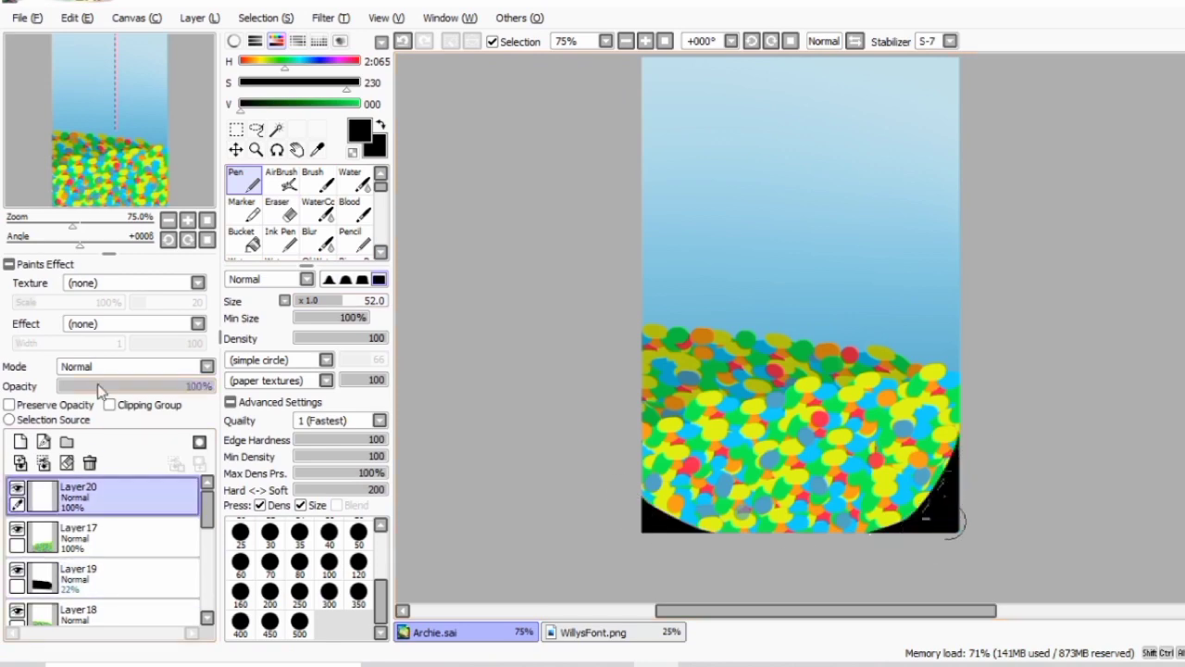
Lower the black corner shading on Layer20 to 23% opacity and soften its edges with the Blur tool at size 80
left_click_drag(100, 389, 94, 386)
left_click(318, 238)
left_click_drag(704, 380, 648, 510)
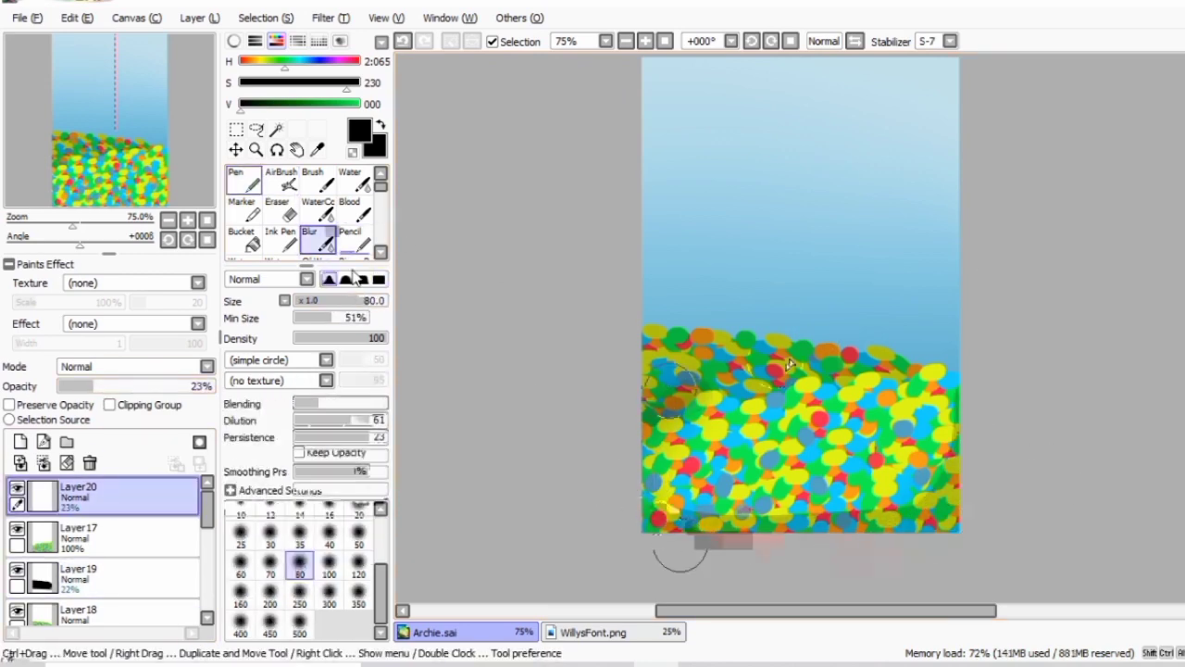
left_click_drag(940, 370, 949, 463)
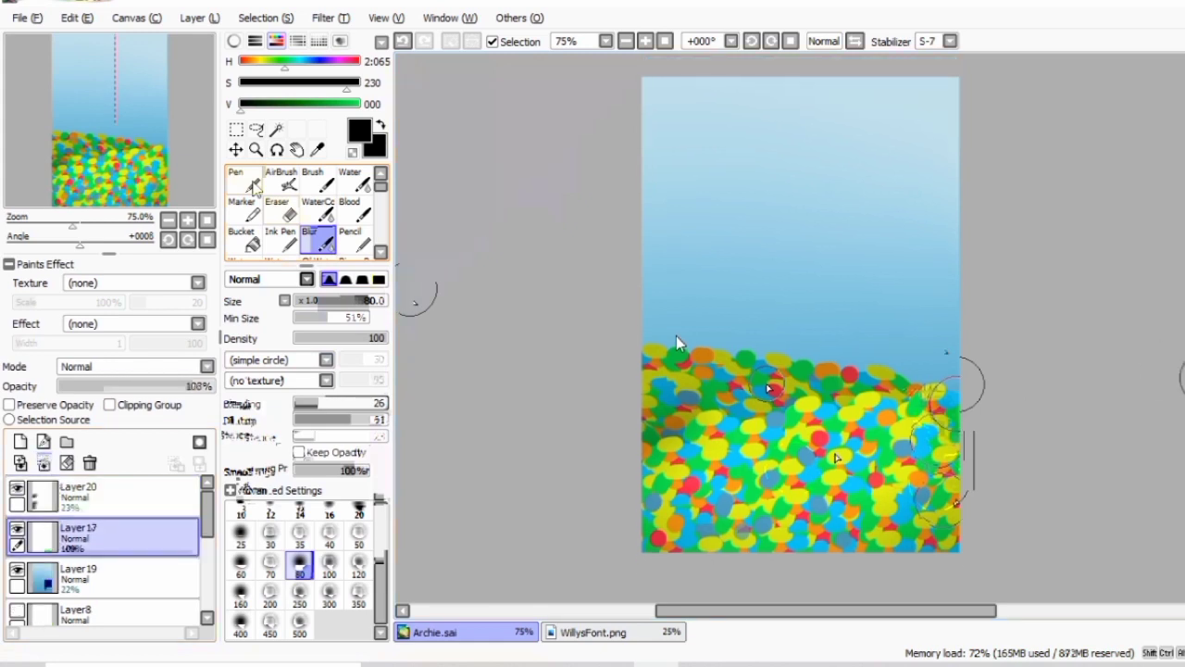
Move Layer21 beneath the flagpole layer and set the drawing color to black
left_click(317, 149)
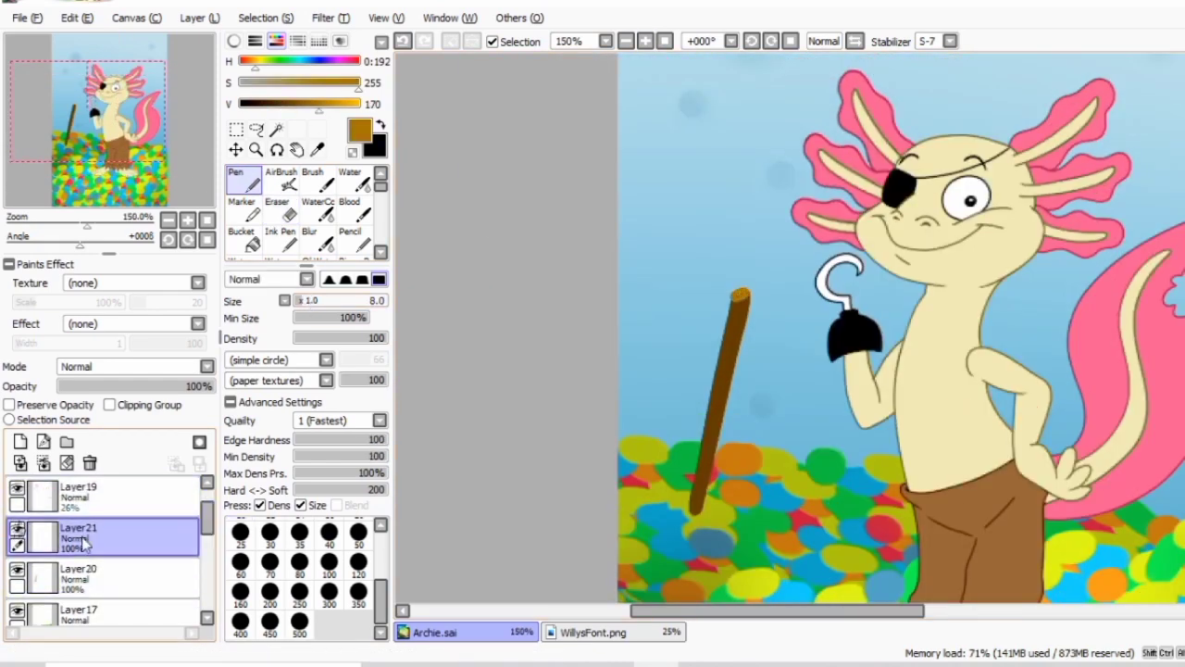
left_click_drag(84, 542, 98, 575)
left_click(241, 104)
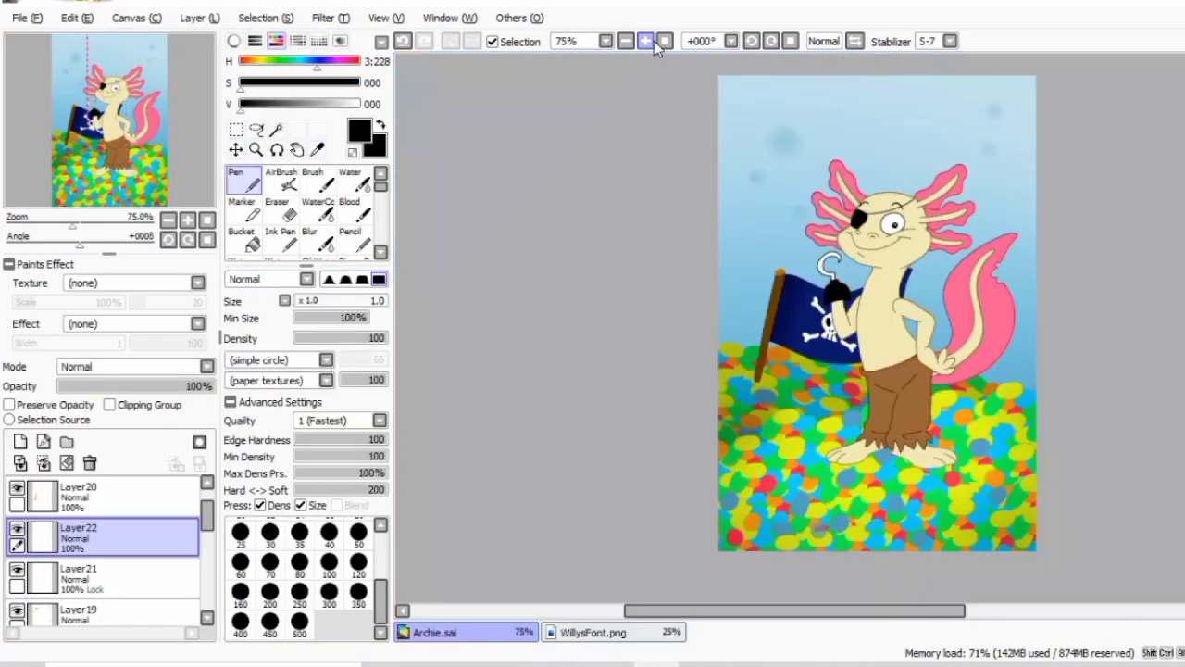
Move Layer22 above the flag layer and paint a red ball over the flagpole's base, sampling colors from the surrounding balls
left_click(651, 43)
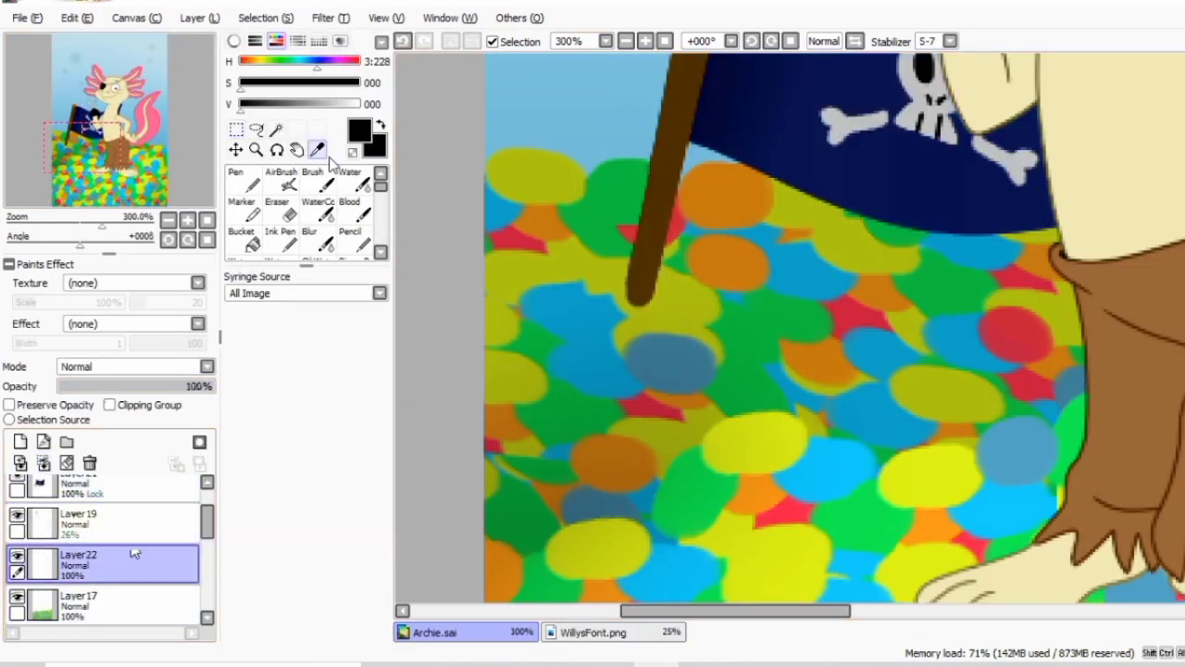
key("n")
left_click_drag(57, 553, 57, 505)
left_click_drag(648, 287, 686, 298)
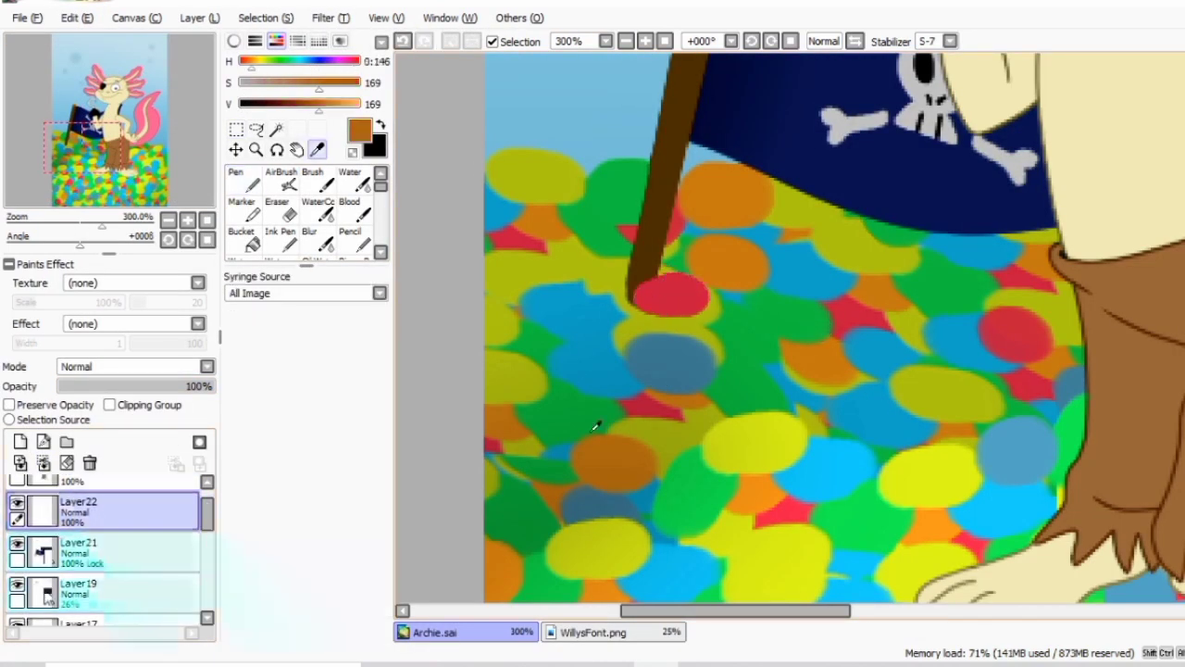
left_click(619, 293, "alt")
key("v")
Merge the flag, flagpole and covering ball layers down into Layer19
key("minus")
key("minus")
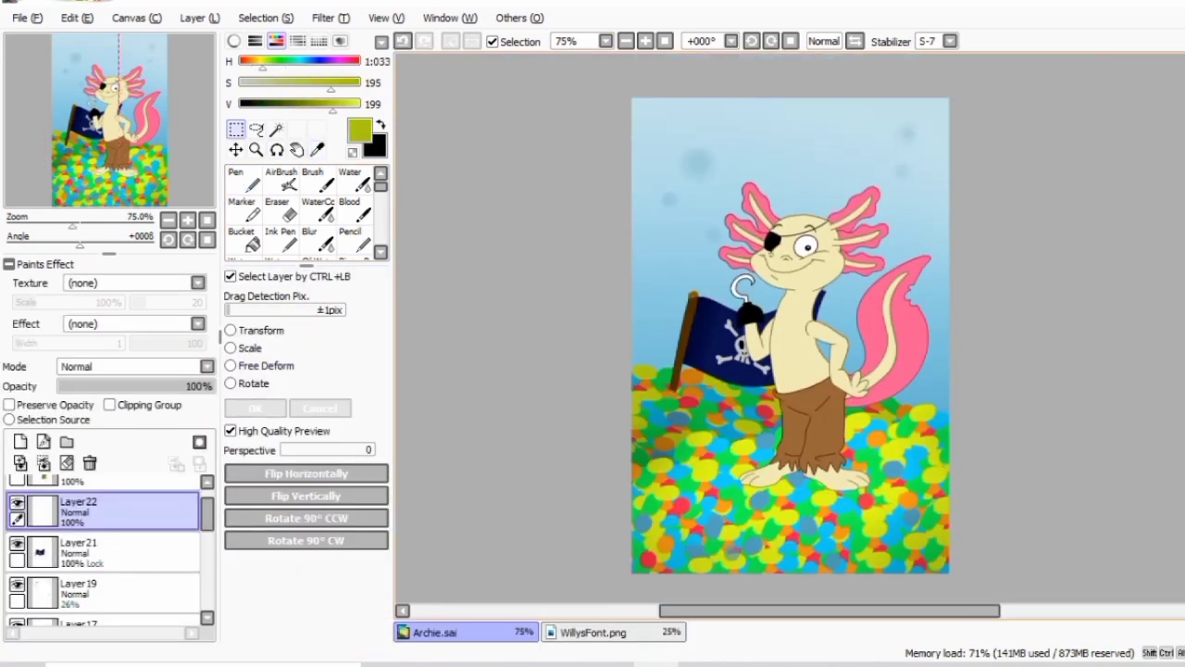
left_click(44, 463)
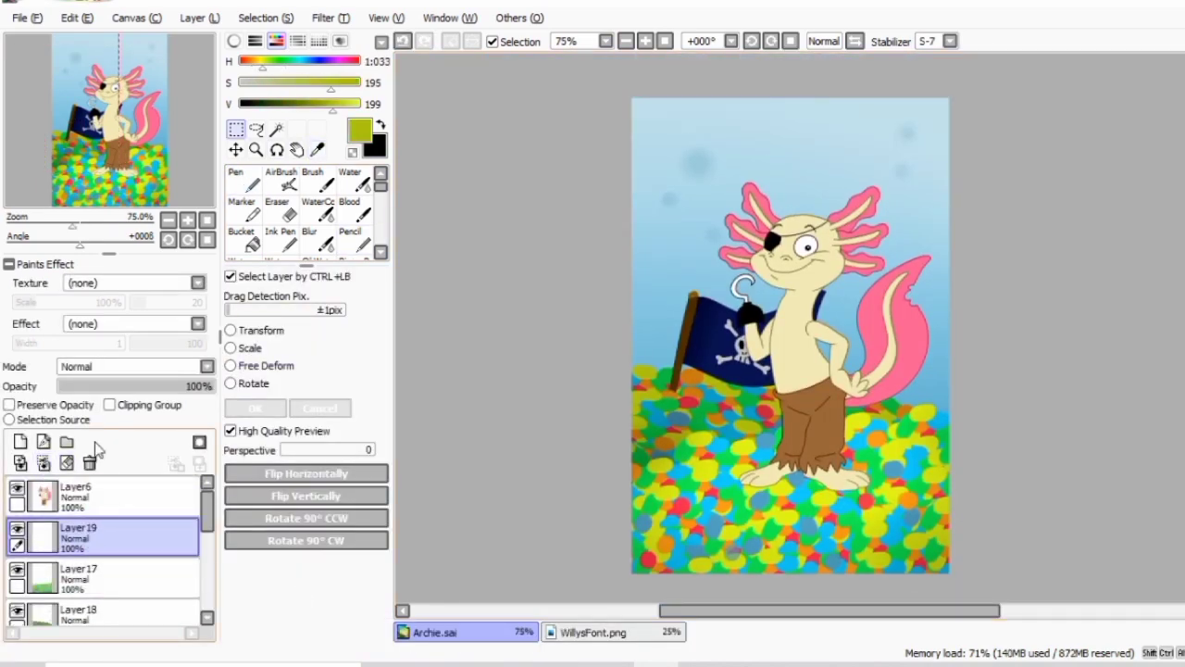
Show the title layers again and arrange the titles on Layer9 between the character and the flag layer
scroll(111, 546, "up", 3)
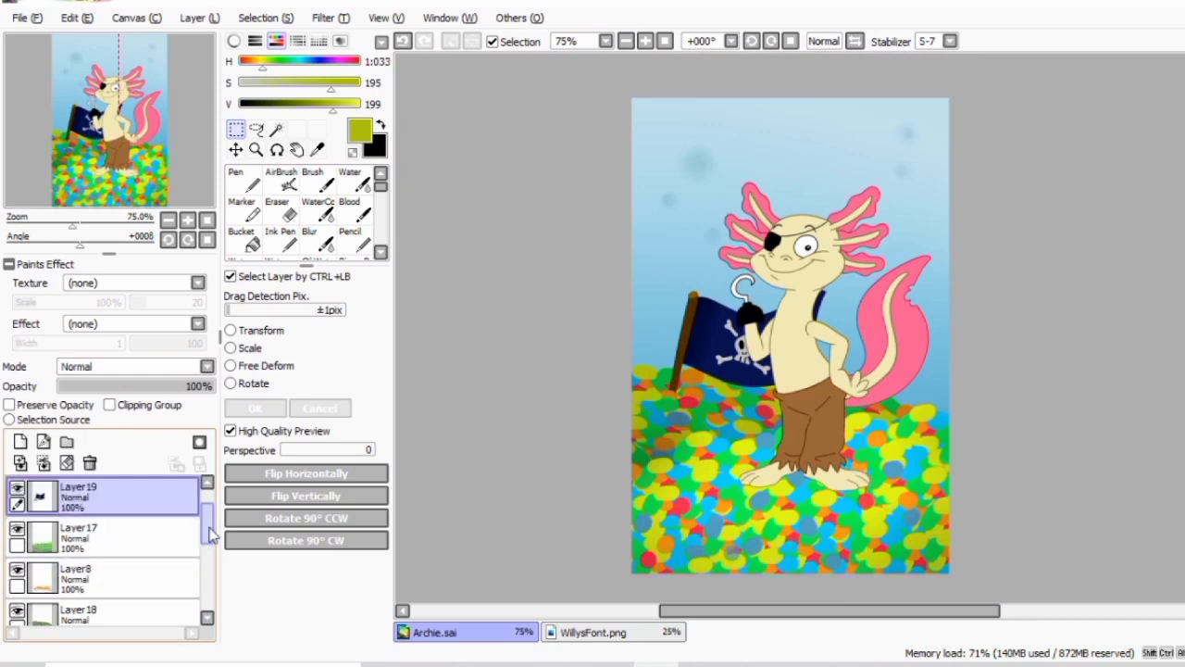
left_click(16, 569)
left_click(16, 488)
left_click_drag(52, 500, 47, 583)
left_click(148, 533)
Recolor the titles purple with Hue -66, Saturation -41 and Luminescence -4
left_click(331, 18)
left_click(370, 37)
left_click_drag(313, 194, 213, 227)
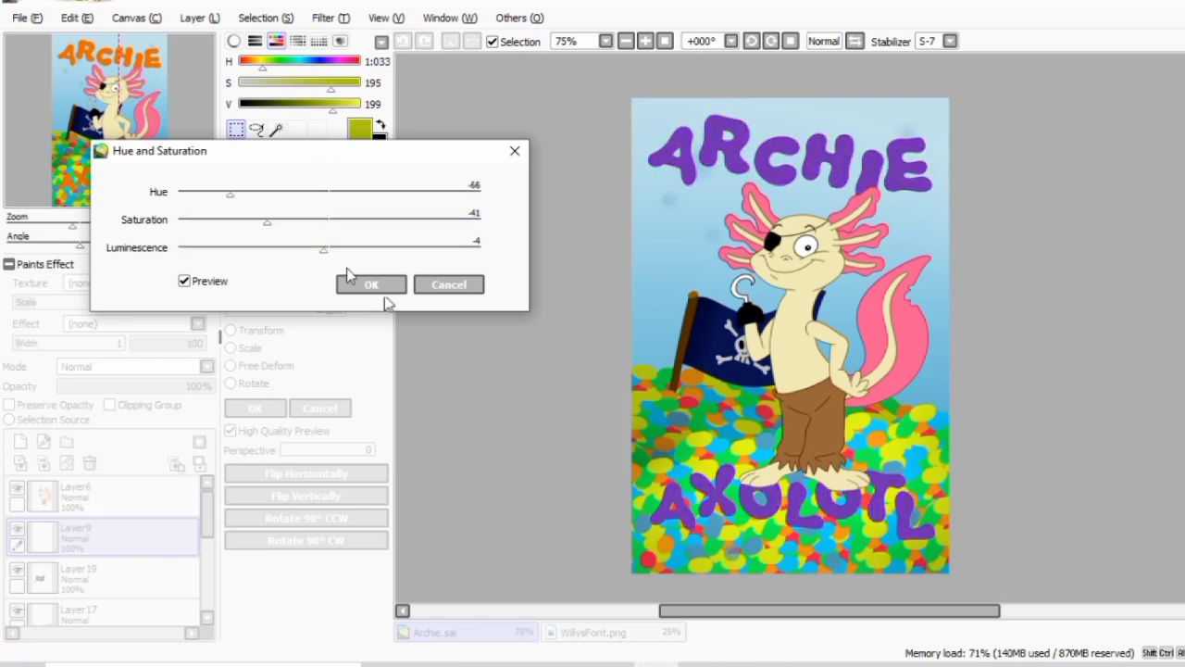
left_click(371, 284)
Paste AXOLOTL onto a separate Layer20 and place it above the character layer
left_click(76, 18)
left_click(84, 117)
left_click_drag(79, 535, 78, 486)
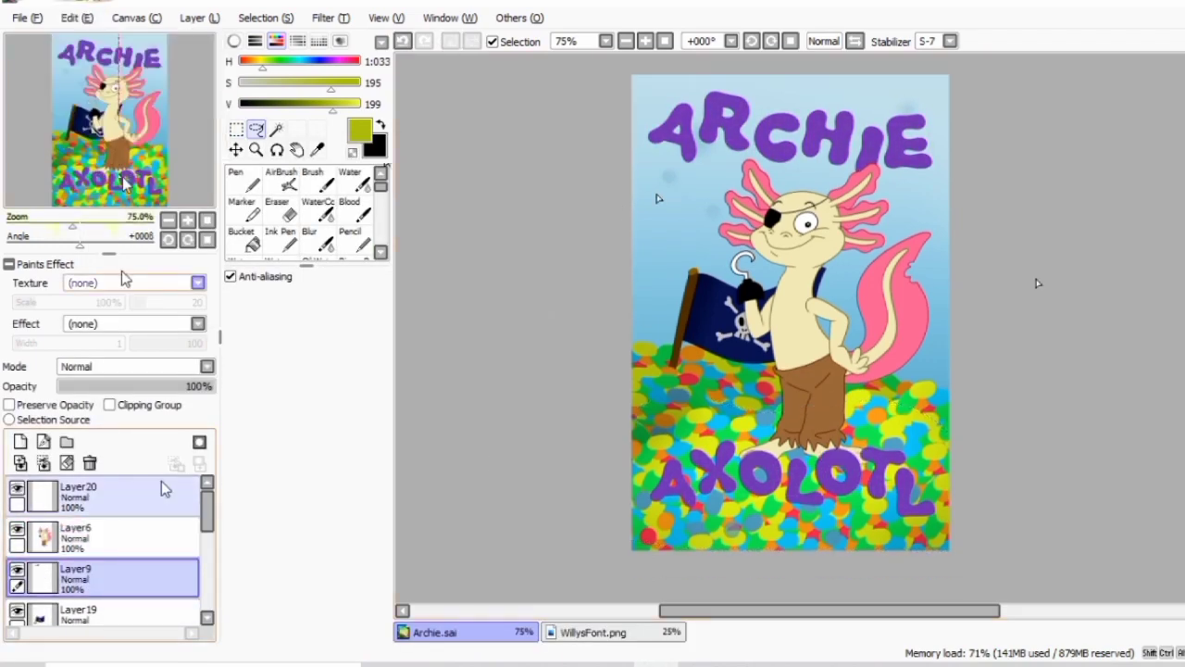
Paint dark blue shading along the sky's upper edge on a new 36% opacity layer above Layer19, softening it with Blur at size 72
left_click(79, 611)
left_click(20, 442)
left_click(318, 241)
left_click(312, 61)
left_click_drag(212, 386, 113, 386)
left_click_drag(648, 185, 971, 160)
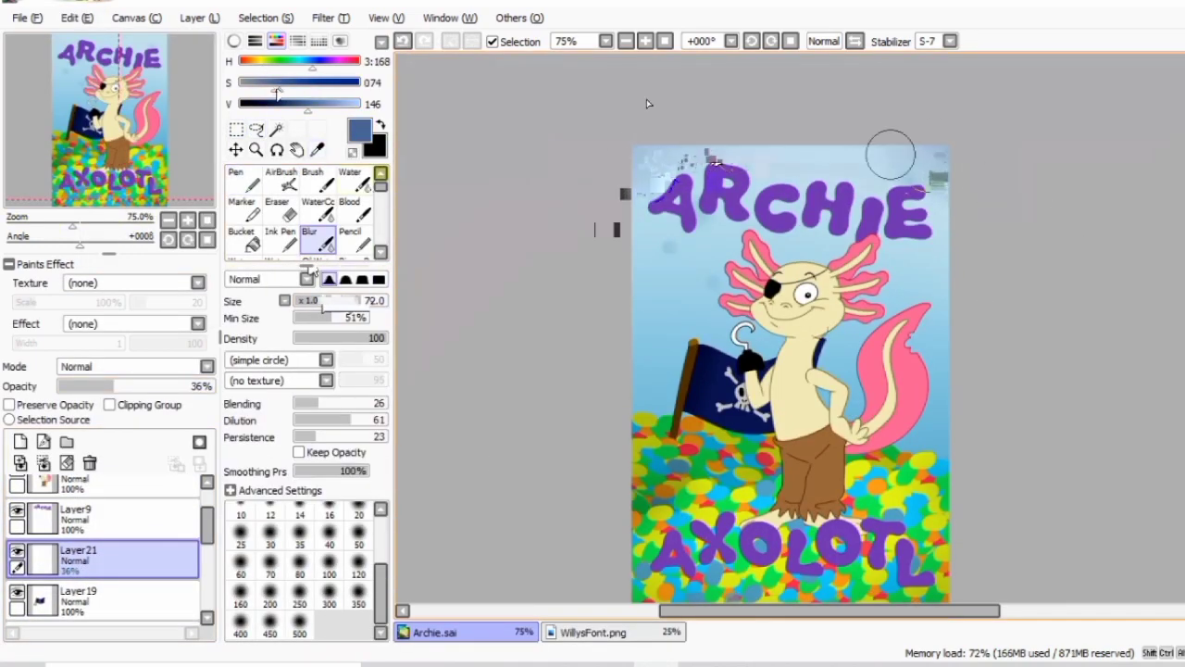
scroll(1058, 273, "down", 2)
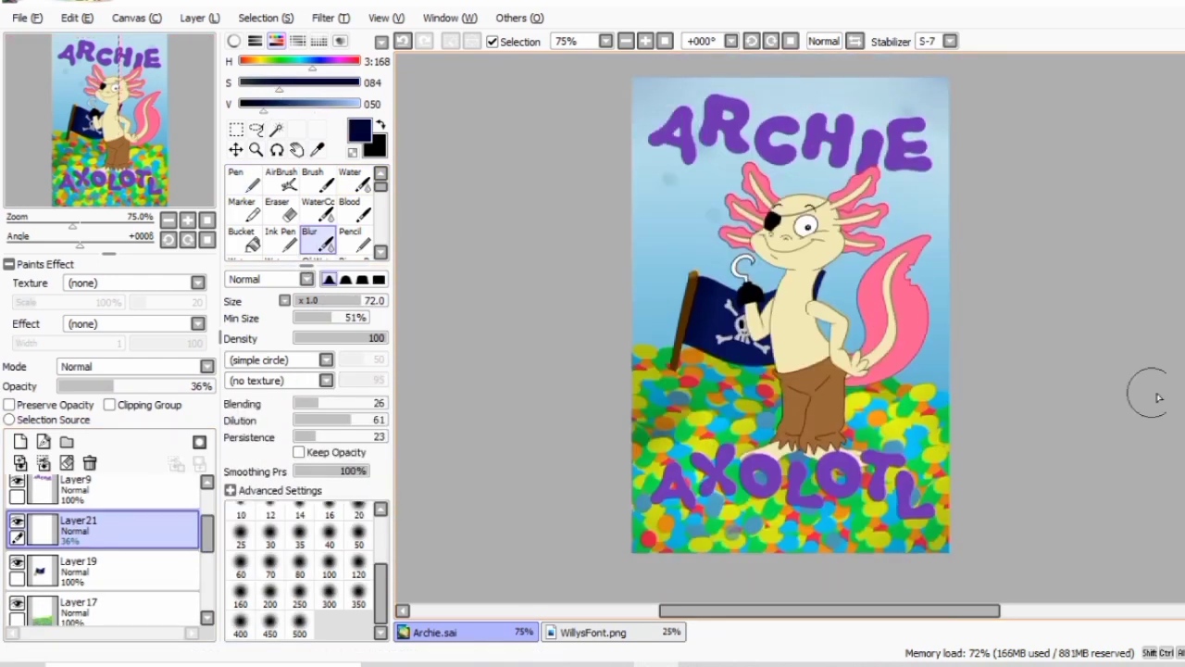
left_click(167, 611)
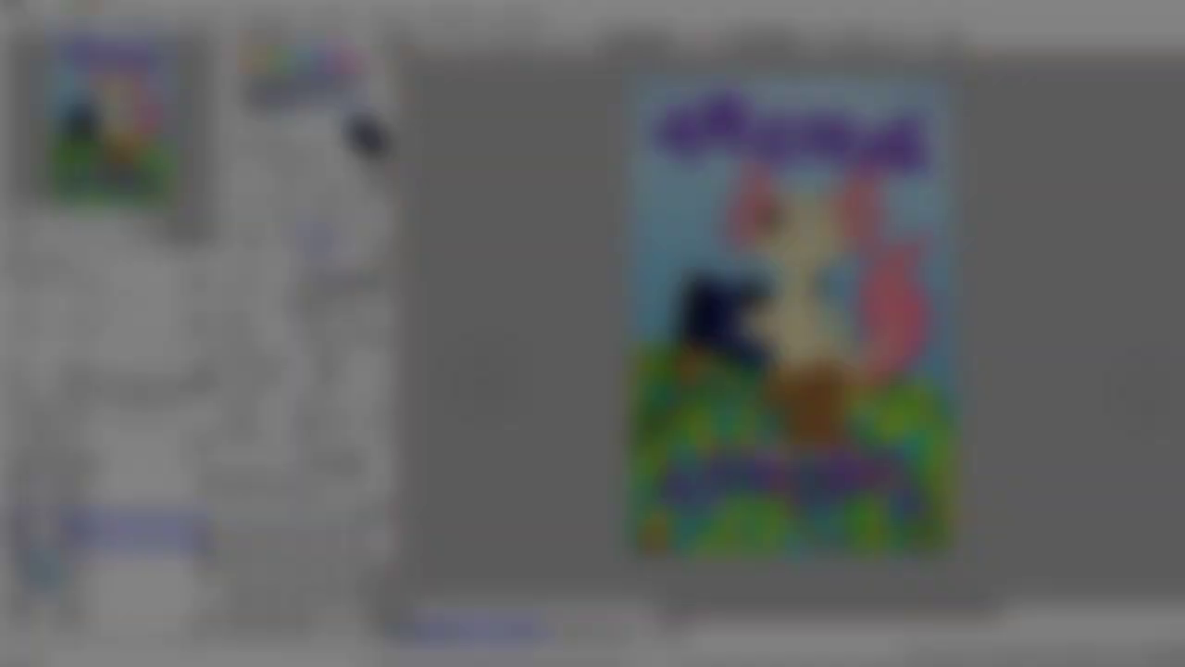